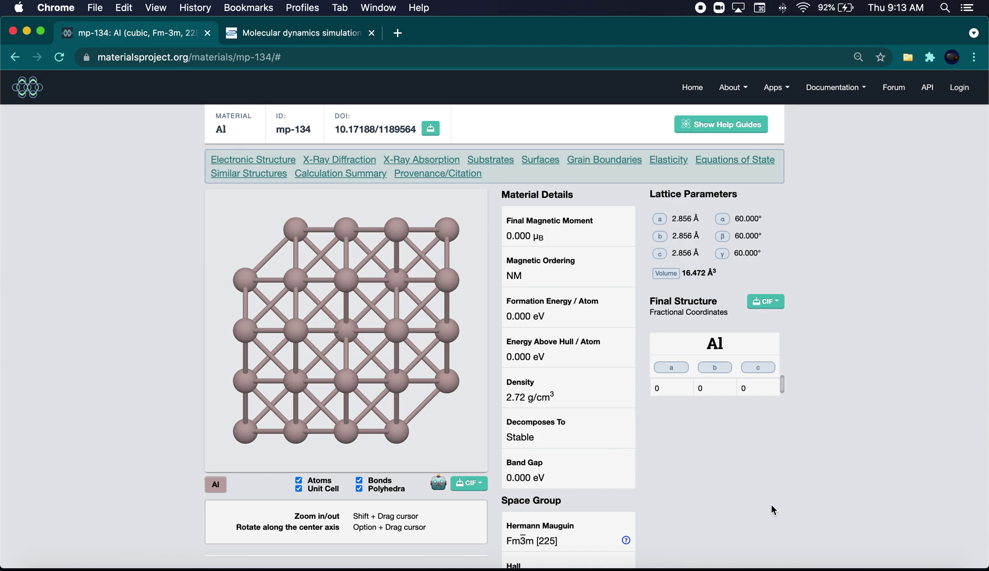
- Scroll the stacking-fault paper to Figure 2 on page 6, then return to the Al mp-134 page
left_click(280, 34)
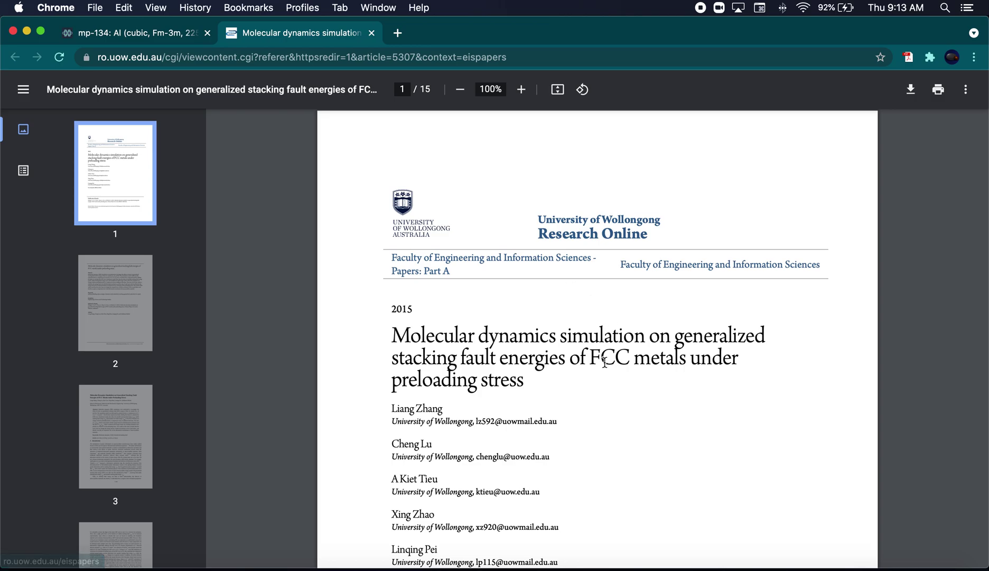
scroll(590, 347, "down", 10)
scroll(592, 346, "down", 4)
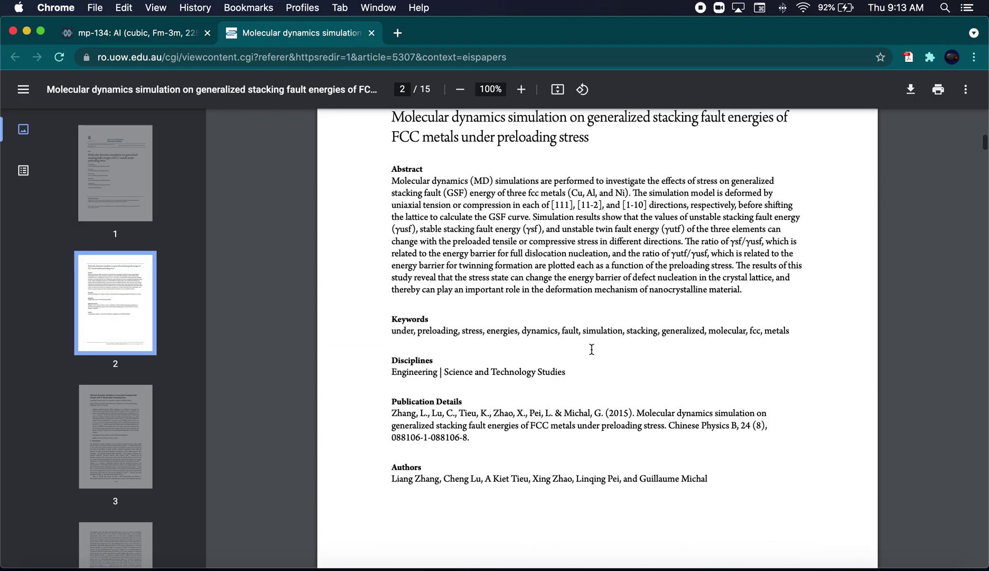
scroll(571, 311, "up", 15)
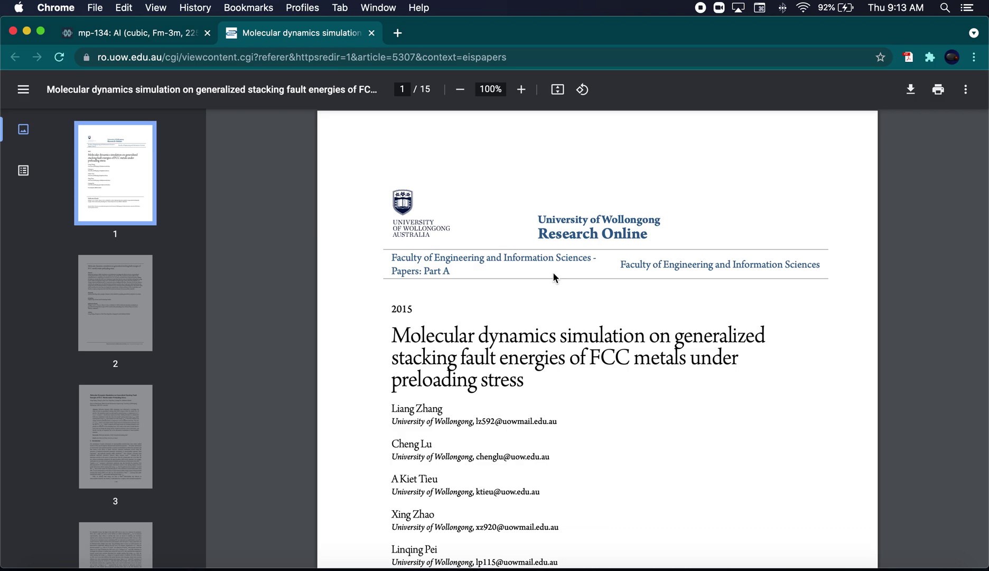
scroll(553, 274, "down", 20)
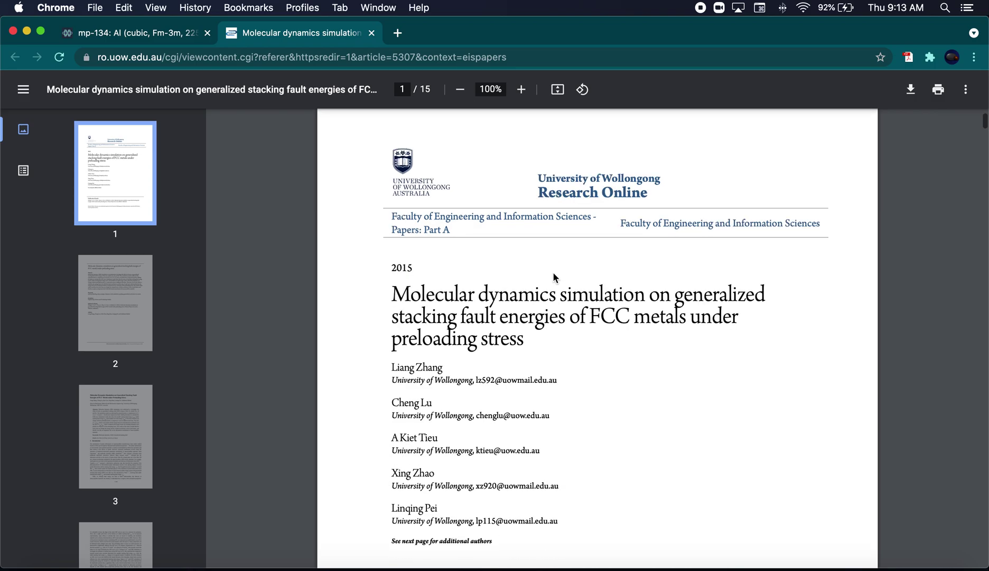
scroll(553, 276, "down", 20)
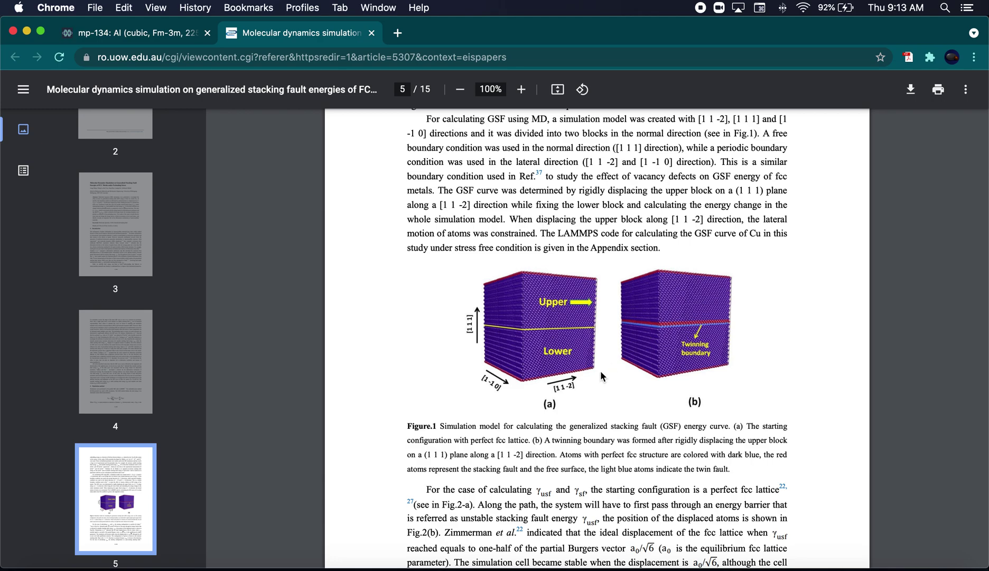
scroll(600, 370, "down", 2)
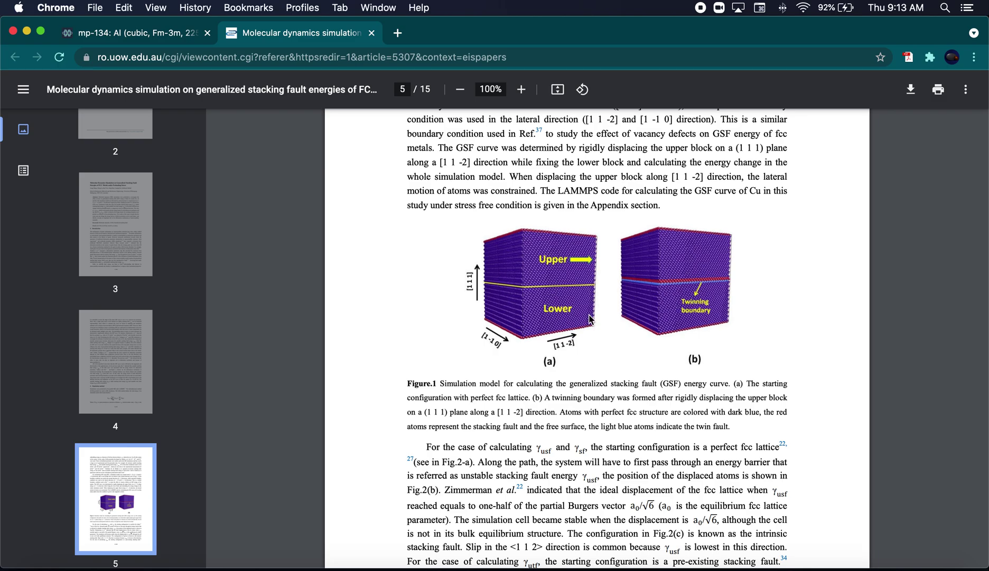
scroll(589, 314, "down", 10)
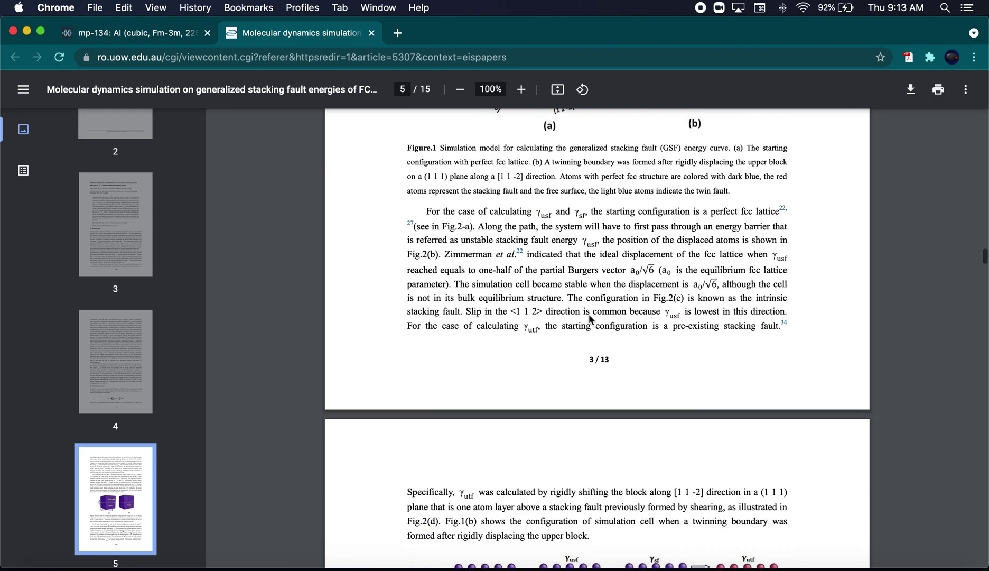
scroll(590, 316, "up", 1)
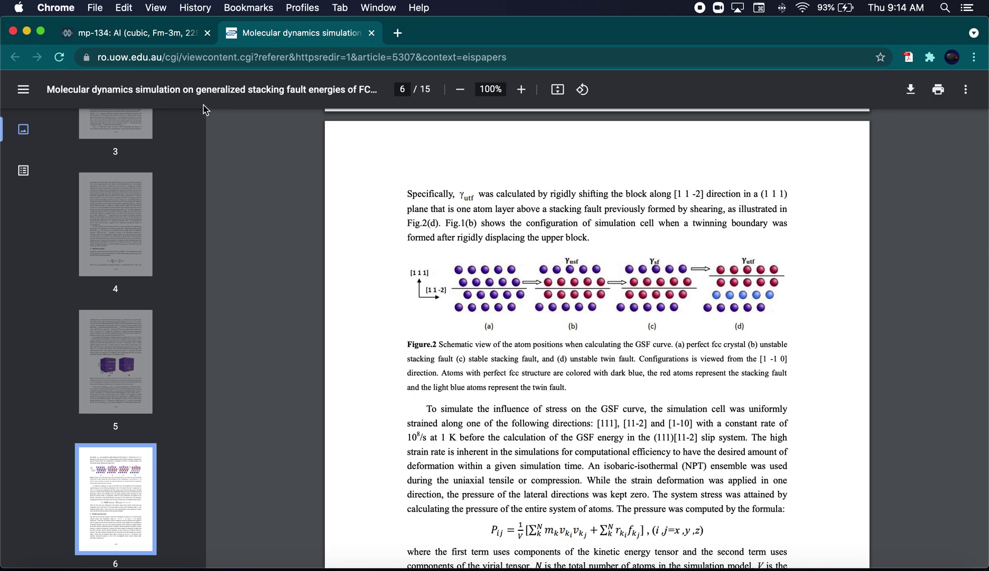
left_click(172, 44)
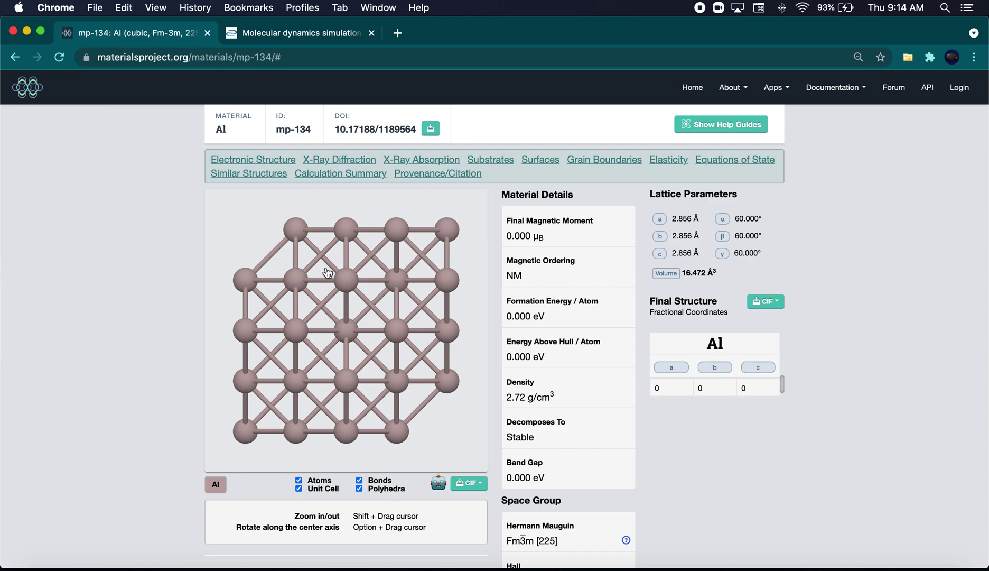
- Download the Conventional Standard CIF of Al mp-134 from the Materials Project viewer
left_click_drag(327, 272, 341, 271)
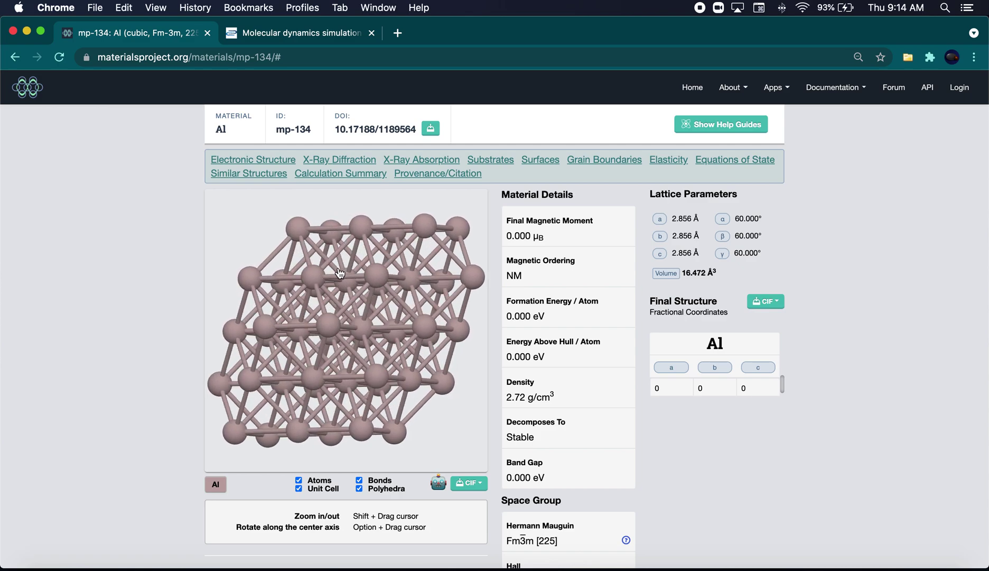
scroll(340, 271, "down", 5)
scroll(340, 273, "up", 5)
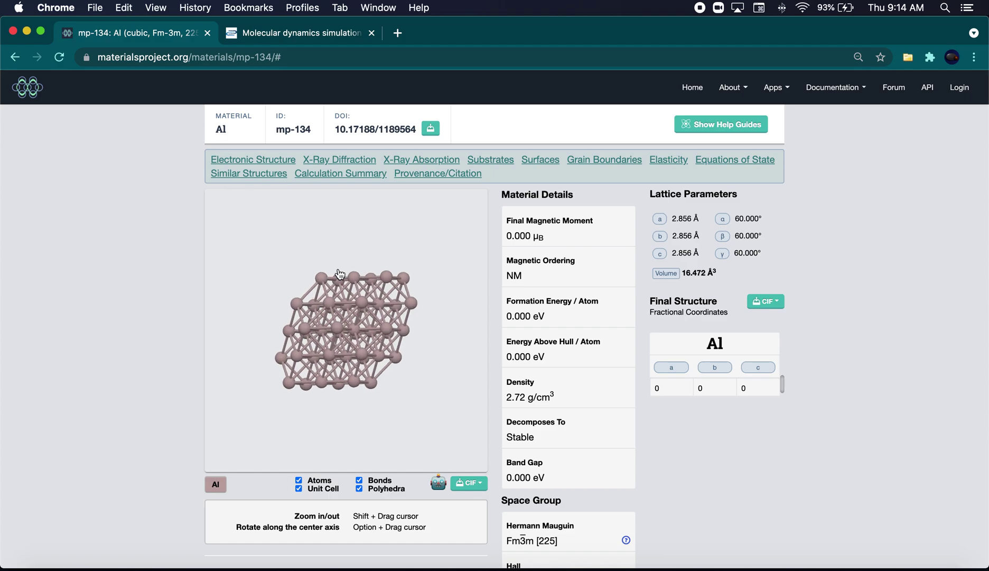
scroll(340, 273, "down", 5)
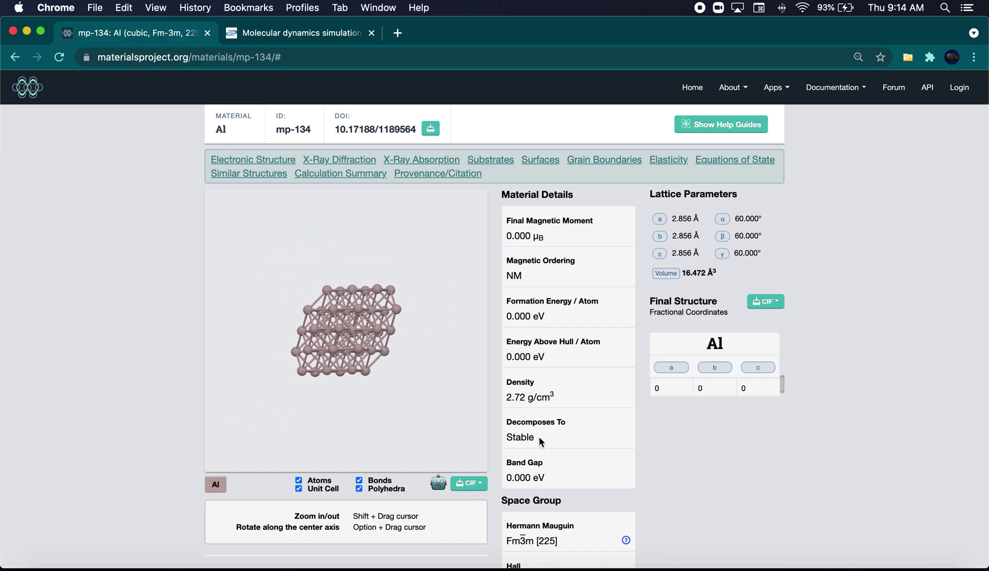
scroll(544, 454, "down", 3)
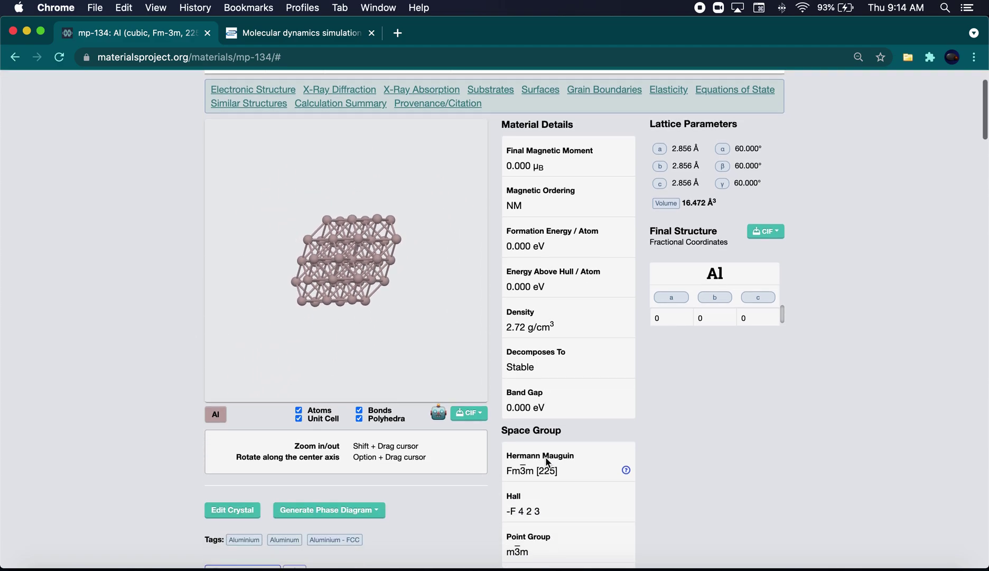
left_click(475, 419)
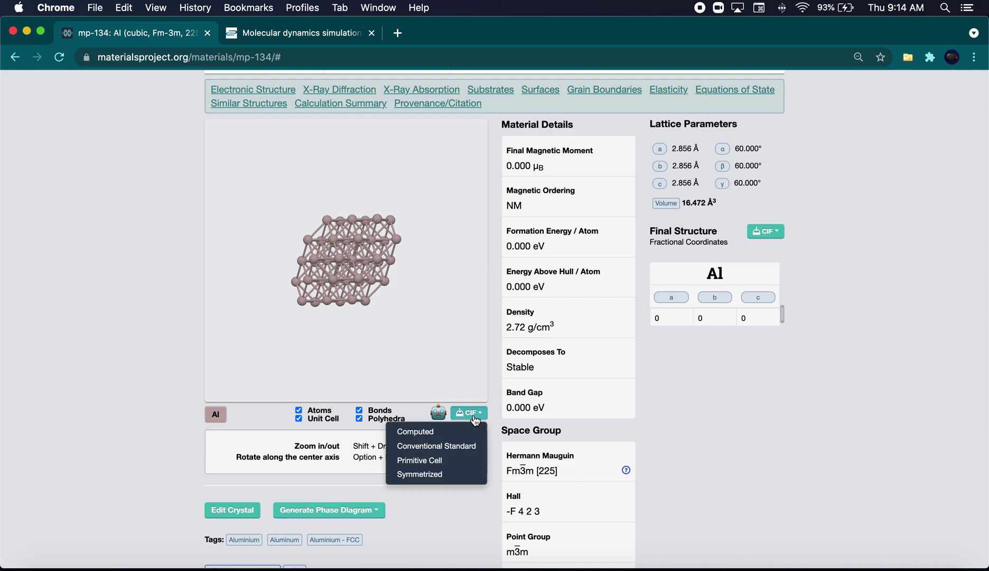
left_click(464, 444)
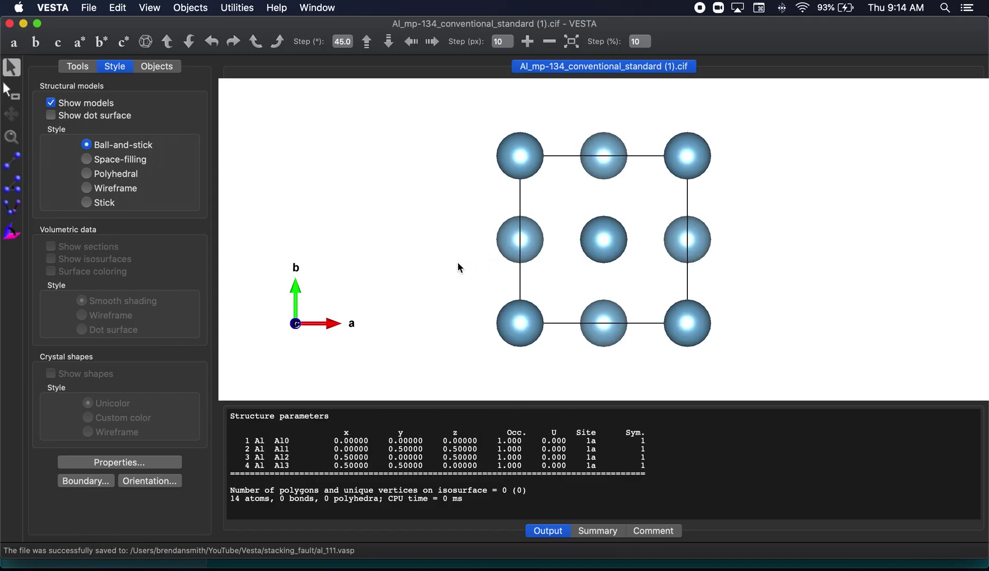
left_click_drag(458, 261, 432, 265)
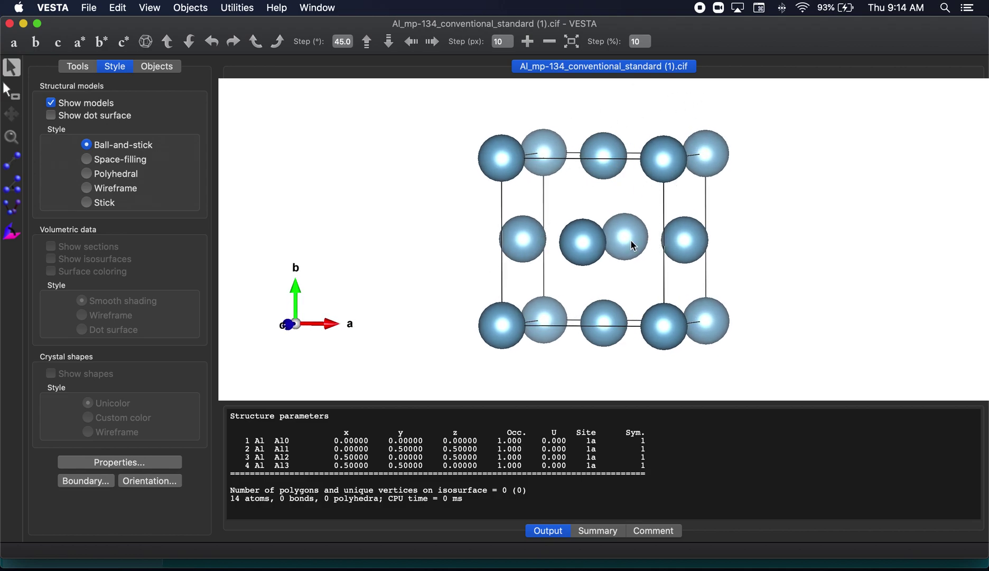
- View the Al cell down the a axis and compare it with the paper's Figure 2
scroll(429, 197, "down", 3)
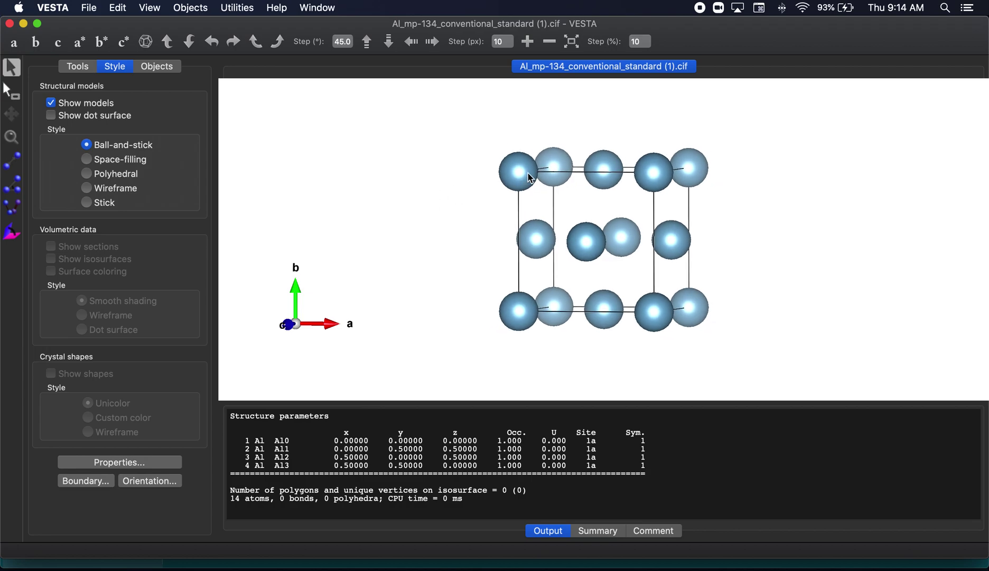
left_click(14, 44)
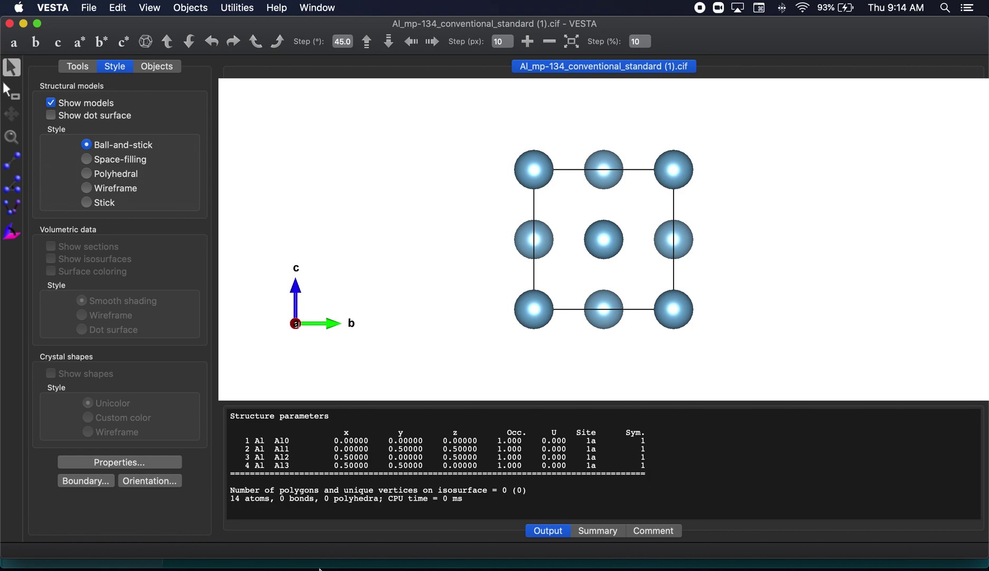
left_click(343, 550)
left_click(299, 33)
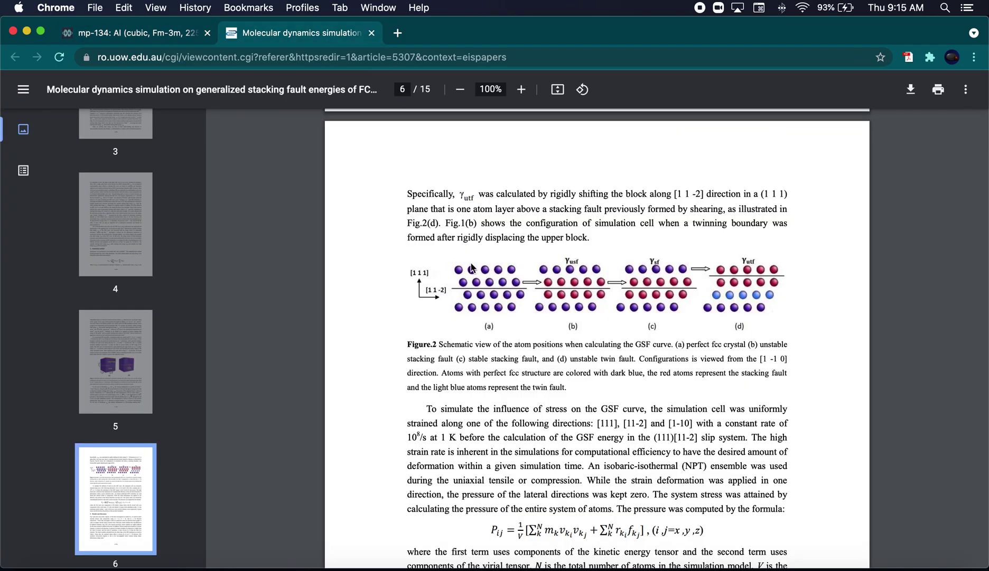
left_click(586, 566)
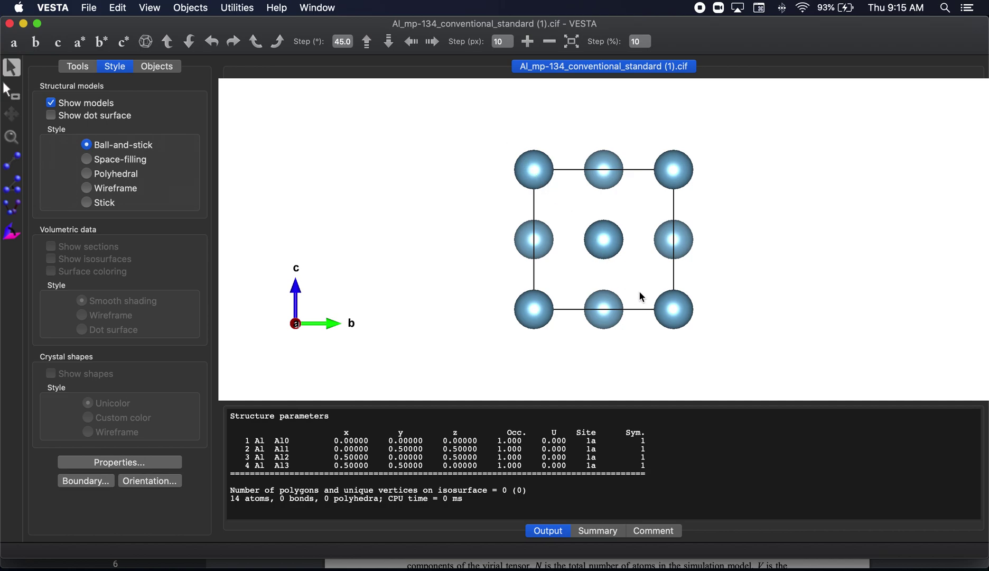
- Rotate the cell from the a-axis view so b runs across and c points up
left_click_drag(648, 294, 697, 298)
scroll(695, 295, "down", 3)
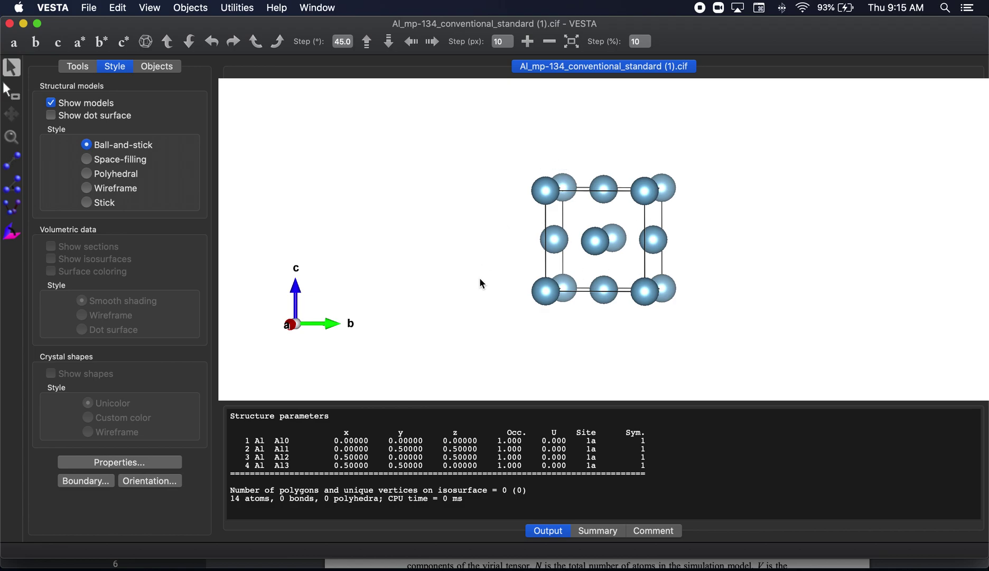
left_click(14, 43)
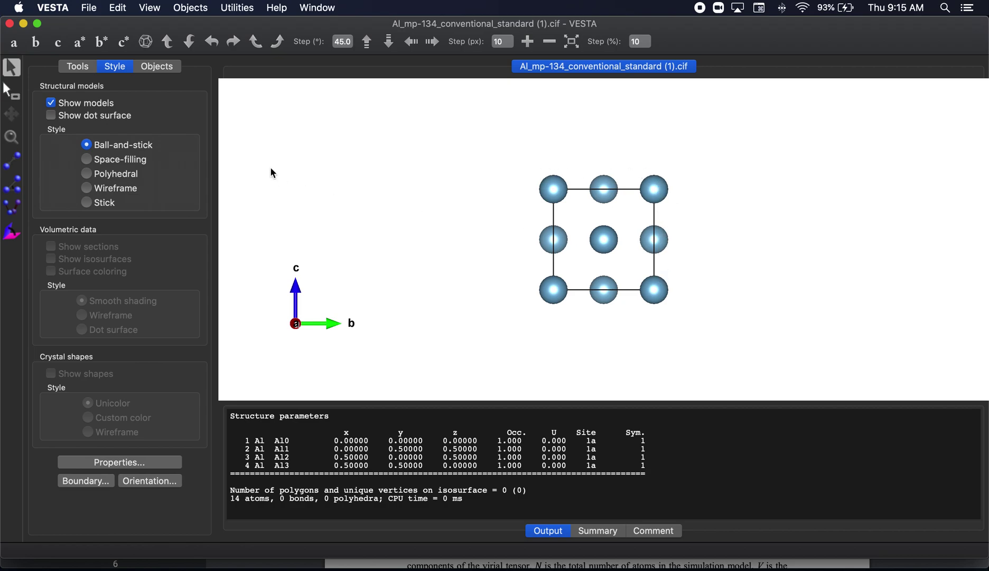
left_click_drag(375, 188, 326, 210)
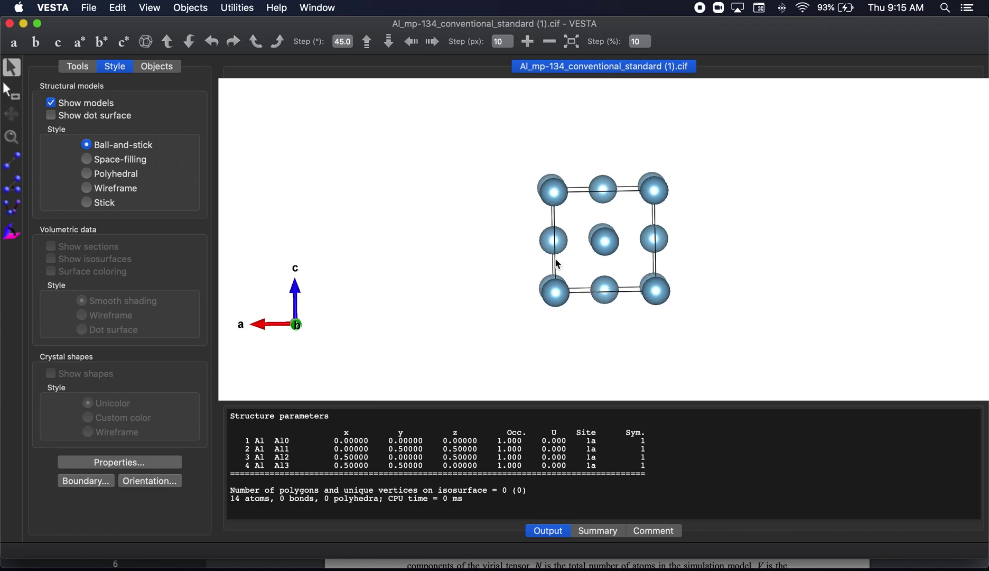
left_click_drag(478, 273, 567, 273)
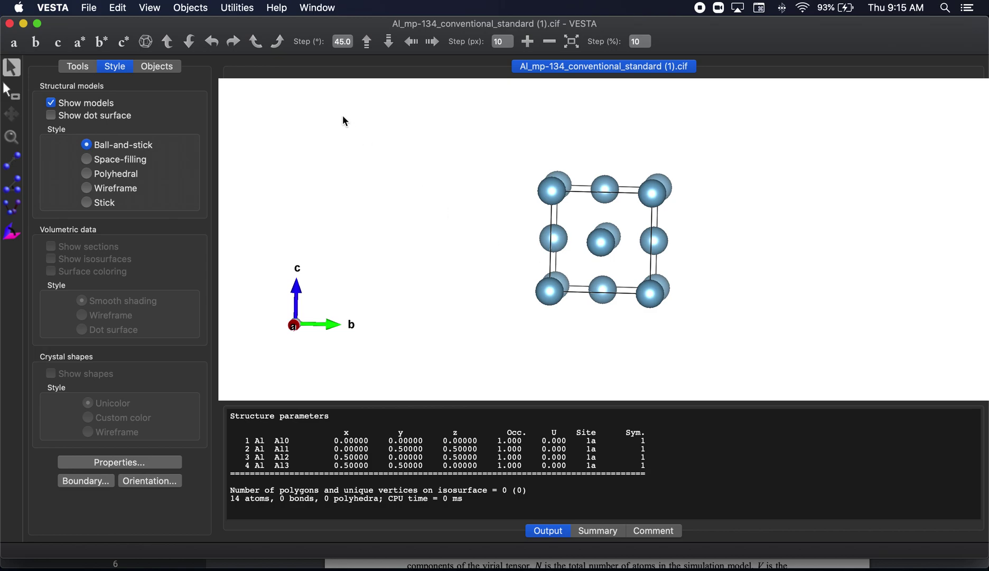
left_click(117, 7)
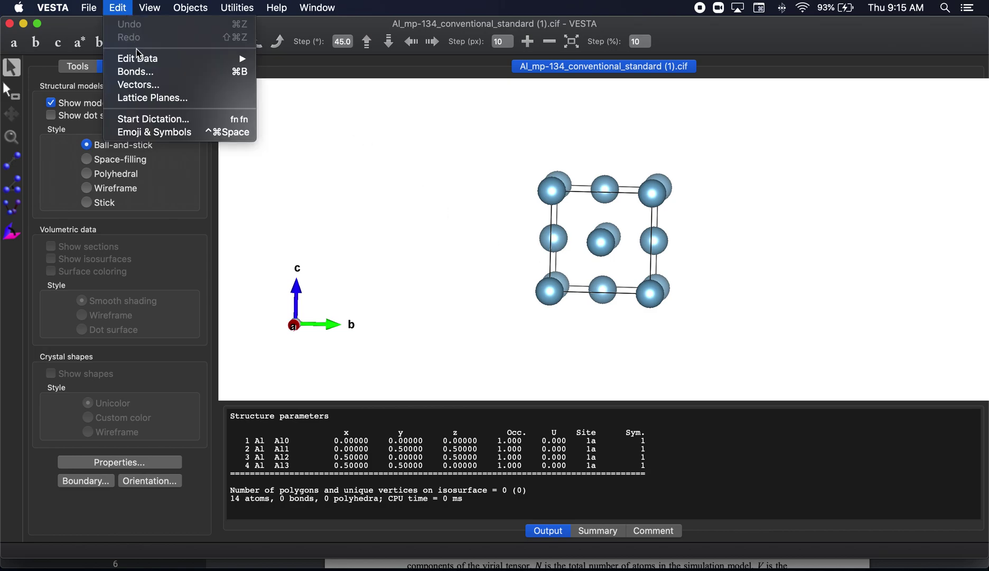
- Enter the cell transformation matrix (0.5,0.5,1; 0.5,-0.5,1; -1,0,1) in Edit Data
mouse_move(141, 58)
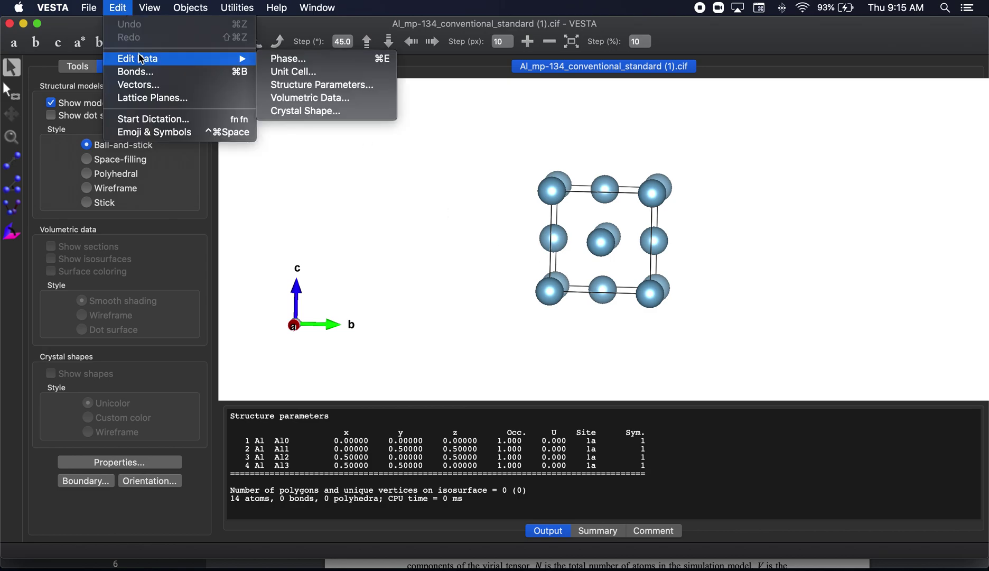
left_click(338, 76)
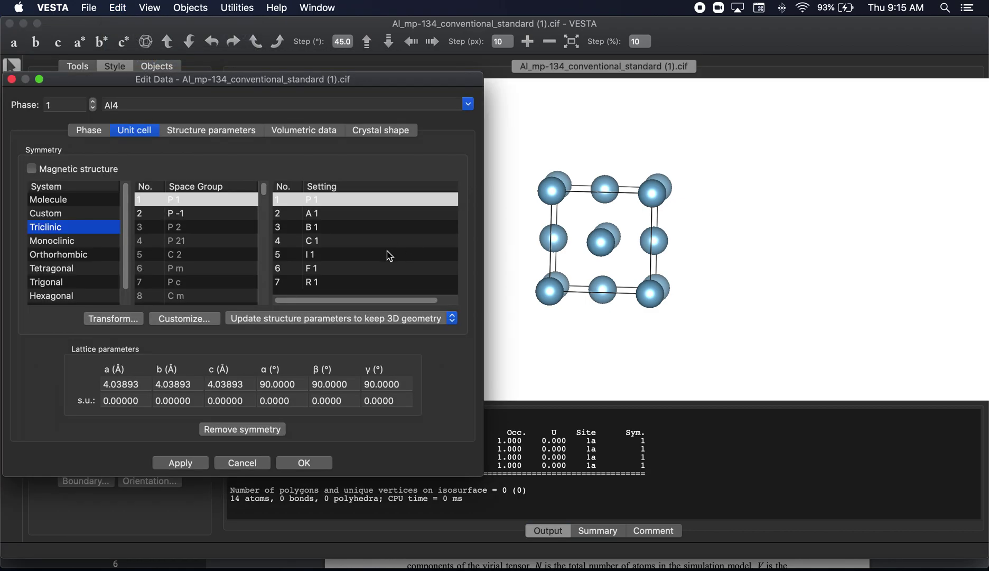
left_click(129, 322)
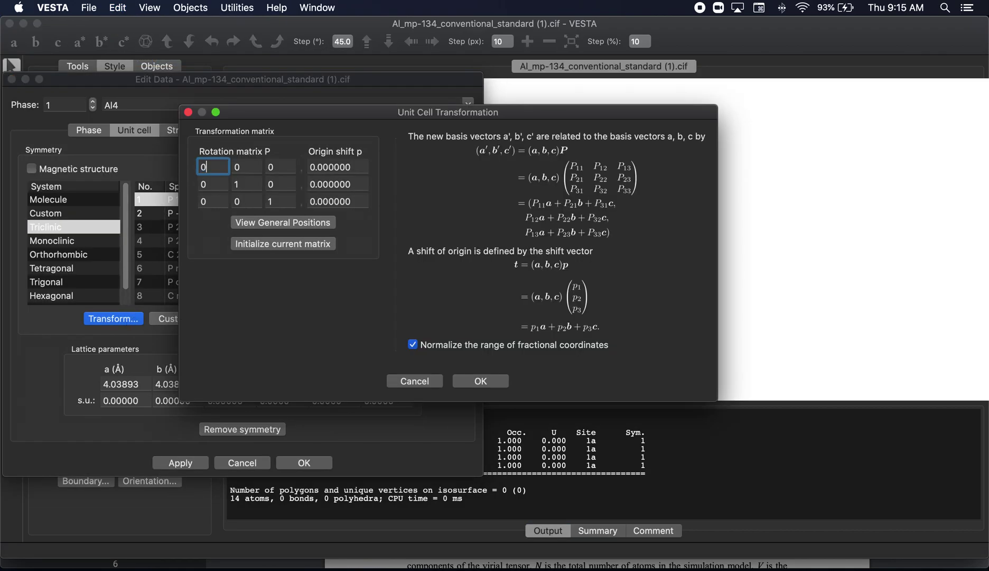
type("0.5")
key("Tab")
type("0.5")
key("Tab")
key("Tab")
type("0.5")
key("Tab")
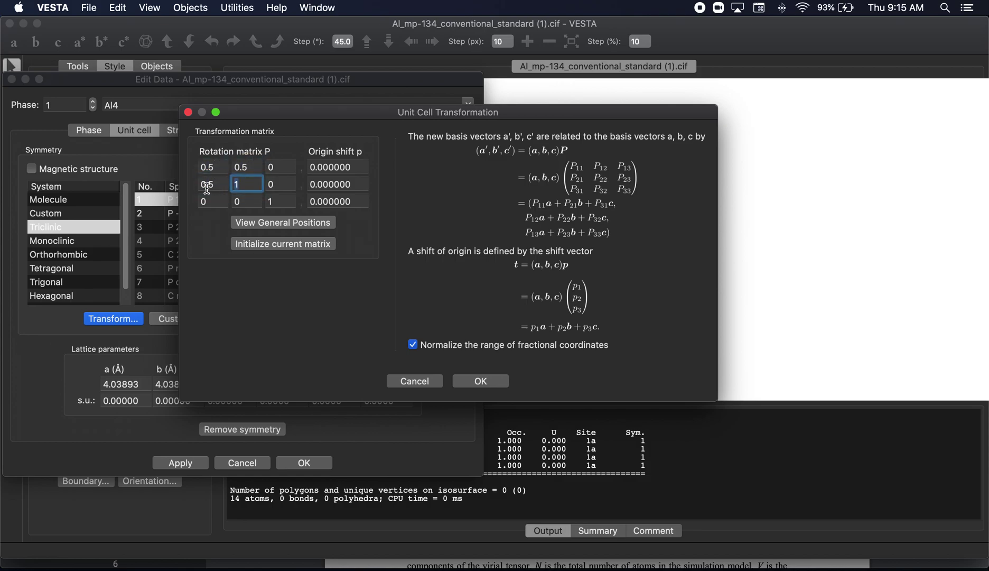
type("-0.5")
left_click(202, 201)
type("-1")
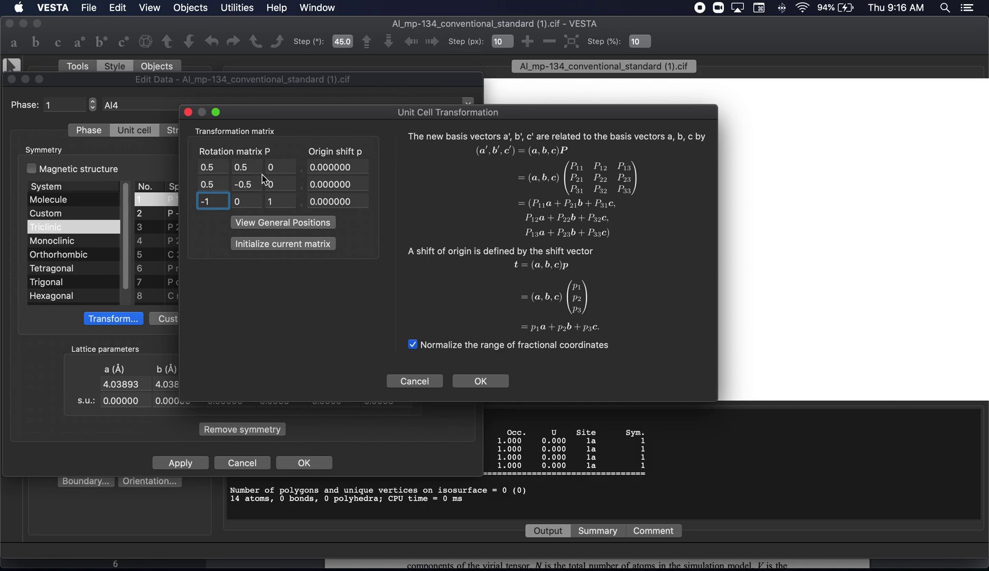
left_click(271, 175)
type("1")
left_click(273, 183)
type("1")
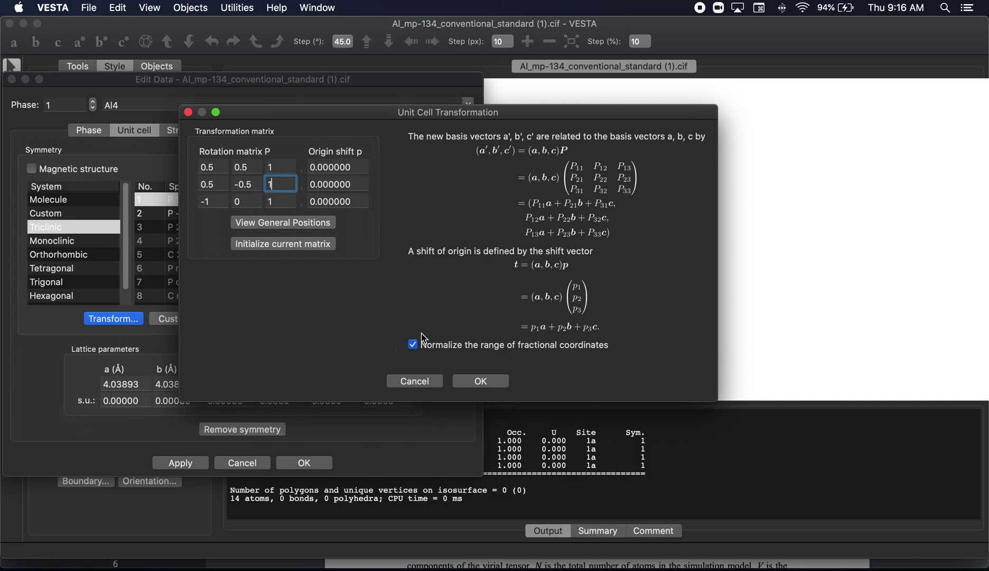
- Accept the volume change, search atoms in the new unit cell, and apply the 16-atom cell
left_click(482, 388)
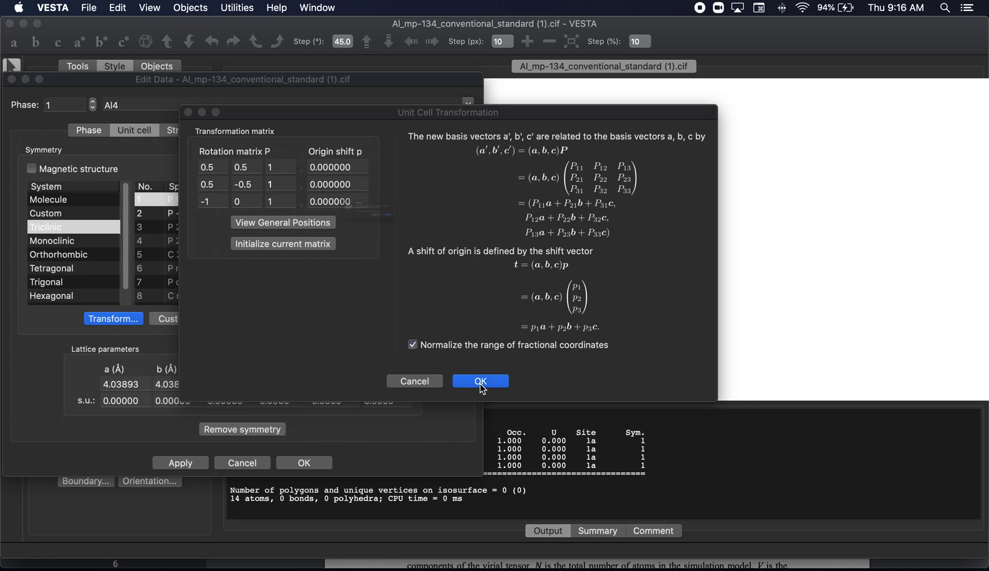
left_click(477, 248)
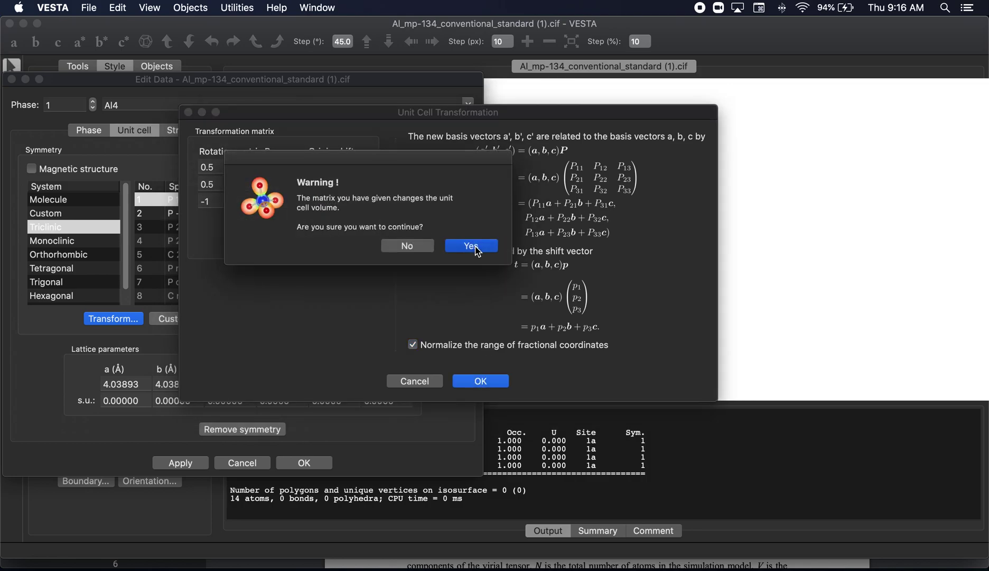
left_click(477, 250)
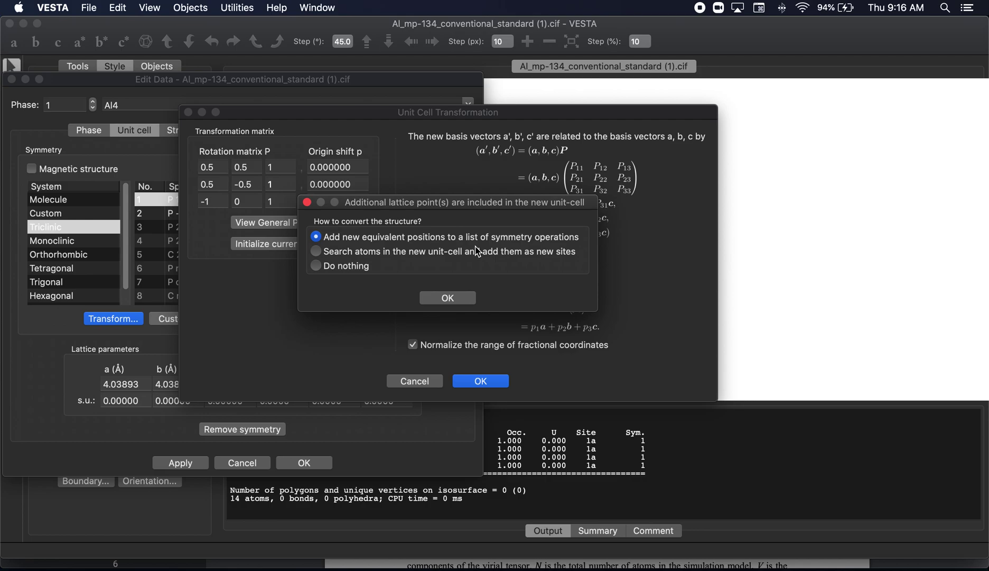
left_click(328, 252)
left_click(448, 298)
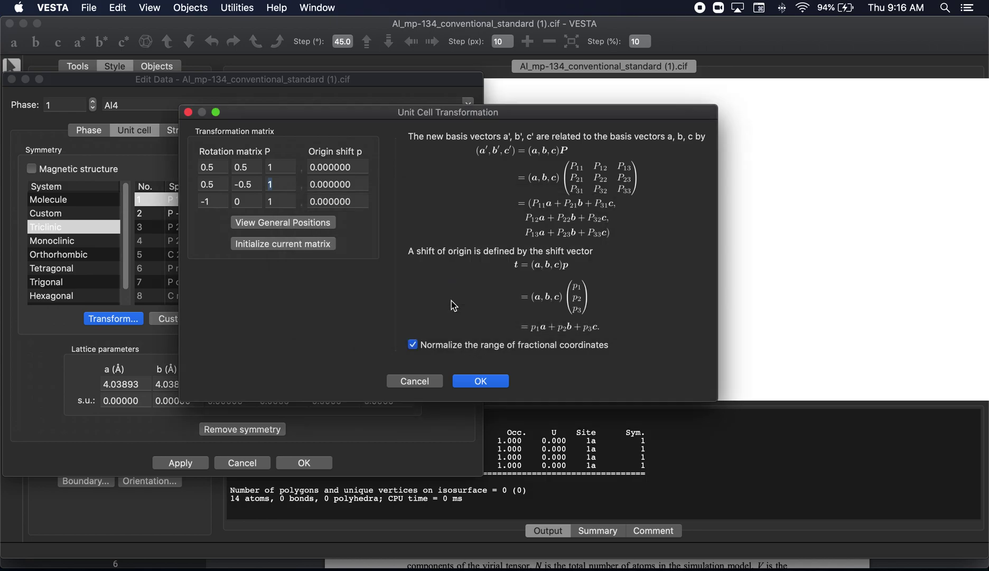
key("Return")
left_click(193, 463)
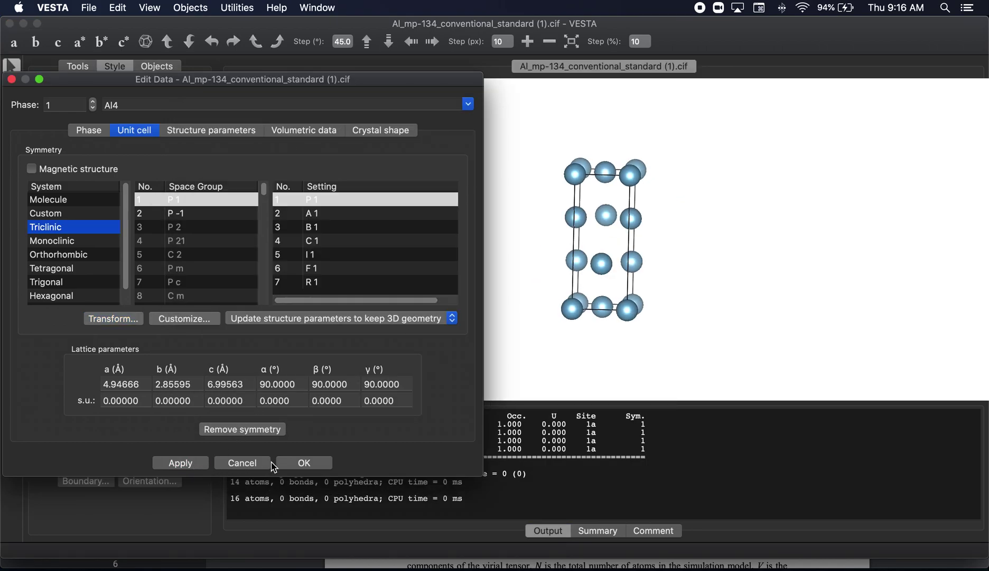
- Close Edit Data, view the new cell down a then b, and compare with Figure 2
left_click(305, 463)
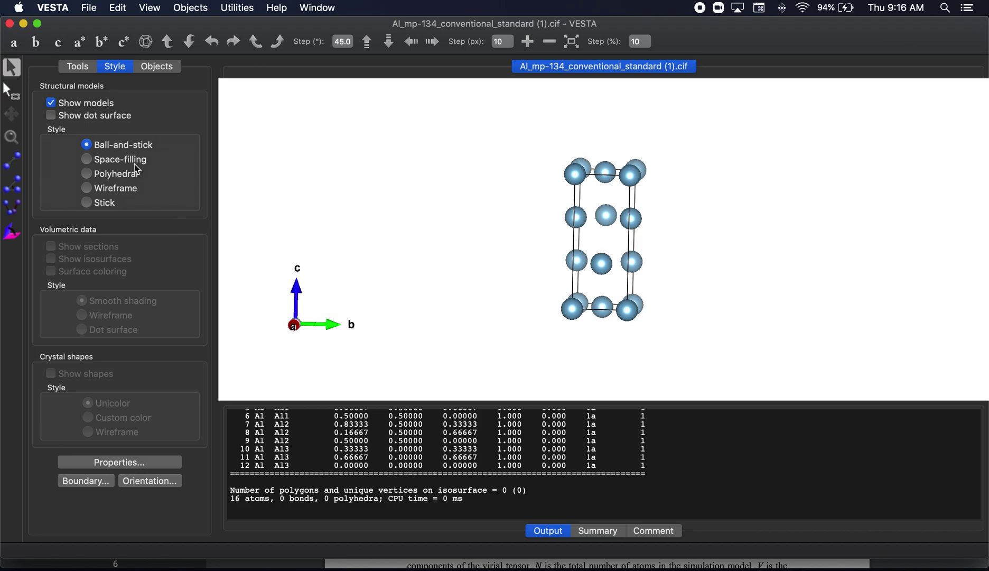
left_click(16, 43)
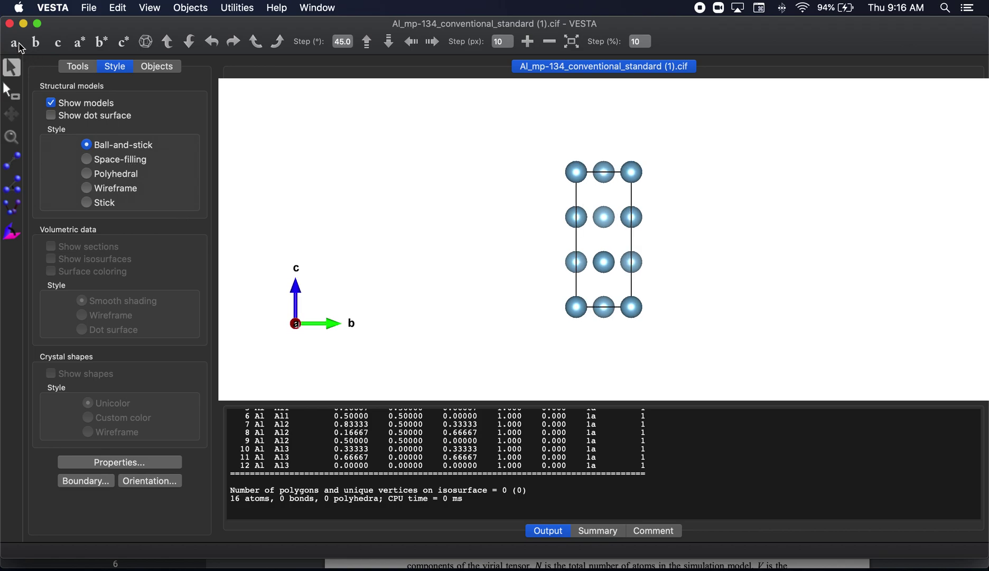
left_click(234, 46)
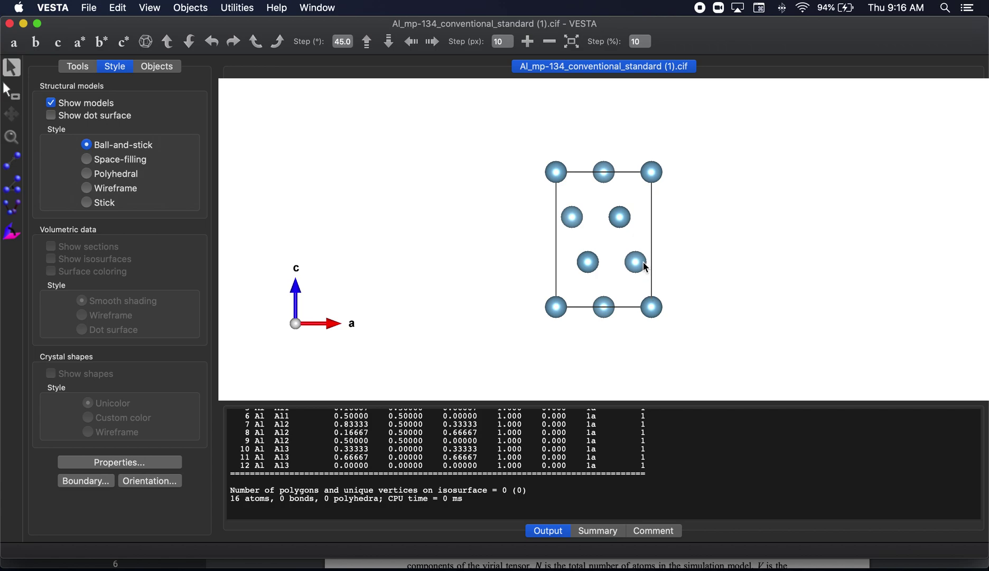
left_click(342, 564)
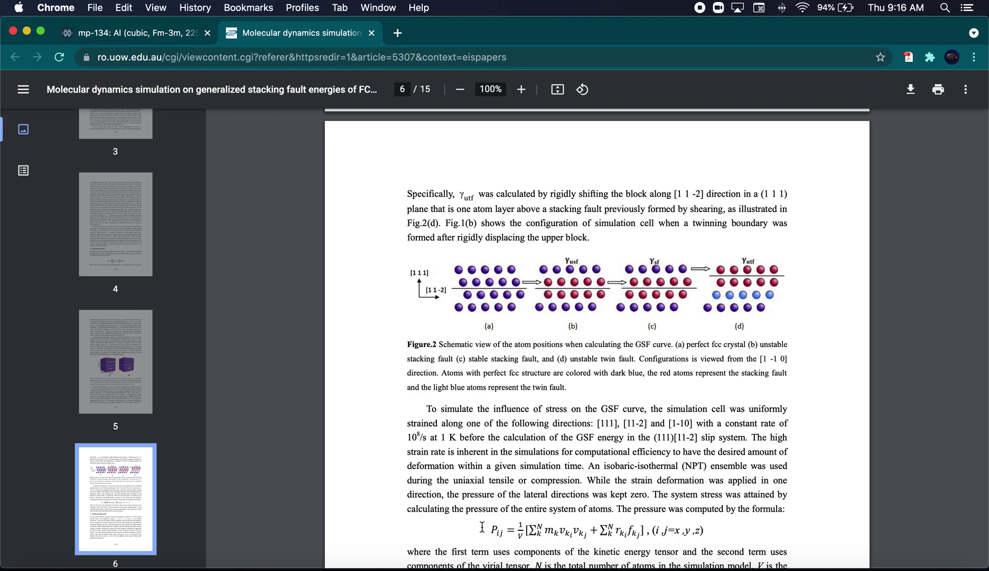
left_click(586, 566)
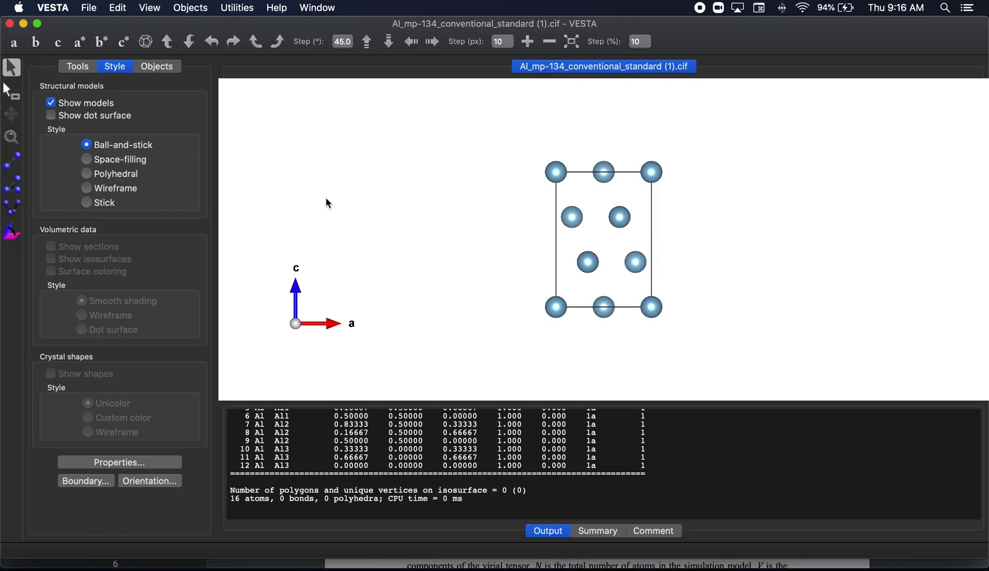
- Export the structure to the stacking_fault folder under the name al_111
left_click(88, 8)
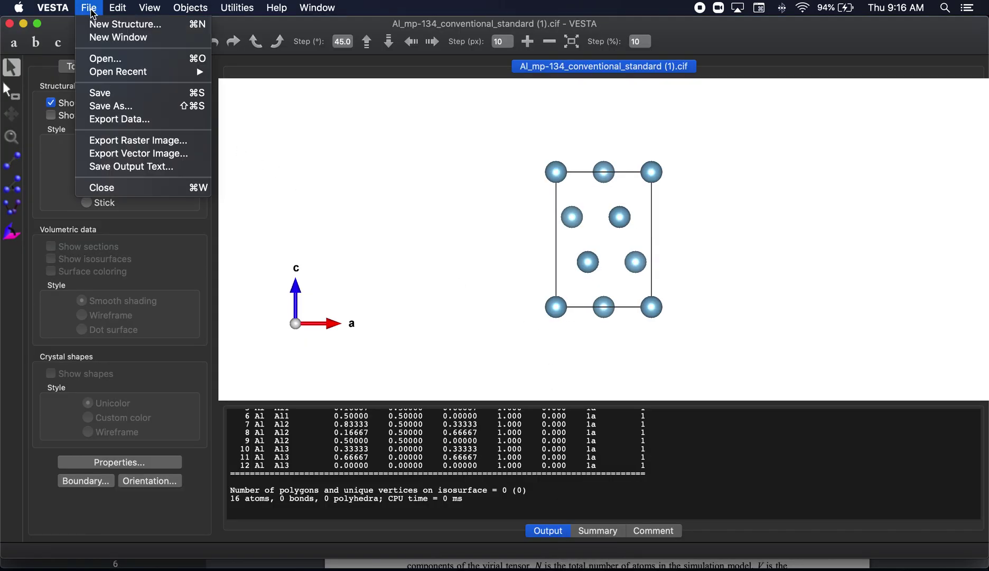
left_click(113, 120)
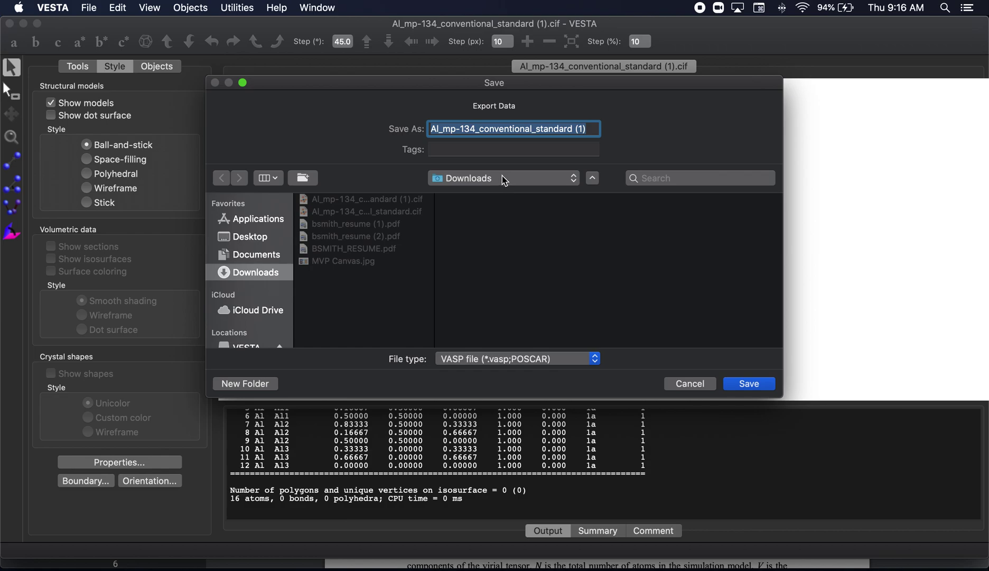
left_click(505, 180)
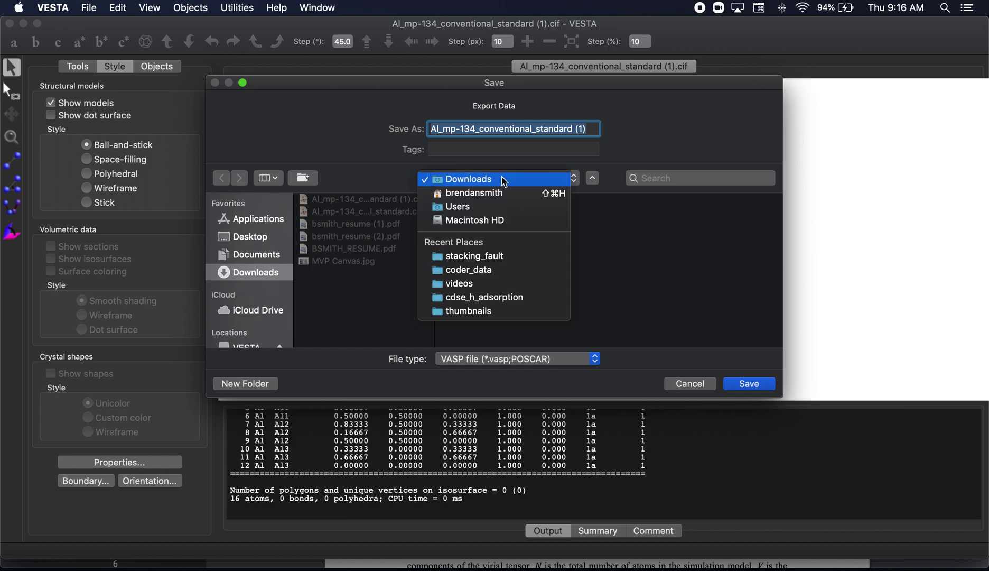
left_click(512, 261)
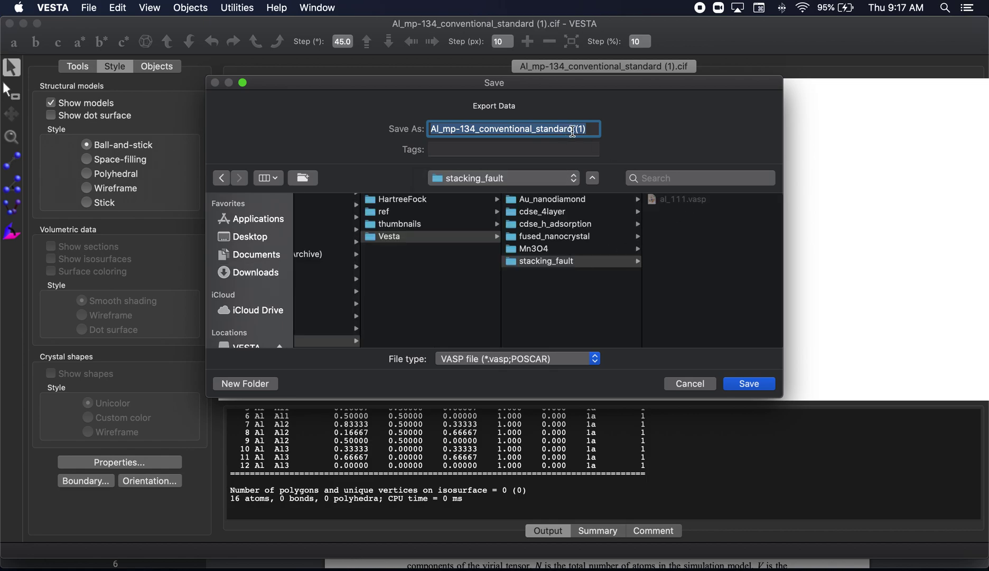
type("al_111.")
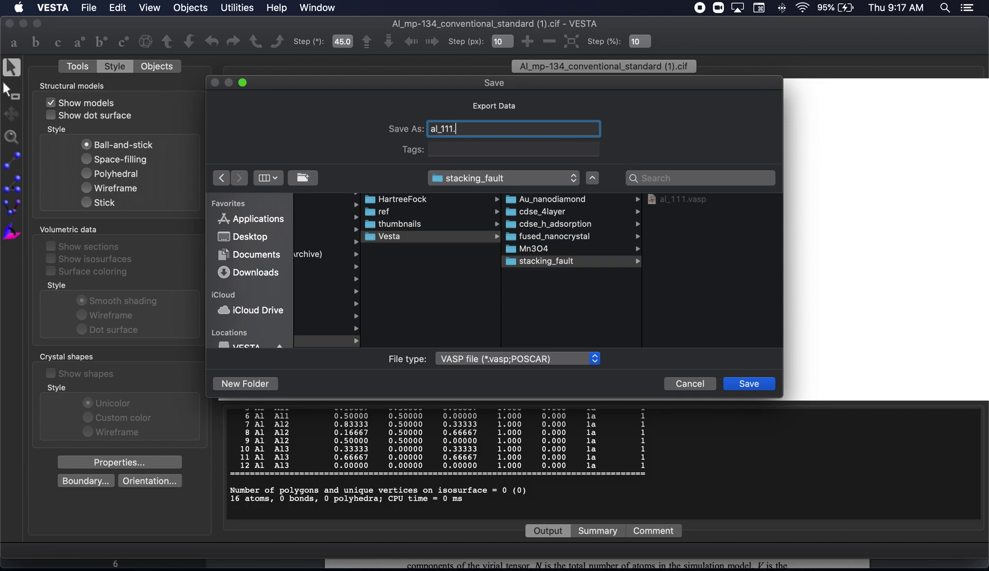
key("BackSpace")
- Save as VASP with fractional coordinates, replacing the old al_111.vasp, then select it to open
left_click(469, 359)
left_click(471, 359)
left_click(737, 381)
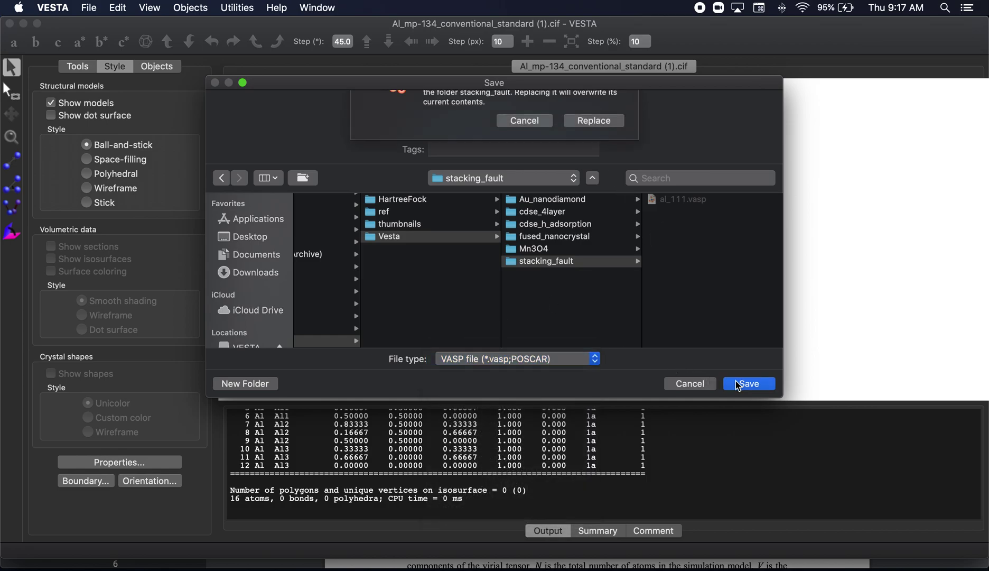
left_click(592, 175)
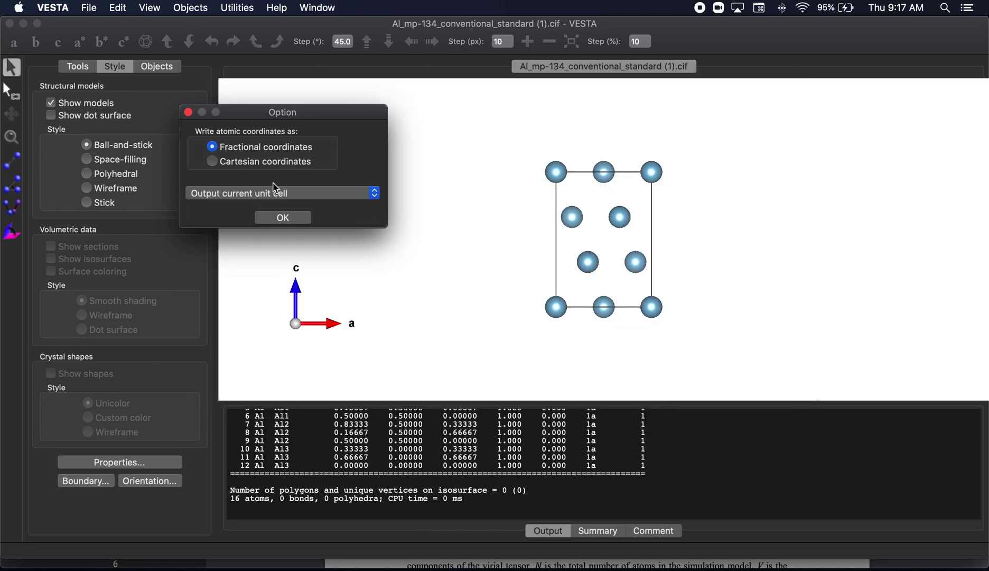
left_click(308, 219)
key("super+o")
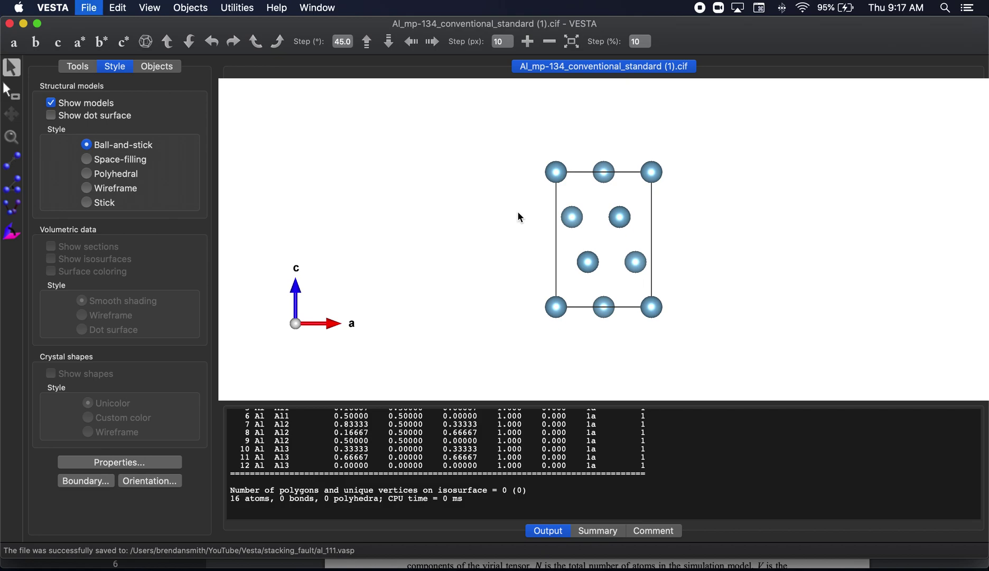
left_click(394, 136)
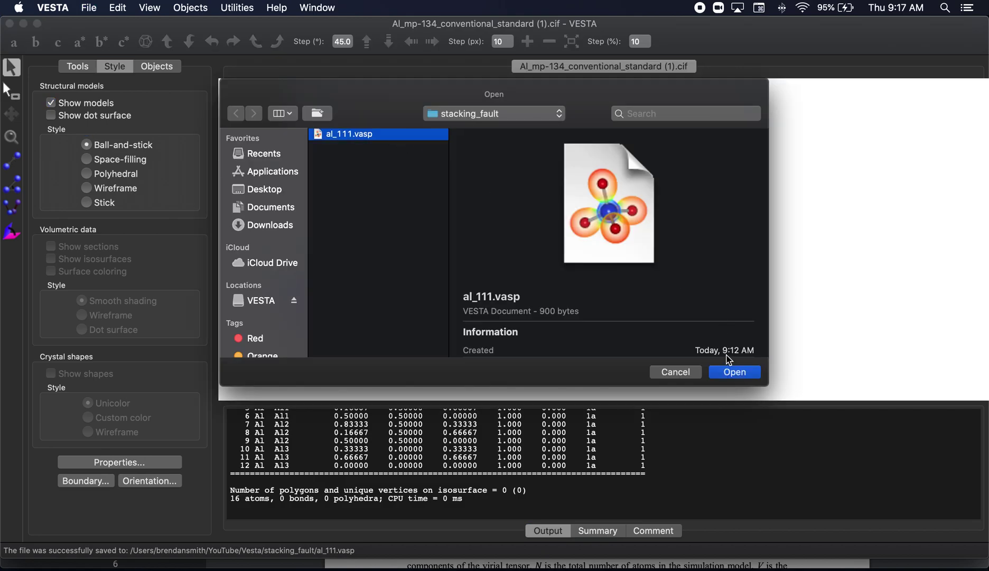
- Open al_111.vasp and close the original Al CIF without saving
left_click(735, 372)
left_click(559, 68)
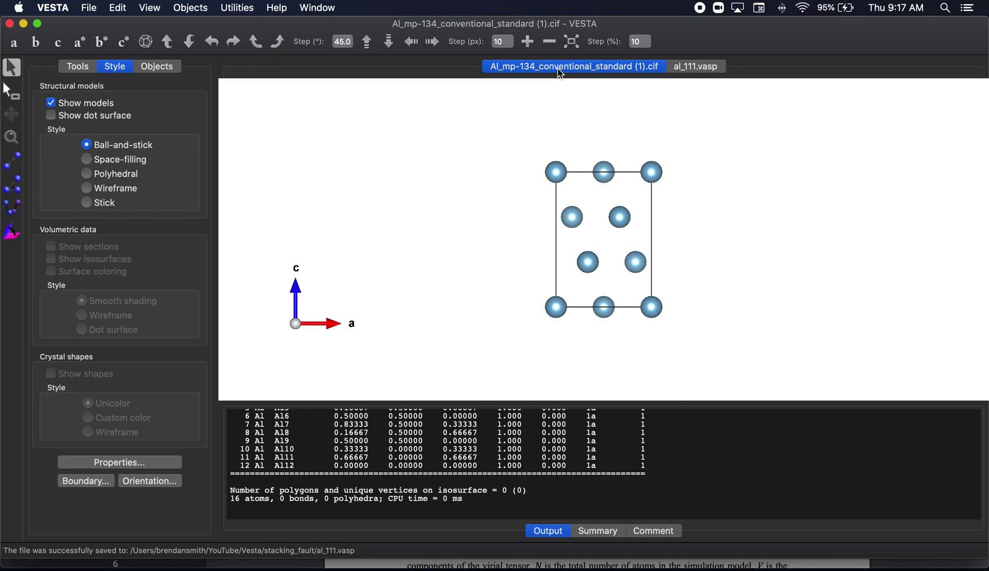
key("super+w")
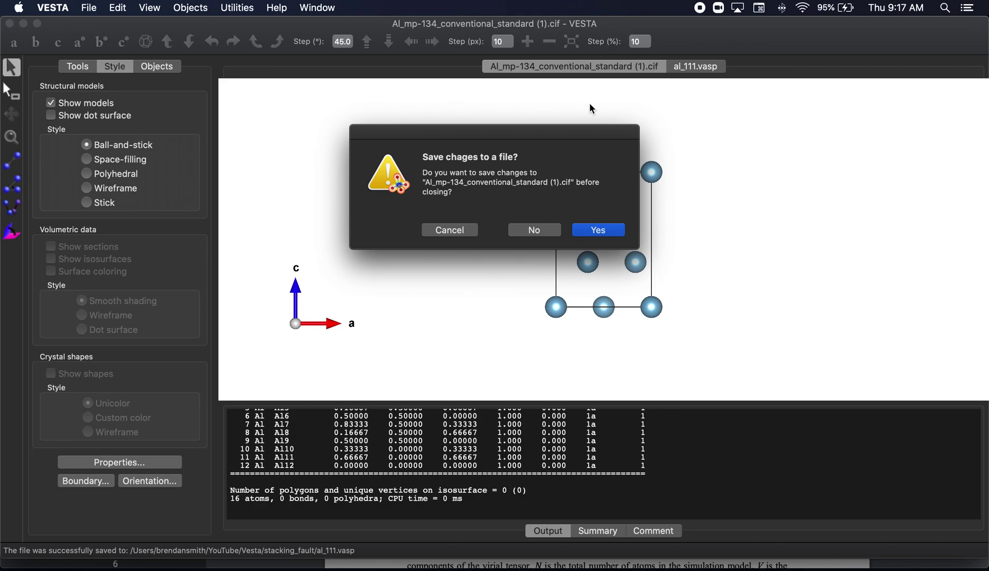
left_click(536, 230)
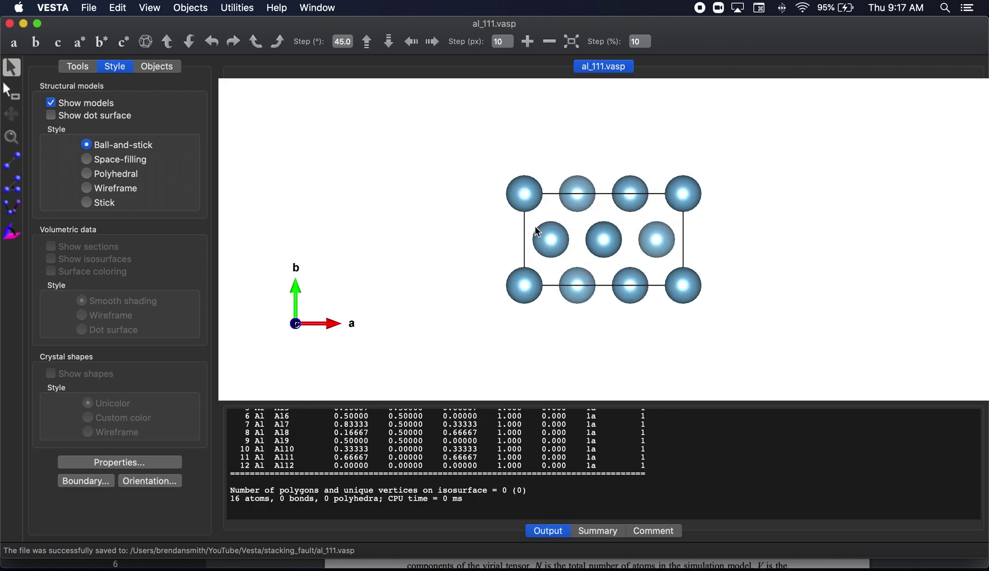
- View the loaded cell down a, then down b, and zoom out
left_click(14, 44)
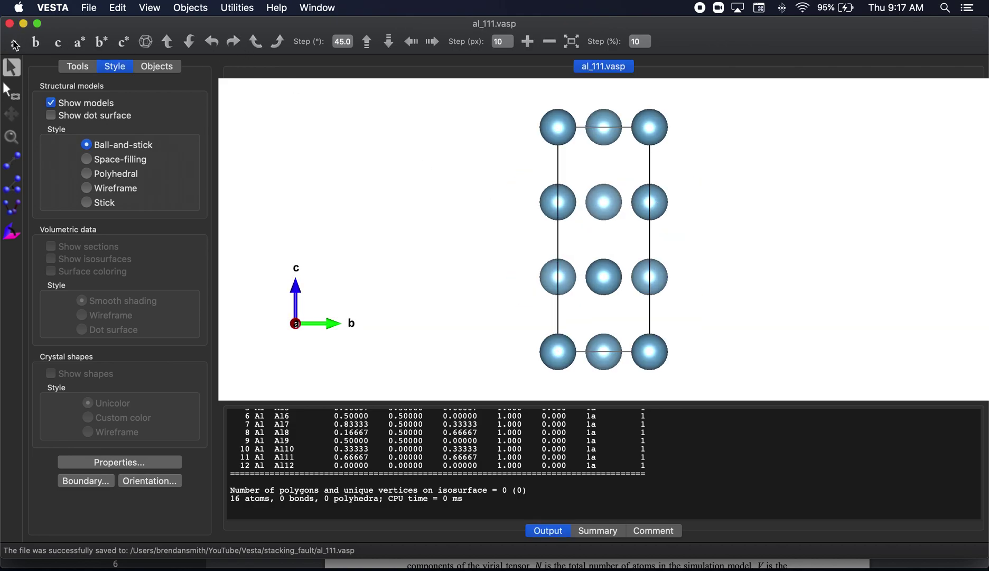
left_click(233, 42)
scroll(361, 178, "down", 2)
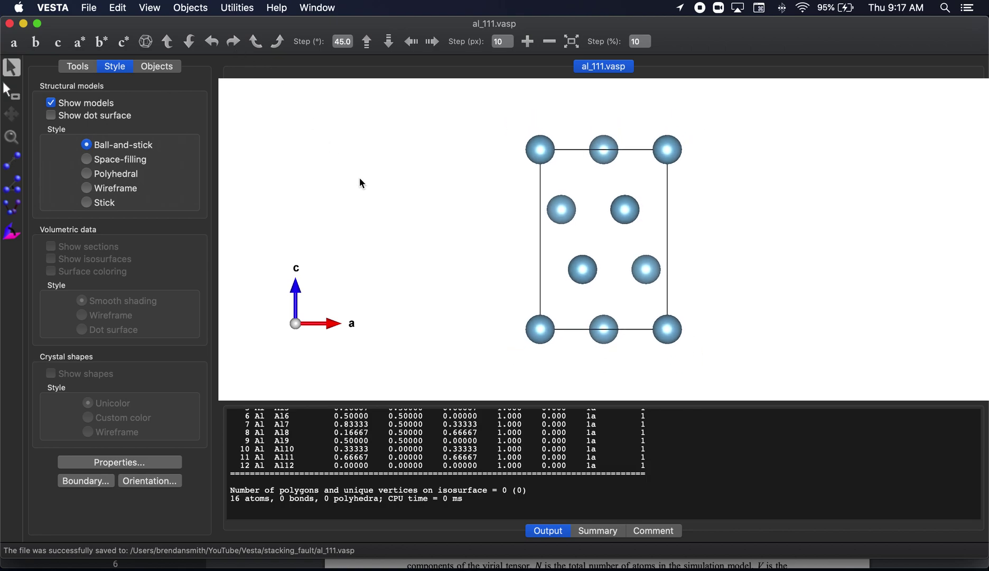
scroll(360, 178, "down", 2)
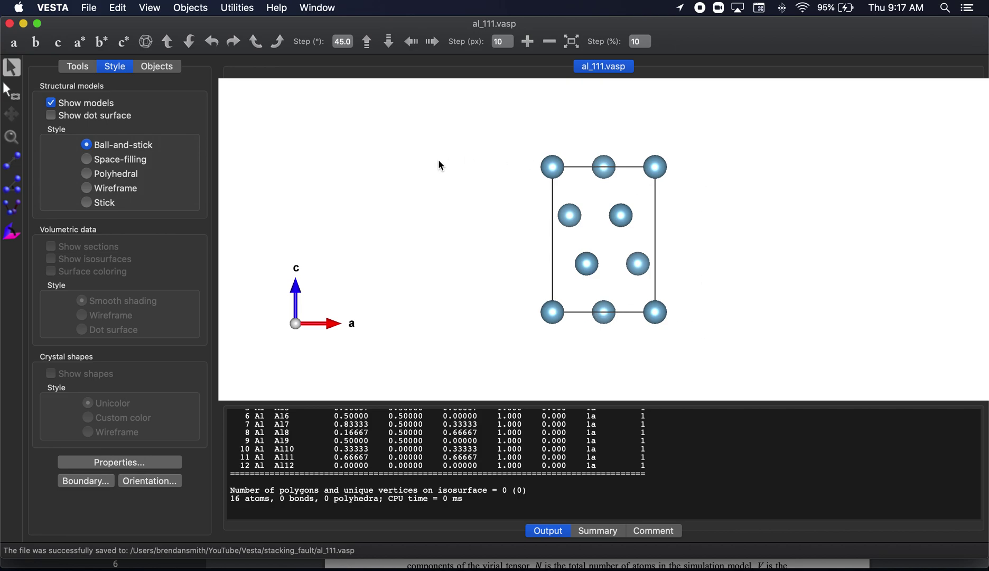
left_click(120, 7)
- Set the first matrix entry to 2, search atoms in the new cell, and apply (a = 9.89332 Å)
mouse_move(140, 58)
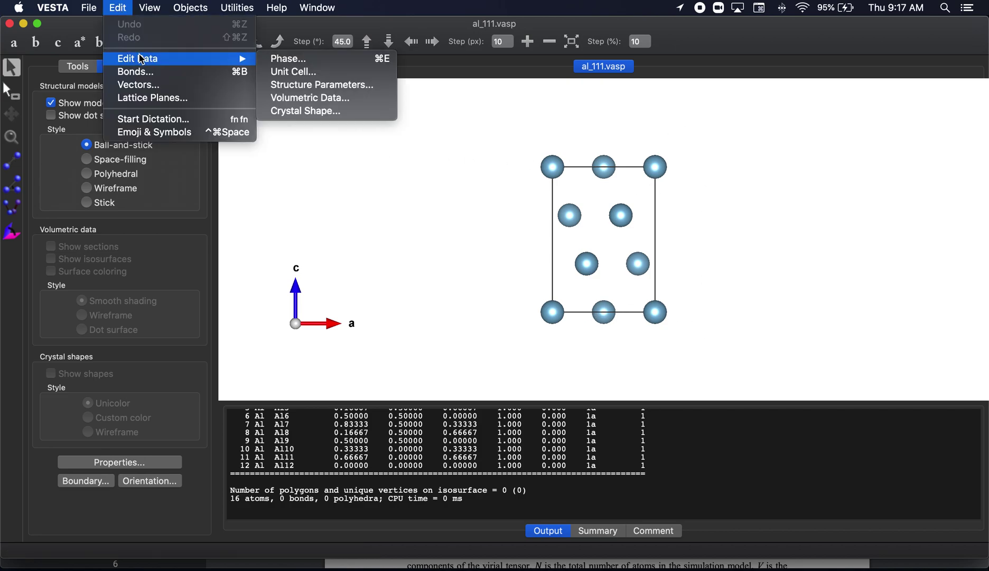
left_click(292, 72)
left_click(113, 318)
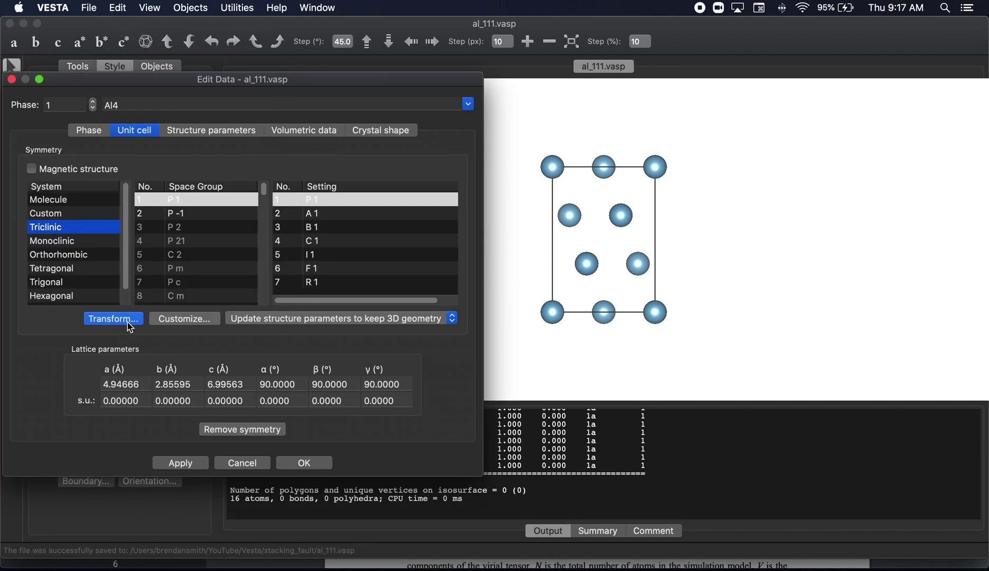
double_click(215, 170)
type("2")
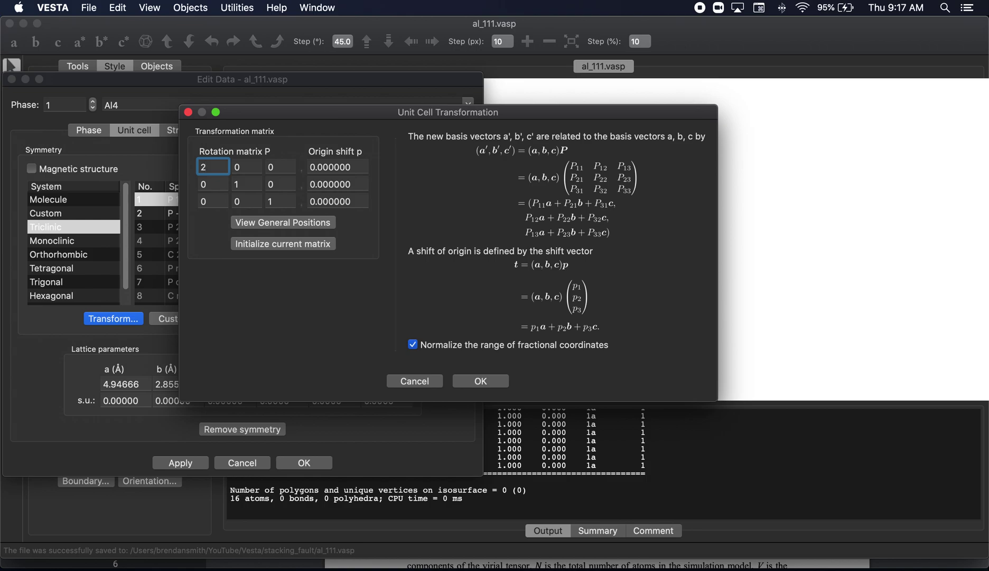
left_click(495, 382)
left_click(491, 251)
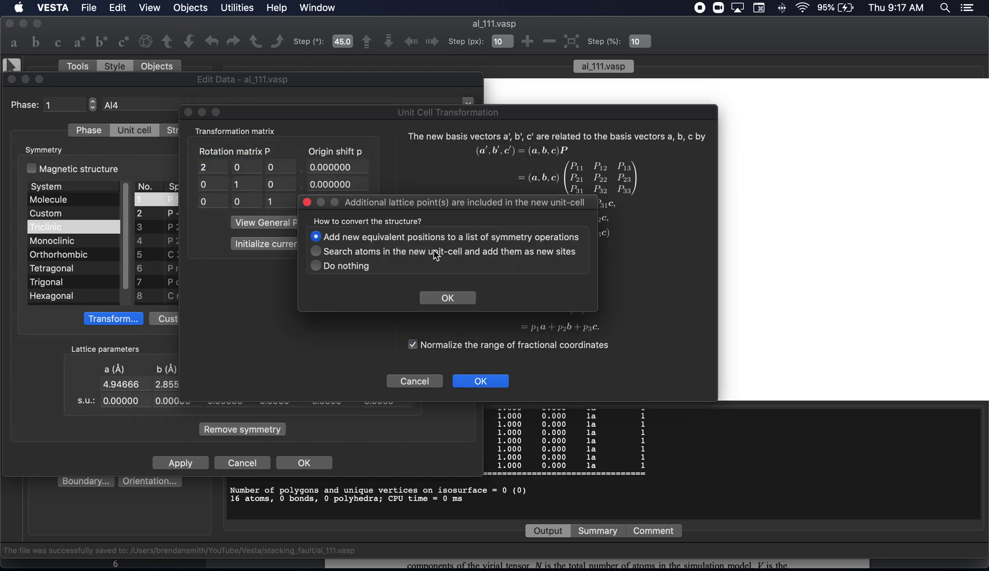
left_click(435, 251)
left_click(447, 297)
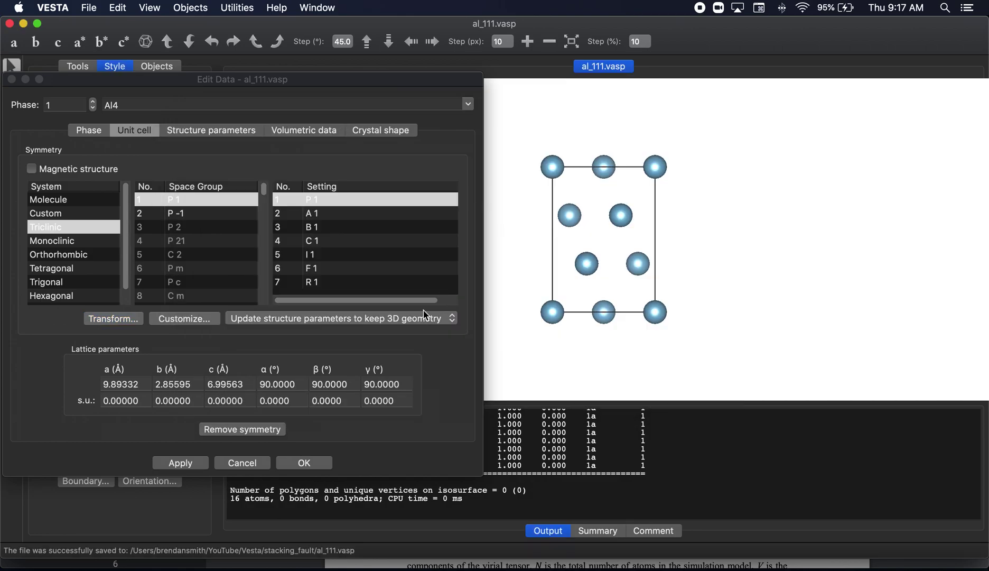
left_click(190, 464)
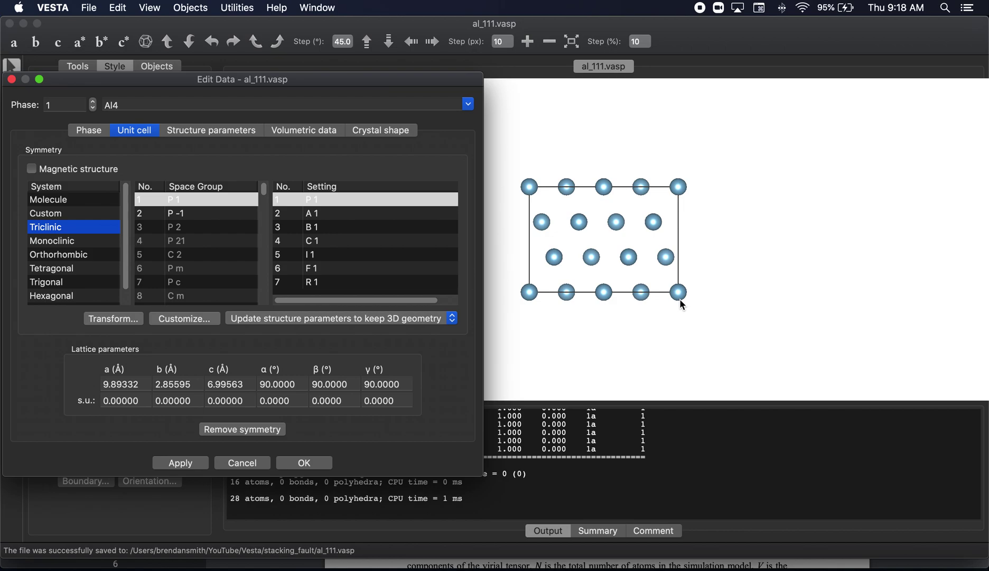
left_click(322, 463)
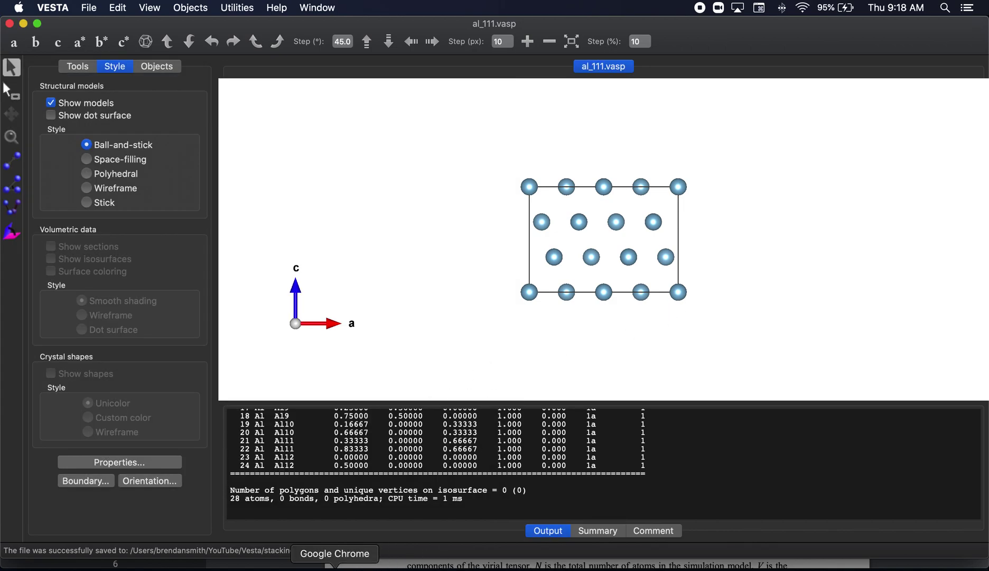
left_click(335, 567)
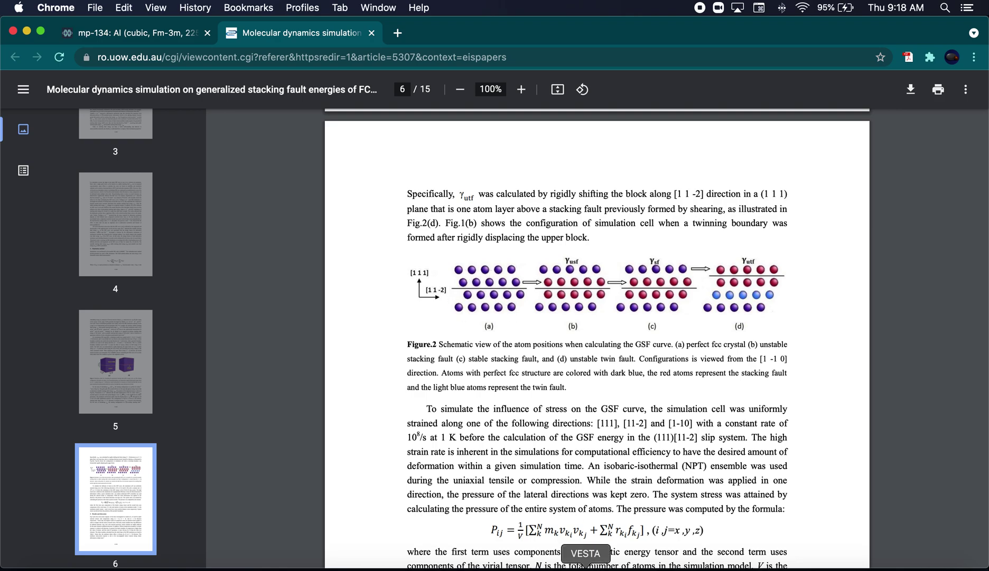
left_click(586, 564)
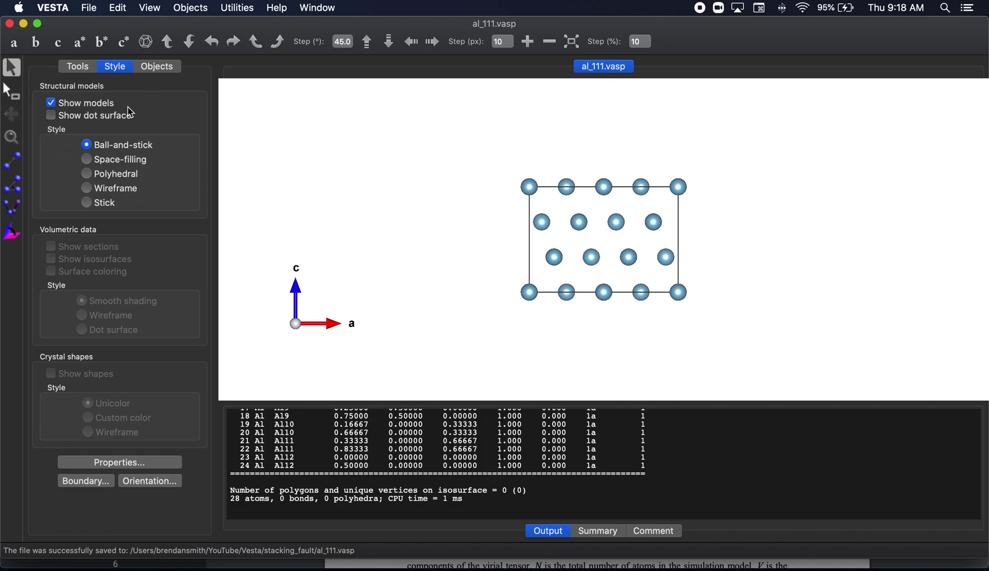
- Export the structure as al_111_5atoms.vasp with fractional coordinates of the current cell
left_click(91, 9)
left_click(107, 124)
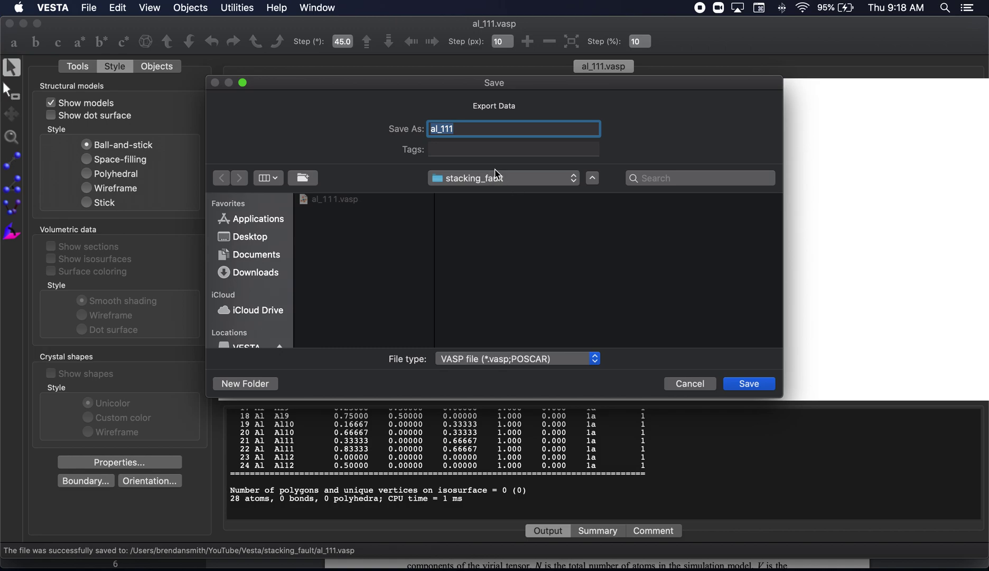
key("Right")
type("_")
type("5atoms")
left_click(749, 384)
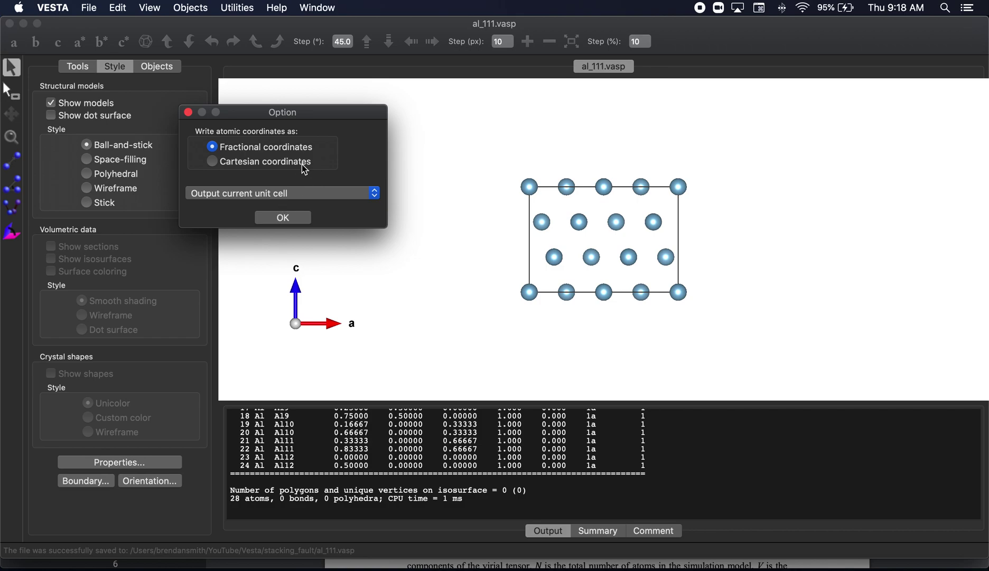
left_click(283, 217)
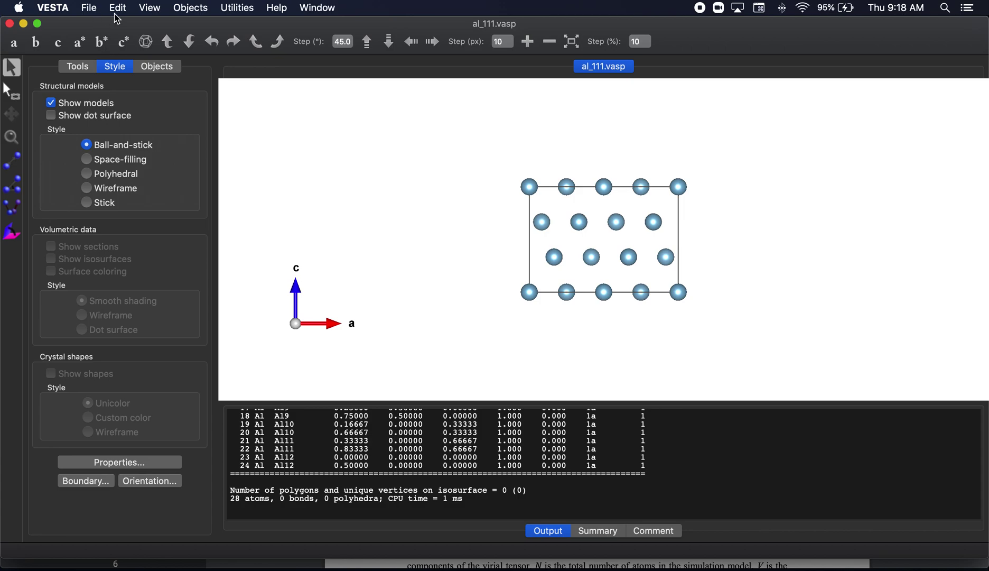
- Look down the c axis with the region-select tool active
left_click(58, 45)
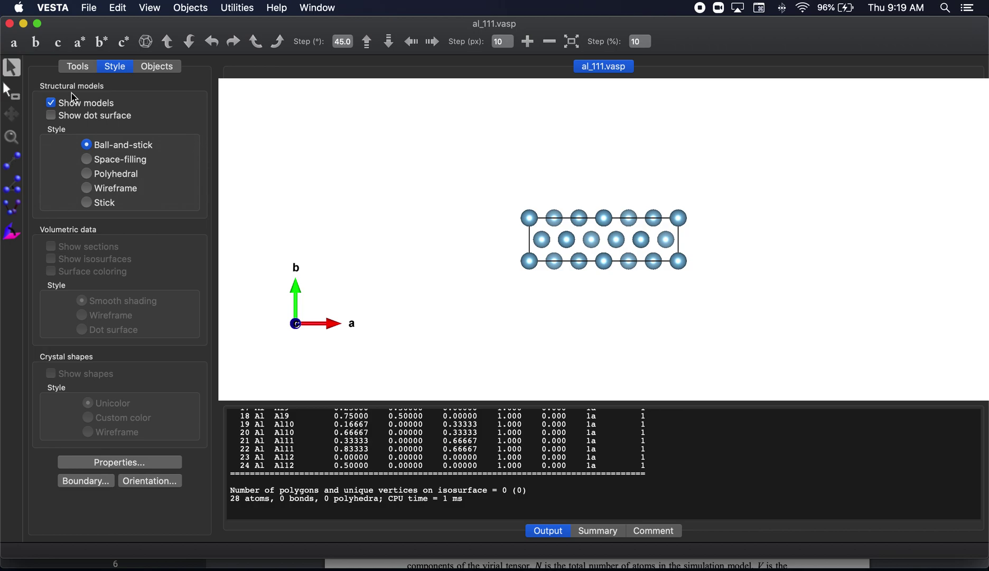
left_click(11, 91)
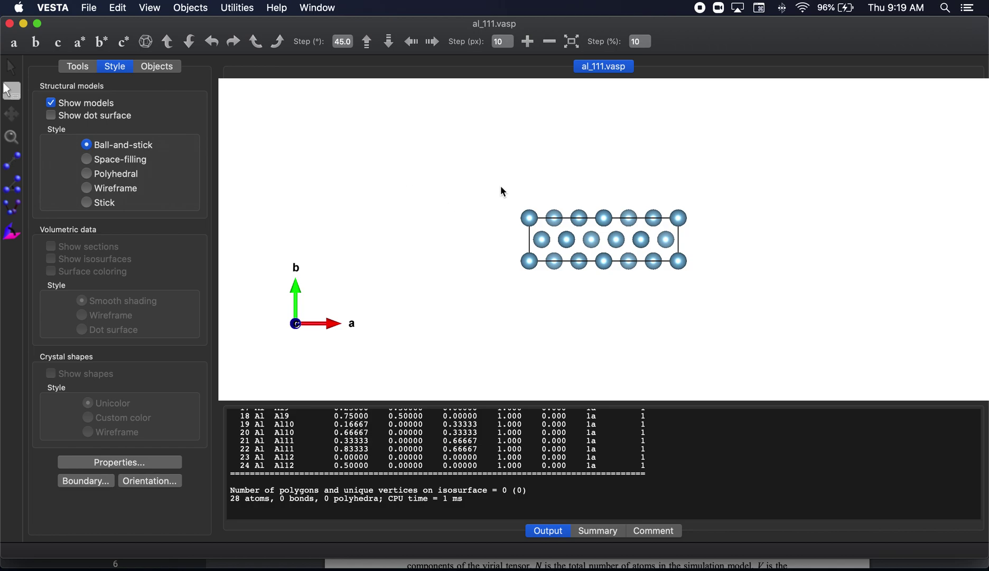
left_click(14, 42)
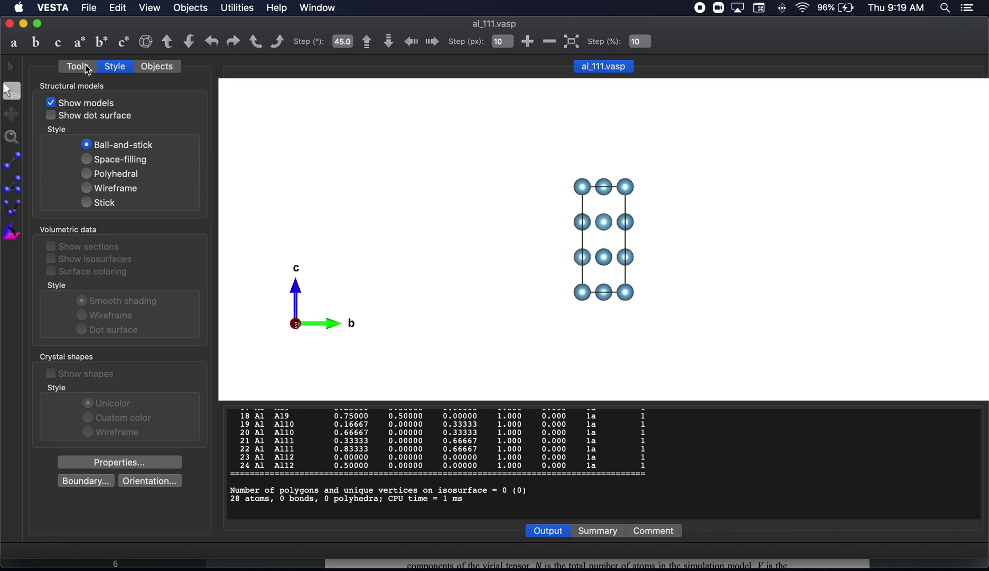
left_click(57, 42)
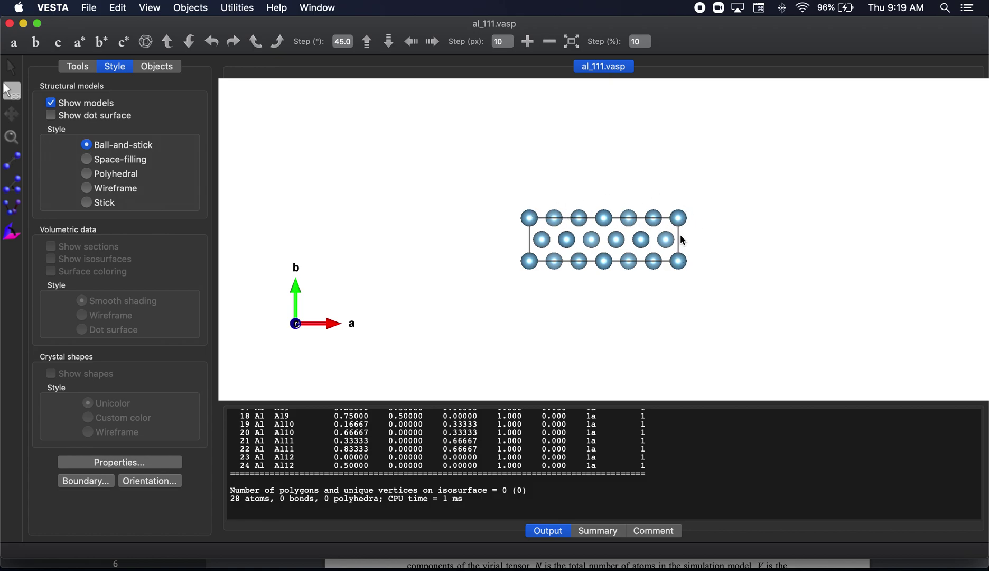
- Delete the duplicate top-row atoms and the extra bottom-right atom, then rotate to check
mouse_move(483, 172)
left_mouse_down()
mouse_move(676, 185)
mouse_move(700, 216)
mouse_move(679, 300)
left_mouse_up()
key("Delete")
key("Delete")
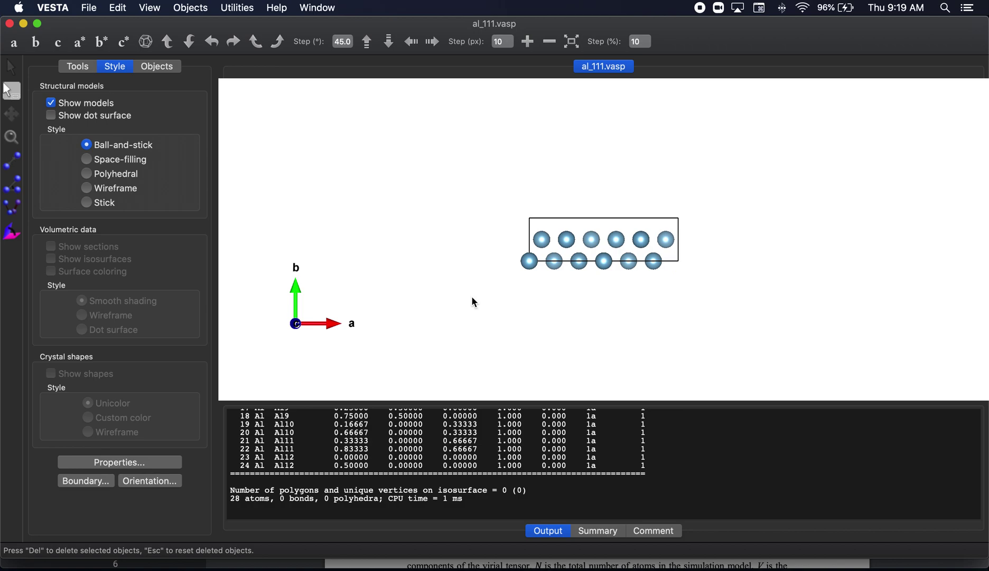
left_click(11, 67)
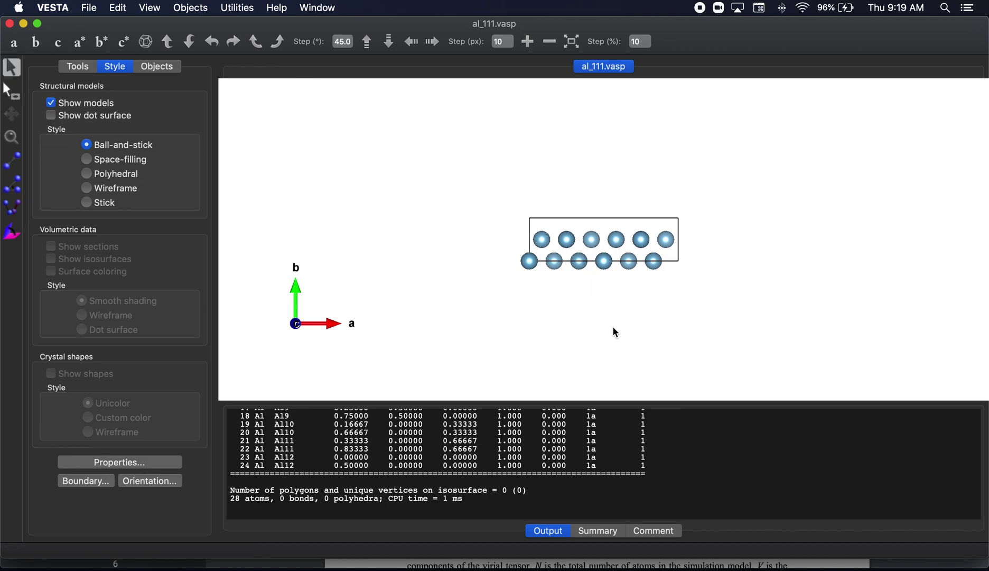
left_click_drag(613, 329, 531, 207)
left_click_drag(462, 290, 491, 284)
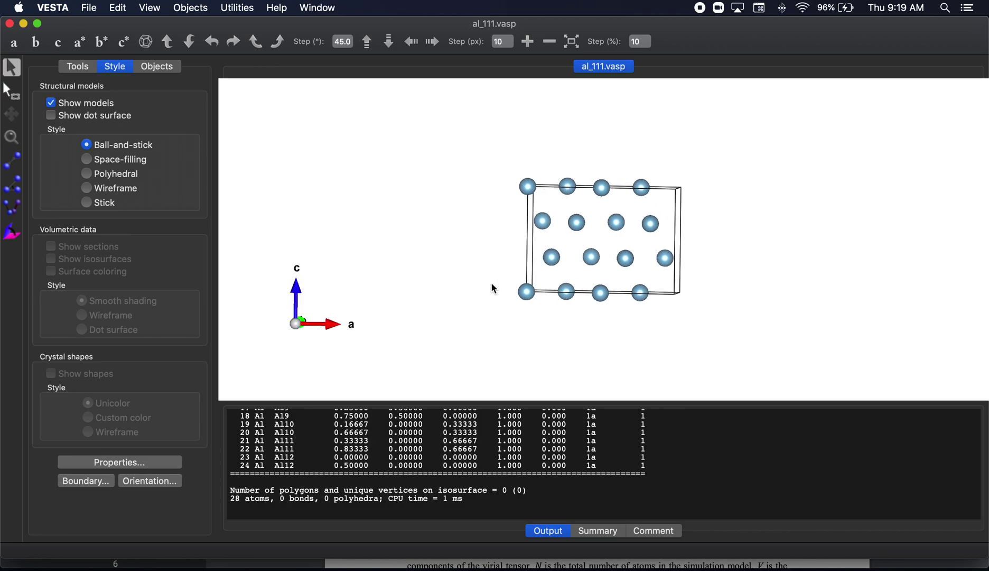
left_click(94, 9)
- Export the trimmed structure as the XYZ file al_111_5atoms.xyz, leaving out hidden atoms
left_click(122, 120)
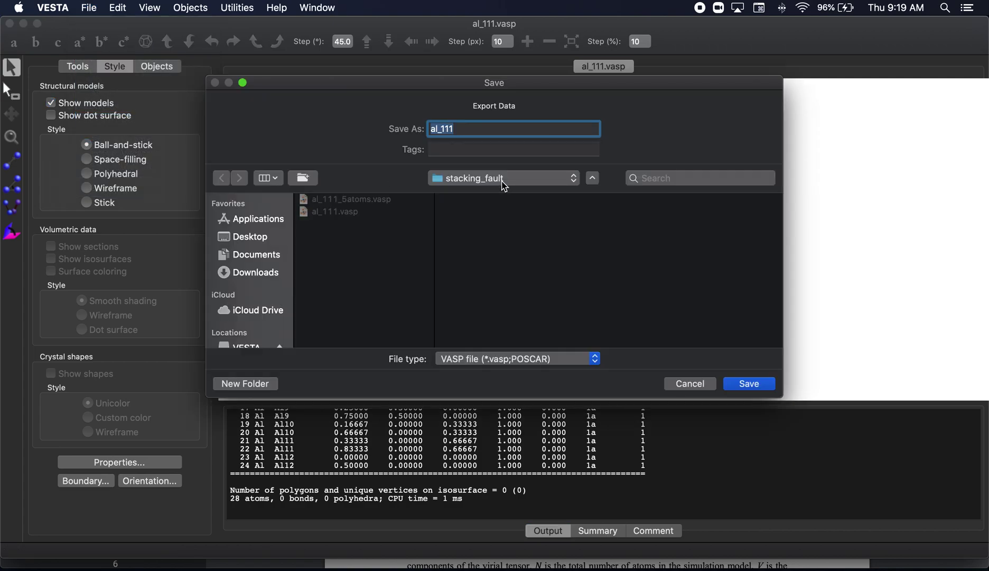
left_click(497, 130)
type("_5atoms")
left_click(474, 358)
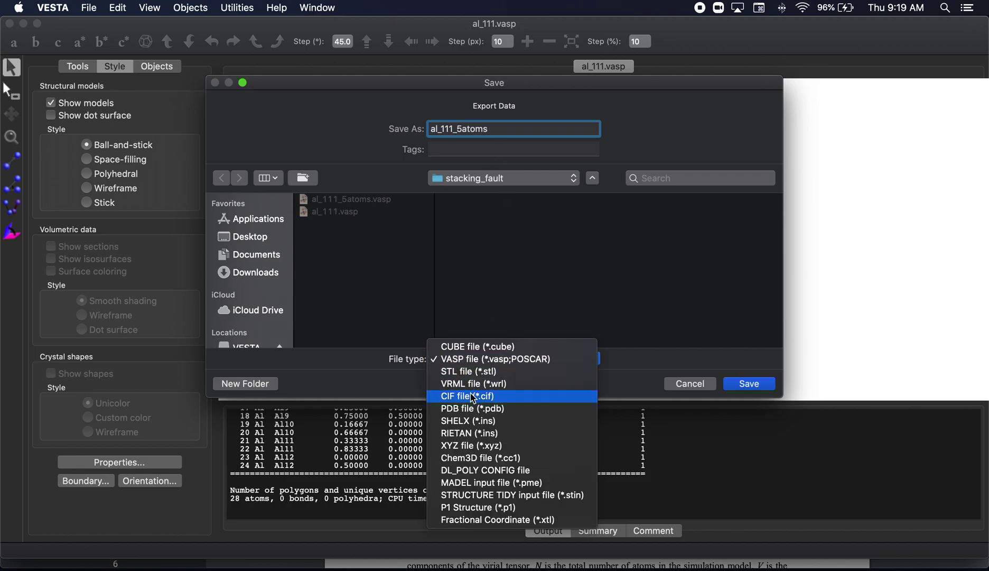
left_click(465, 446)
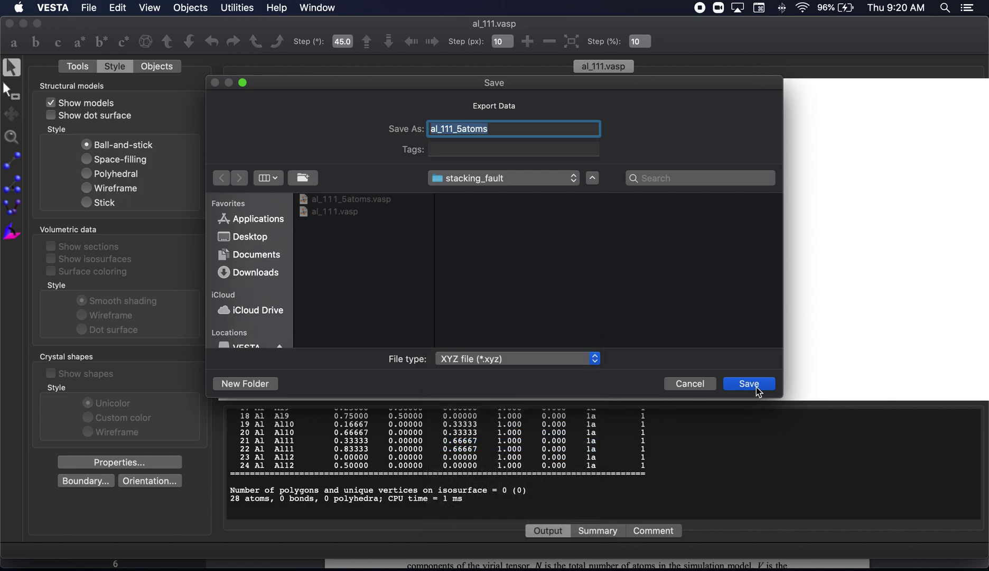
left_click(755, 385)
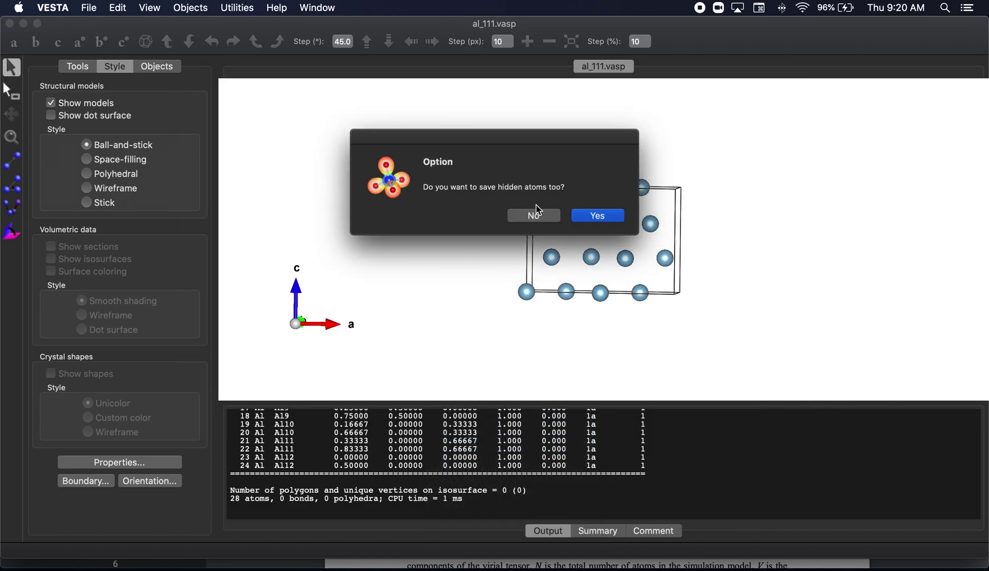
left_click(536, 219)
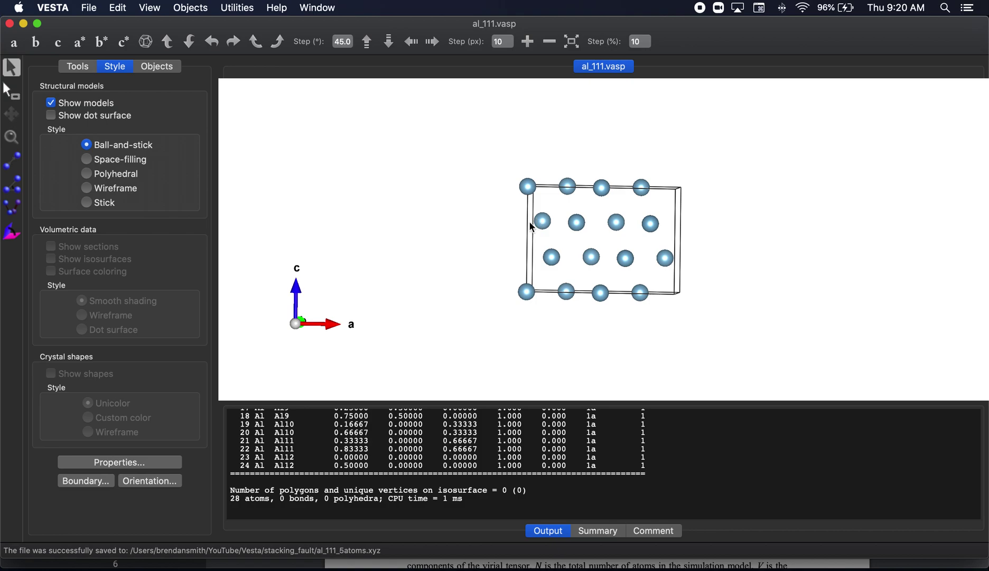
left_click(302, 566)
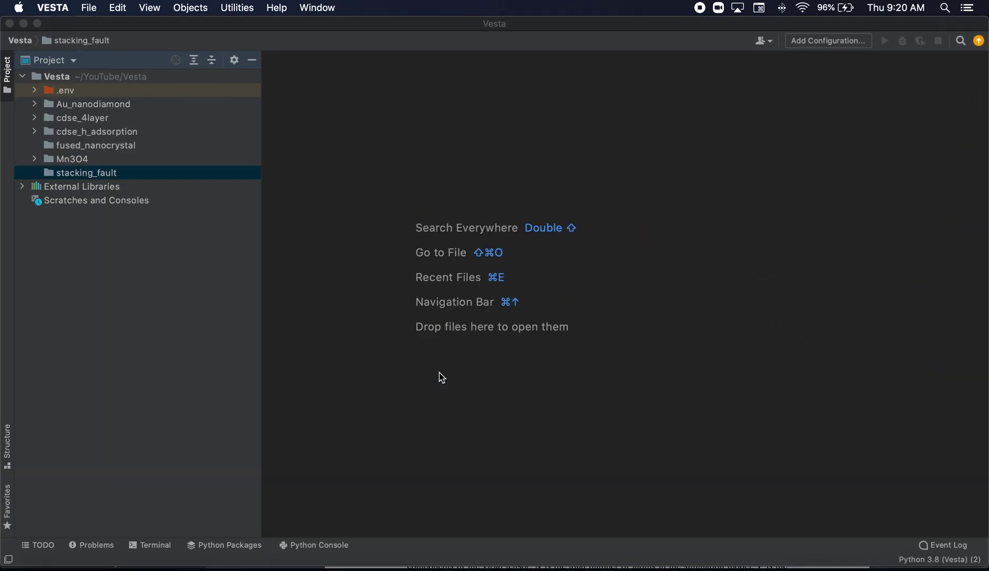
- Open al_111_5atoms.vasp and al_111_5atoms.xyz from stacking_fault and select the XYZ coordinate lines
left_click(36, 173)
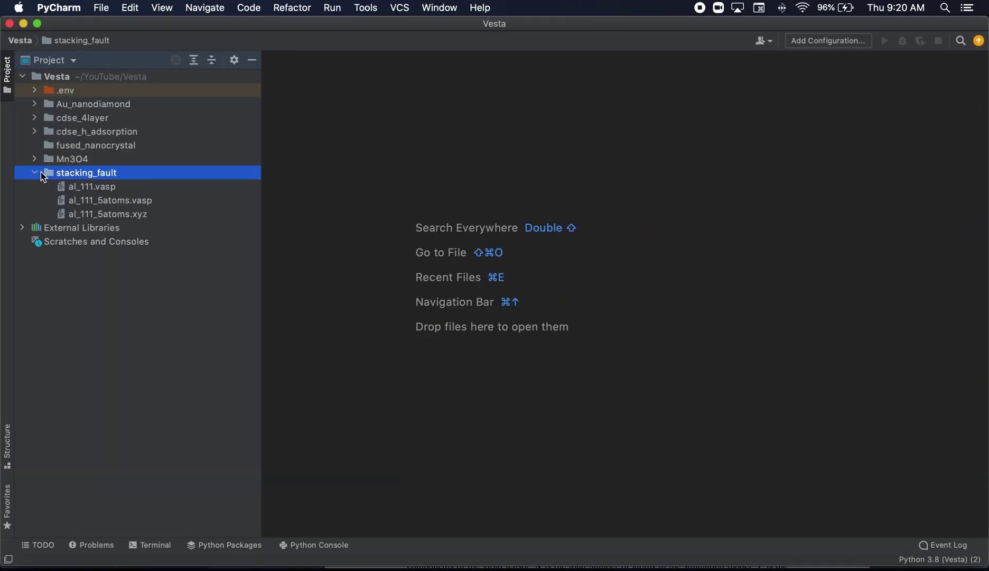
double_click(82, 202)
double_click(85, 214)
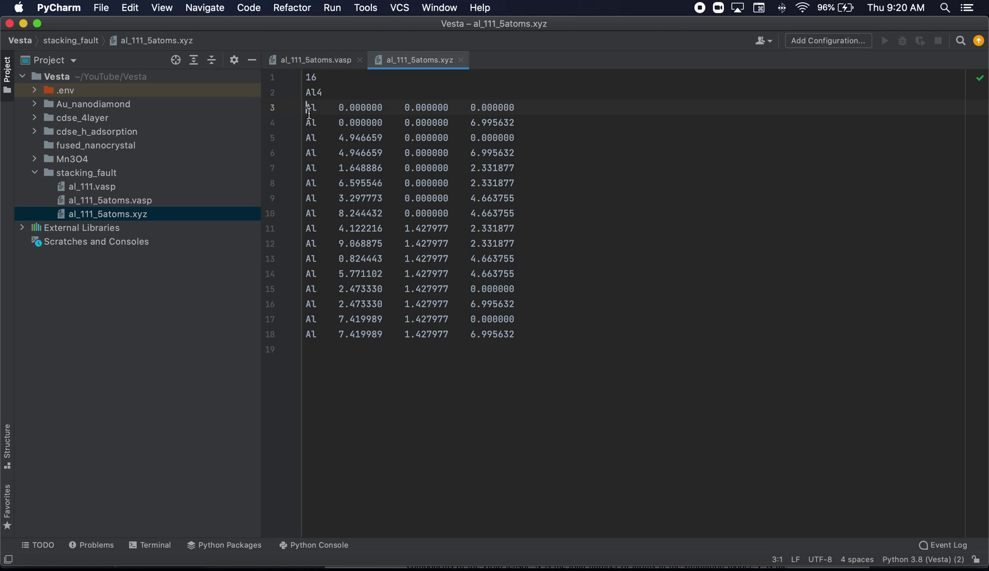
key("shift+Down")
key("shift+Down")
key("shift+Down")
key("shift+Down")
key("shift+Down")
key("shift+Down")
key("shift+Down")
key("shift+Down")
key("shift+Down")
key("shift+Down")
key("shift+Down")
key("shift+Down")
key("shift+Down")
key("shift+Down")
key("shift+Down")
key("shift+Down")
key("super+c")
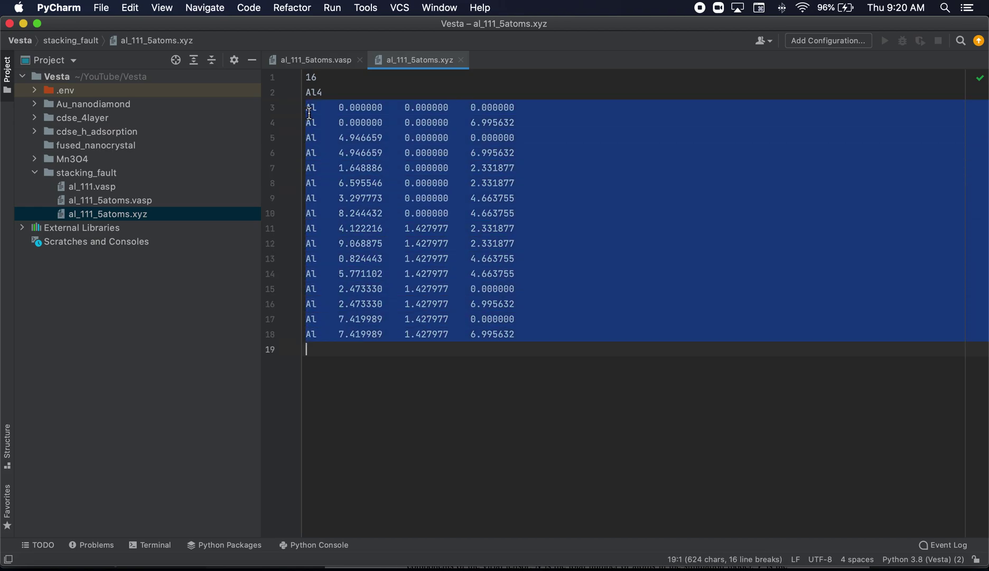
- In al_111_5atoms.vasp, replace the old fractional coordinates with the 16 pasted XYZ lines and edit the atom count
left_click(315, 59)
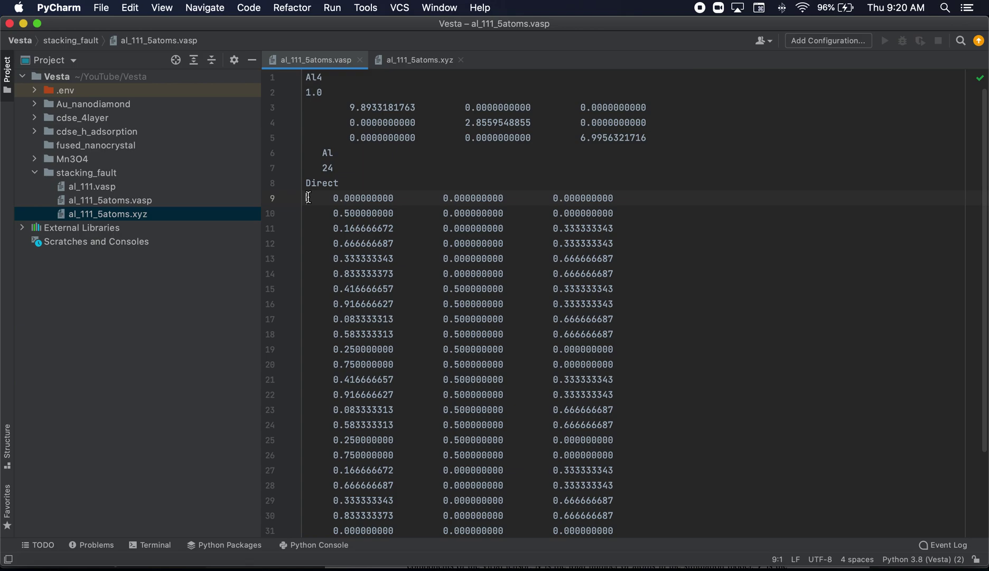
key("shift+Down")
key("shift+Down")
key("shift+Down")
key("shift+Down")
key("shift+Down")
key("shift+Down")
key("shift+Down")
key("shift+Down")
key("shift+Down")
key("shift+Down")
key("shift+Down")
key("shift+Down")
key("shift+Down")
key("shift+Down")
key("shift+Down")
key("shift+Down")
key("shift+Down")
key("shift+Down")
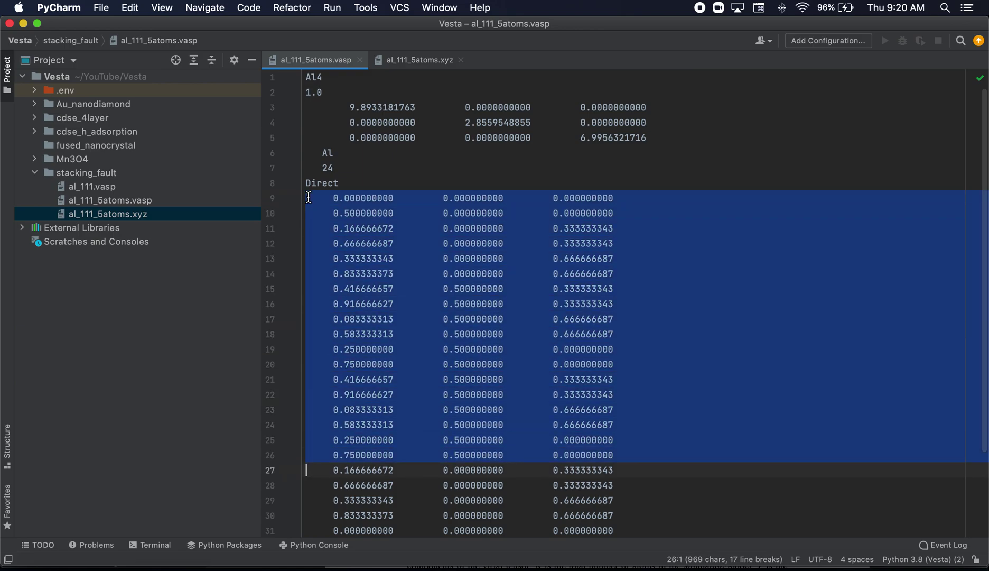
key("shift+Down")
key("shift+Down")
key("shift+Down")
key("shift+Down")
key("shift+Down")
key("shift+Down")
key("BackSpace")
key("super+v")
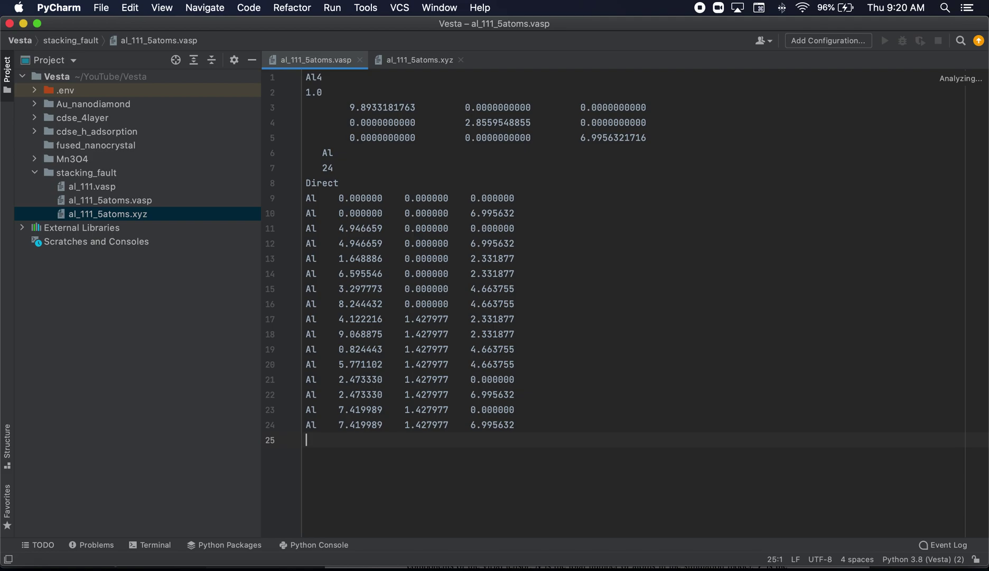
left_click_drag(339, 168, 323, 168)
type("1")
- Strip the leading Al label from every pasted coordinate line
left_click(312, 198)
key("Delete")
key("Delete")
key("Down")
key("Delete")
key("Delete")
key("Down")
key("Delete")
key("Delete")
key("Down")
key("Delete")
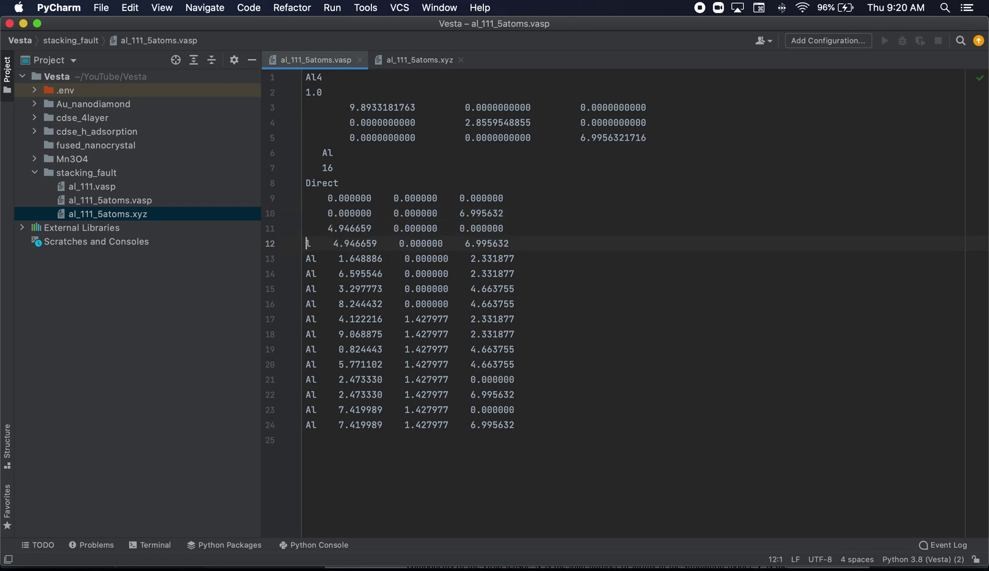
key("Delete")
key("Down")
key("Delete")
key("Delete")
key("Down")
key("Delete")
key("Delete")
key("Down")
key("Delete")
key("Delete")
key("Down")
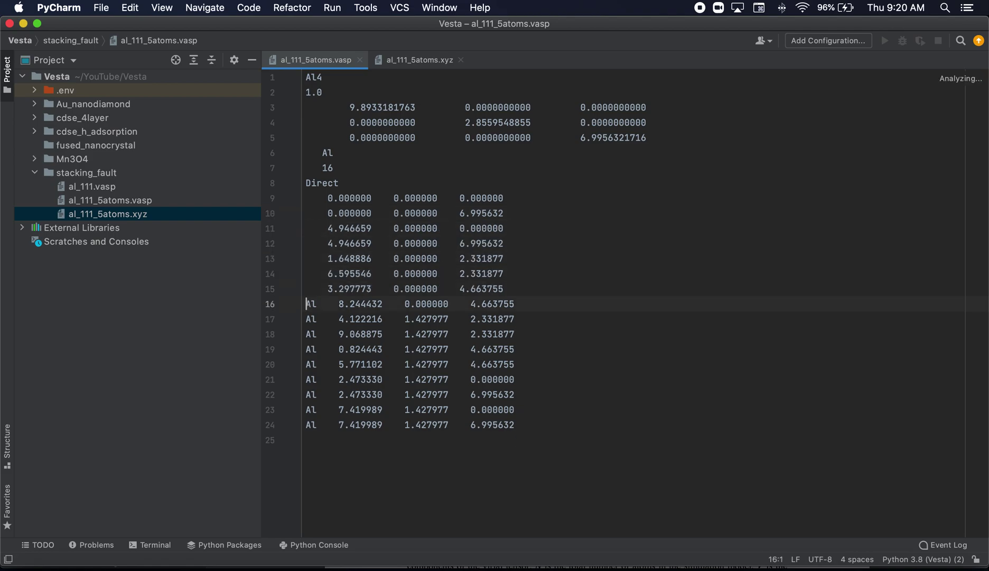
key("Delete")
key("Delete")
key("Down")
key("Delete")
key("Delete")
key("Down")
key("Delete")
key("Delete")
key("Down")
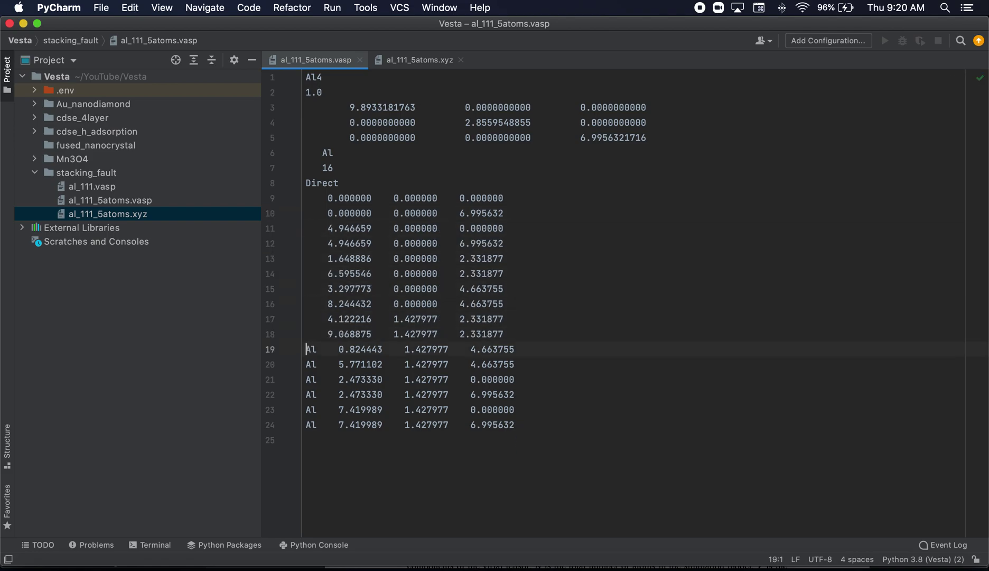
key("Delete")
key("Delete")
key("Down")
key("Delete")
key("Delete")
key("Down")
key("Delete")
key("Delete")
key("Down")
key("Delete")
key("Delete")
key("Down")
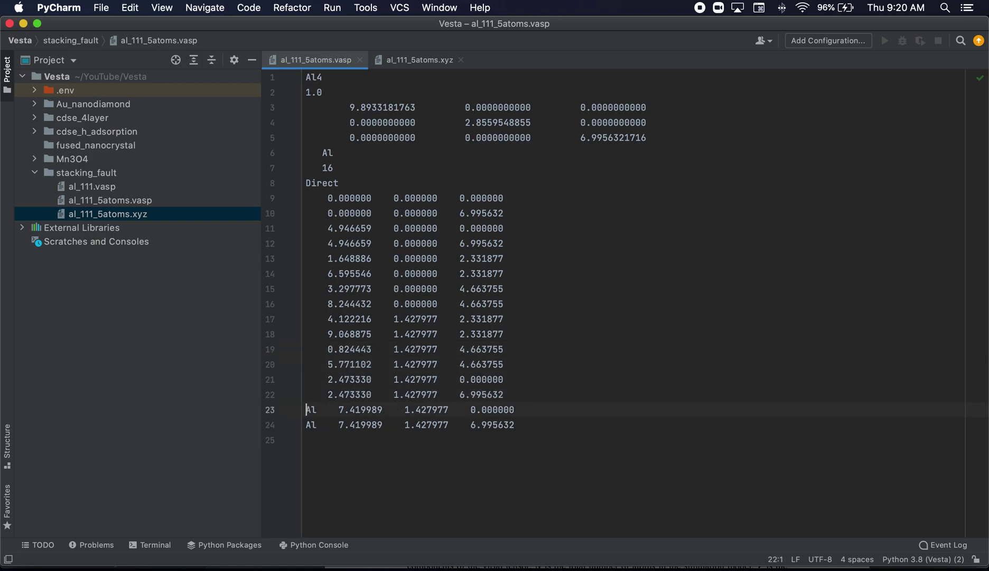
key("Delete")
key("Delete")
key("Down")
key("Delete")
key("Delete")
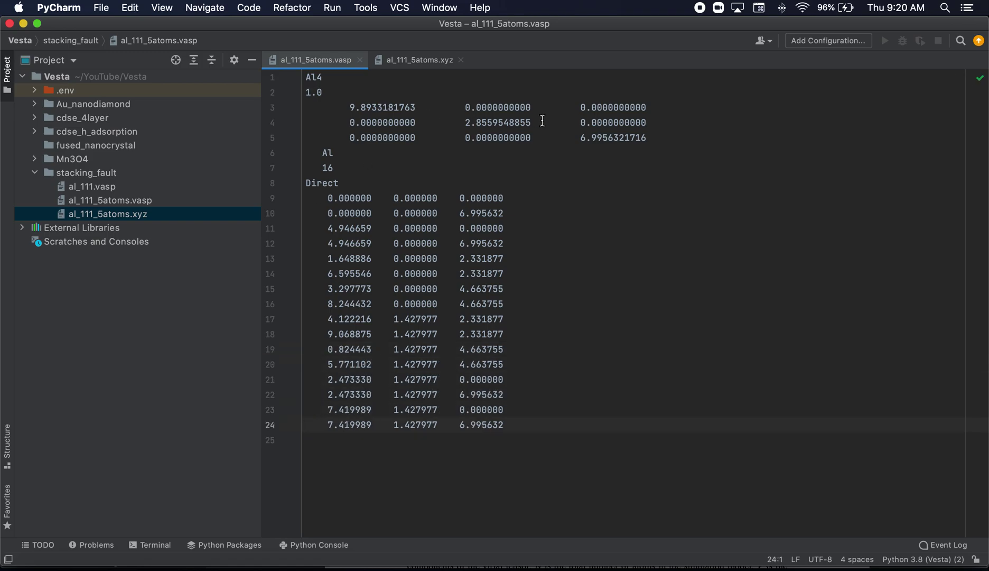
- Lengthen the c vector's z value to 26.9956321716 and change 'Direct' to 'Cartesian'
left_click(581, 138)
key("BackSpace")
type("2")
left_click_drag(339, 182, 305, 184)
type("Cartesian")
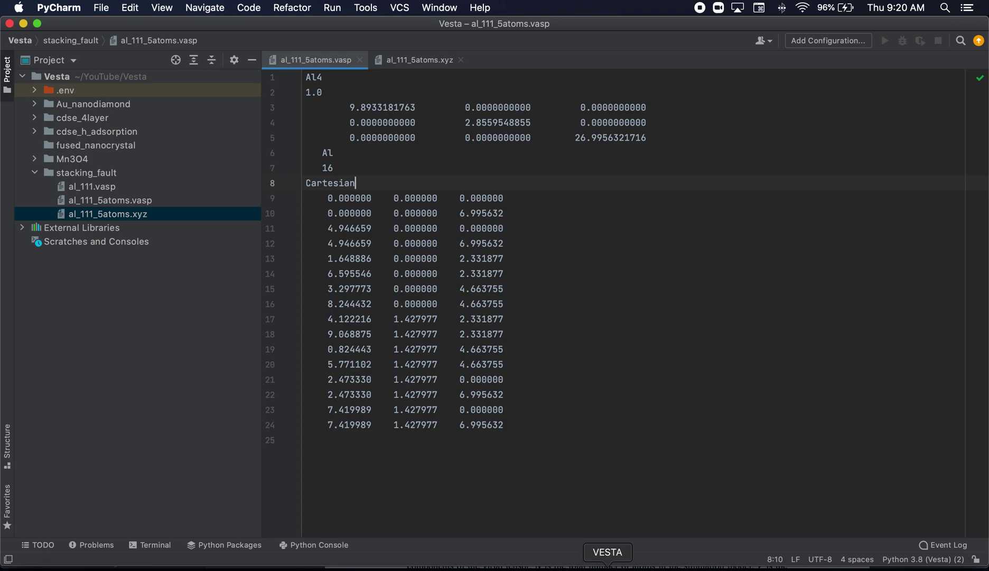
key("super+Tab")
- Open al_111_5atoms.vasp in VESTA and rotate the view to look along the b axis
key("super+o")
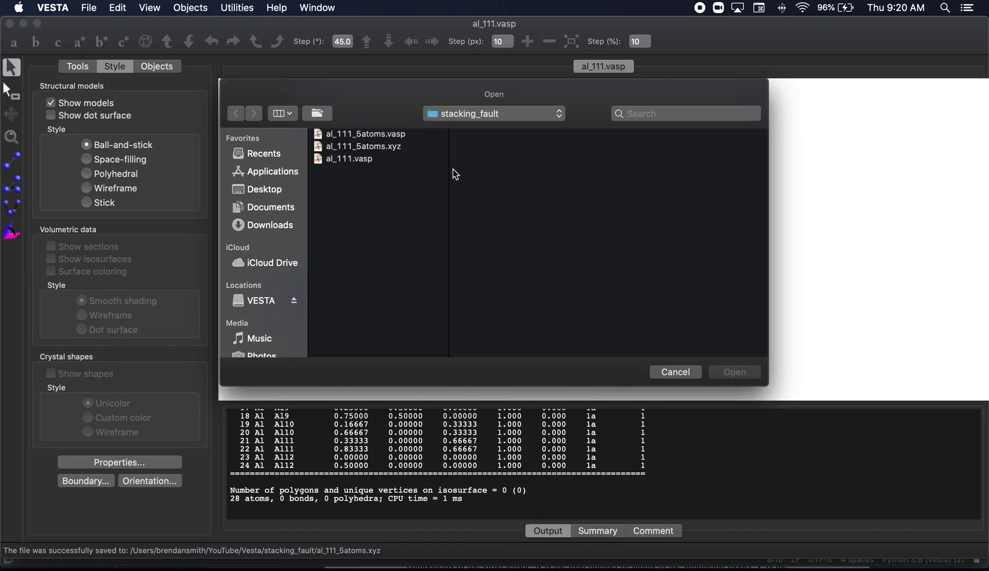
left_click(387, 135)
left_click(736, 371)
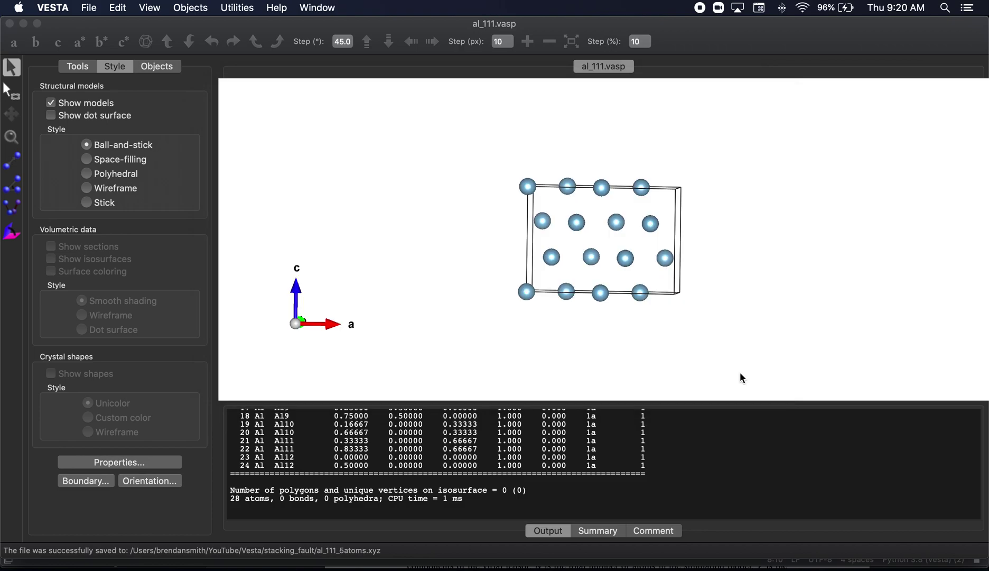
left_click(14, 44)
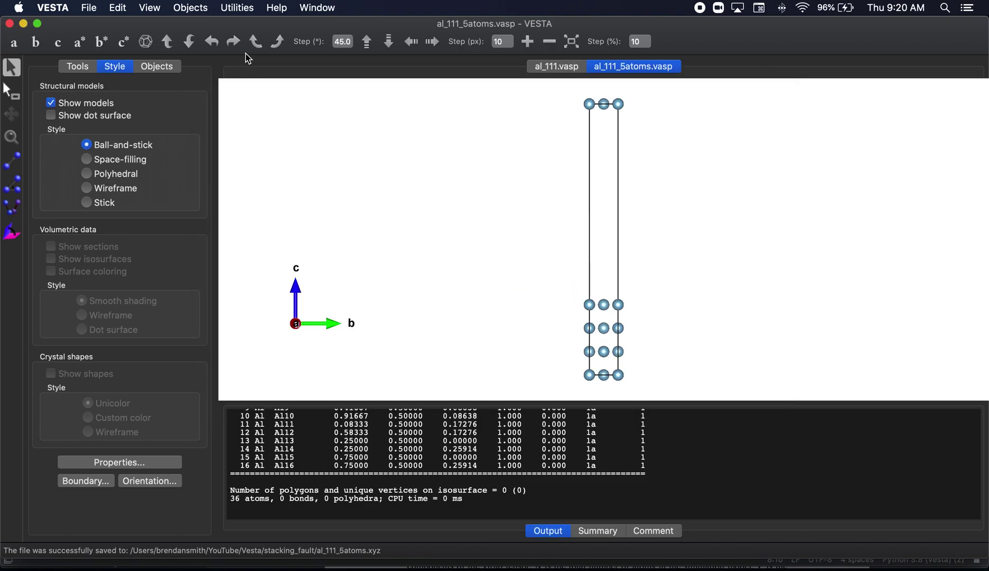
left_click(234, 42)
left_click(234, 42)
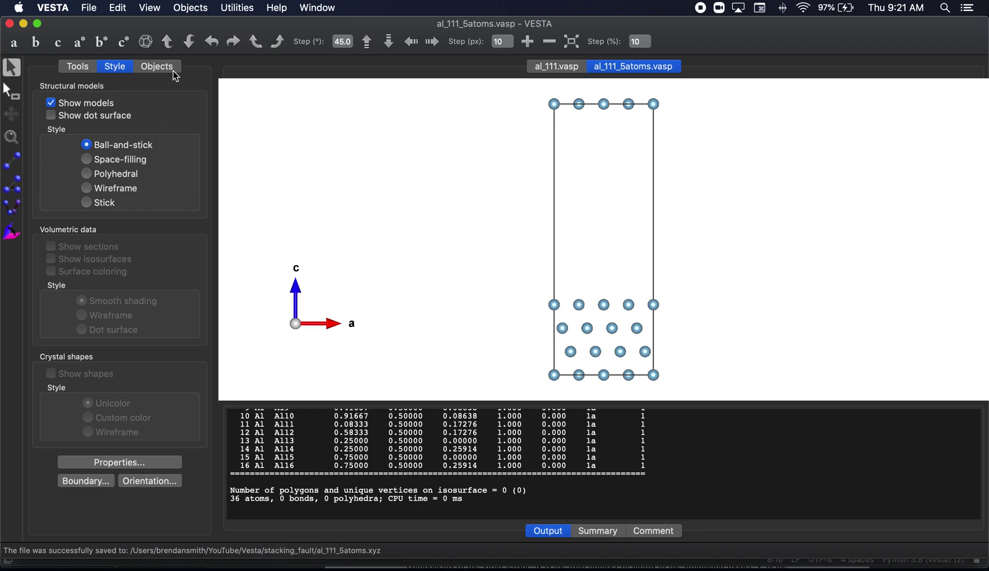
- Export the slab as VASP file al_111_5atoms_direct.vasp, keeping fractional coordinates
left_click(91, 8)
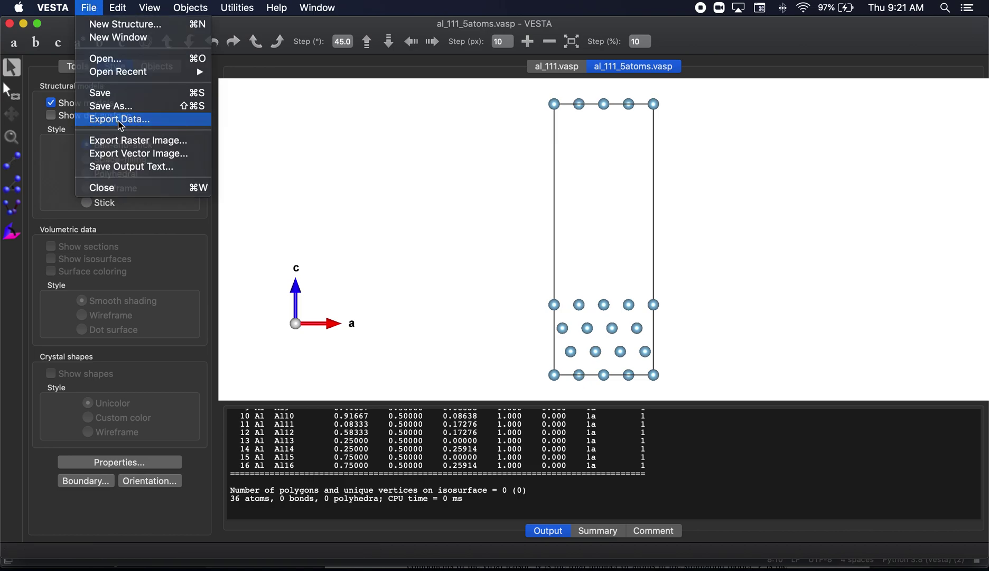
left_click(121, 120)
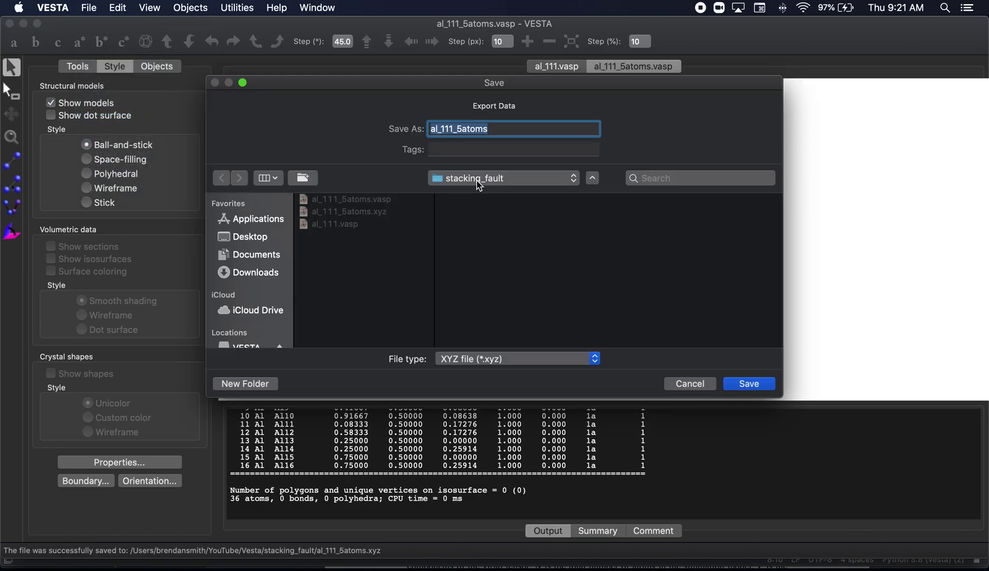
left_click(505, 132)
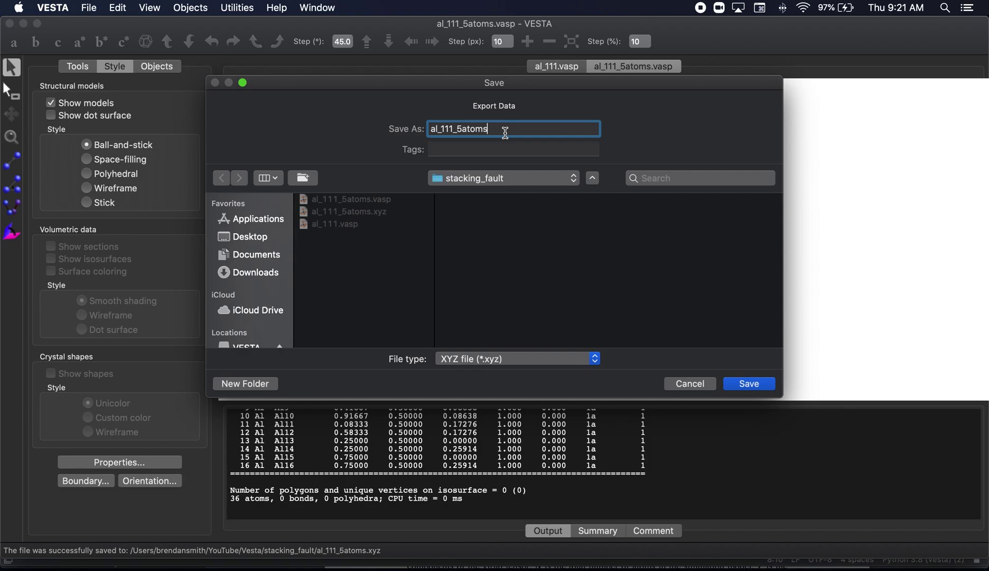
type("_direct")
left_click(488, 358)
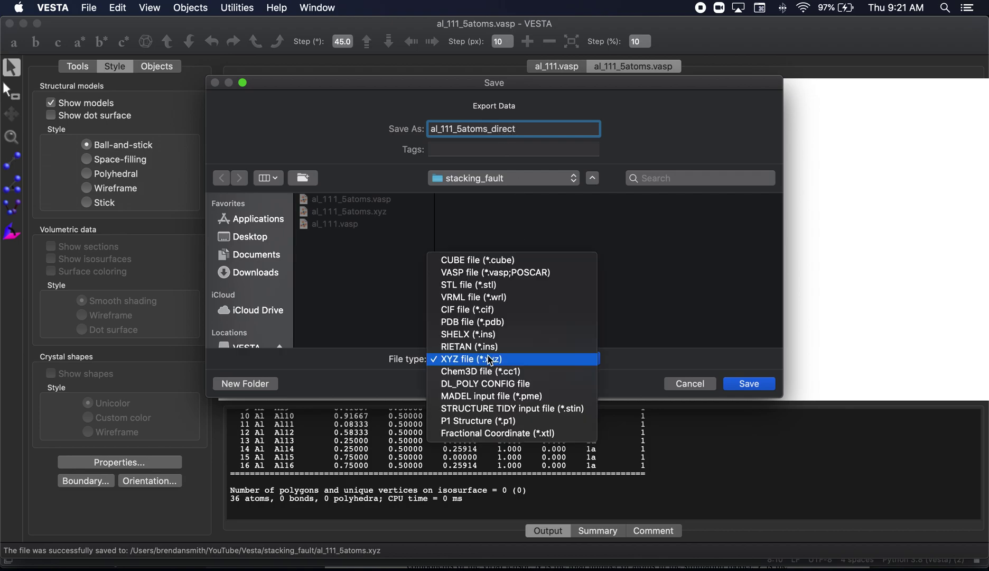
left_click(495, 272)
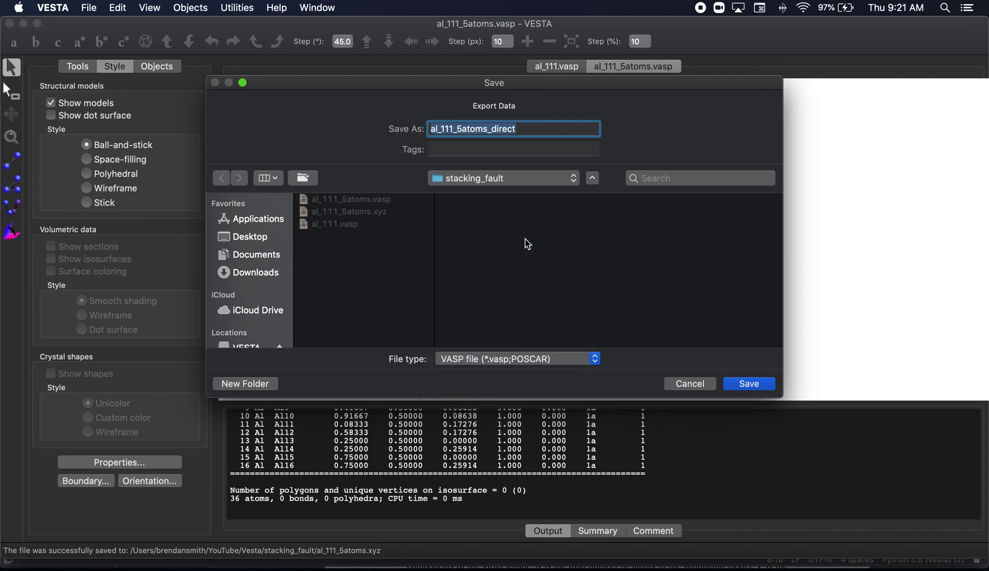
left_click(740, 384)
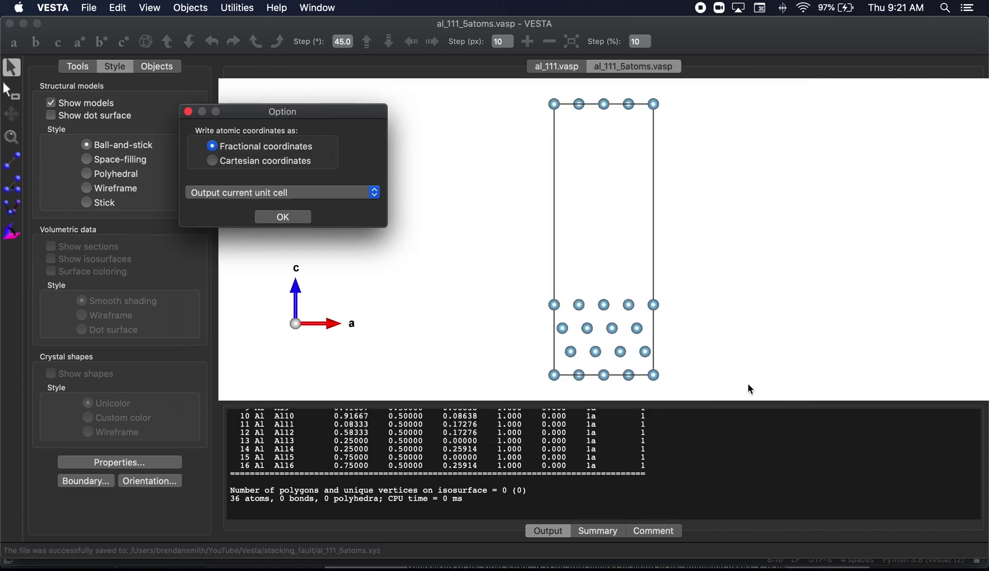
left_click(303, 221)
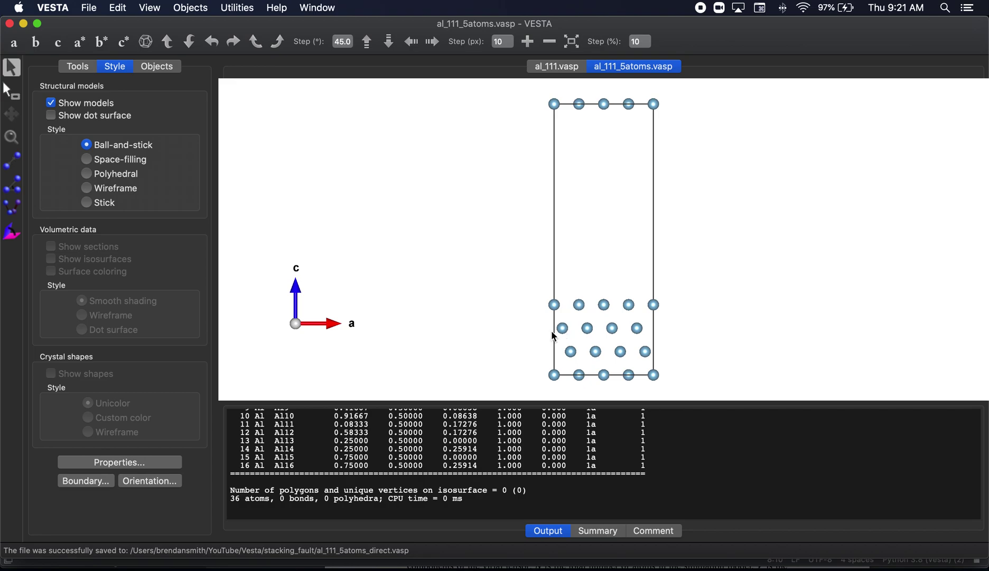
- Open al_111_5atoms_direct.vasp and gather the z = 0.259139419 rows together at the end of the list
left_click(311, 566)
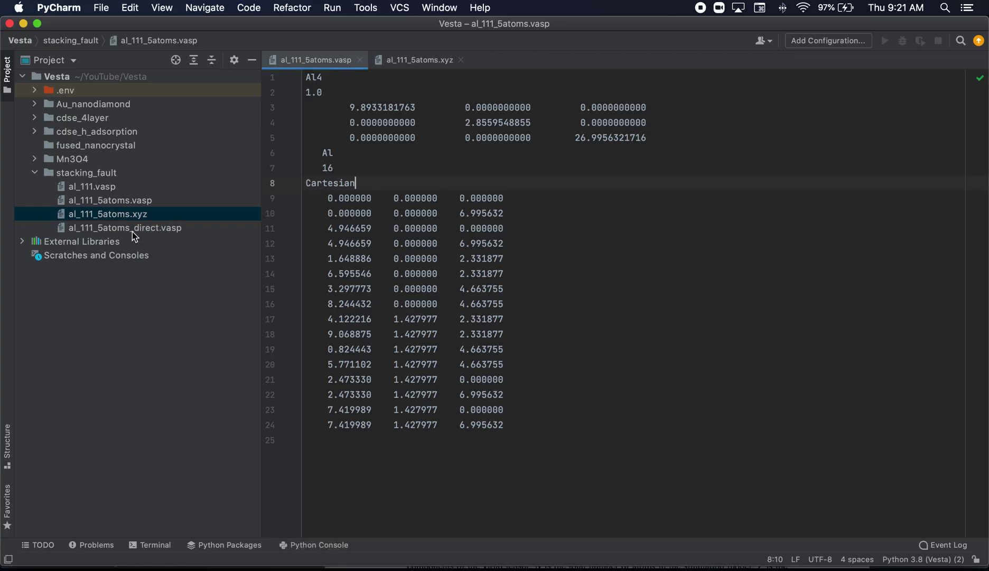
double_click(132, 231)
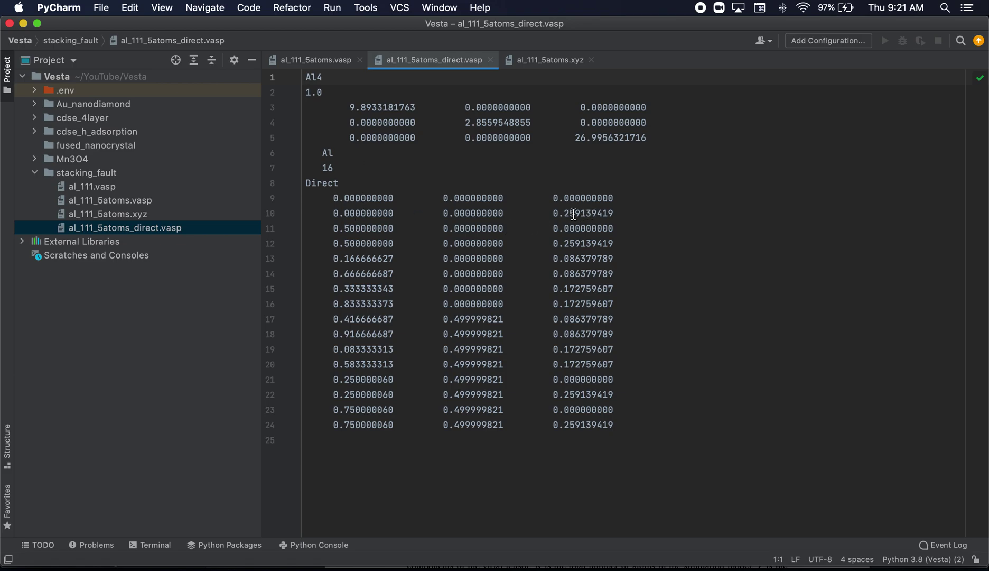
left_click(309, 212)
key("shift+Down")
key("super+c")
key("BackSpace")
key("Down")
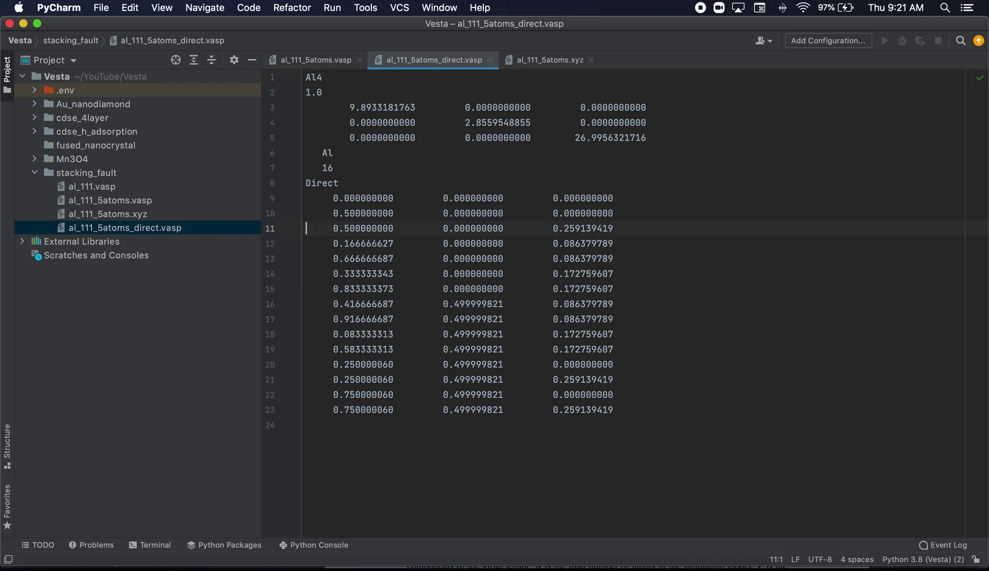
key("Down")
key("super+v")
key("Return")
key("Down")
key("Down")
key("Down")
key("Down")
key("Down")
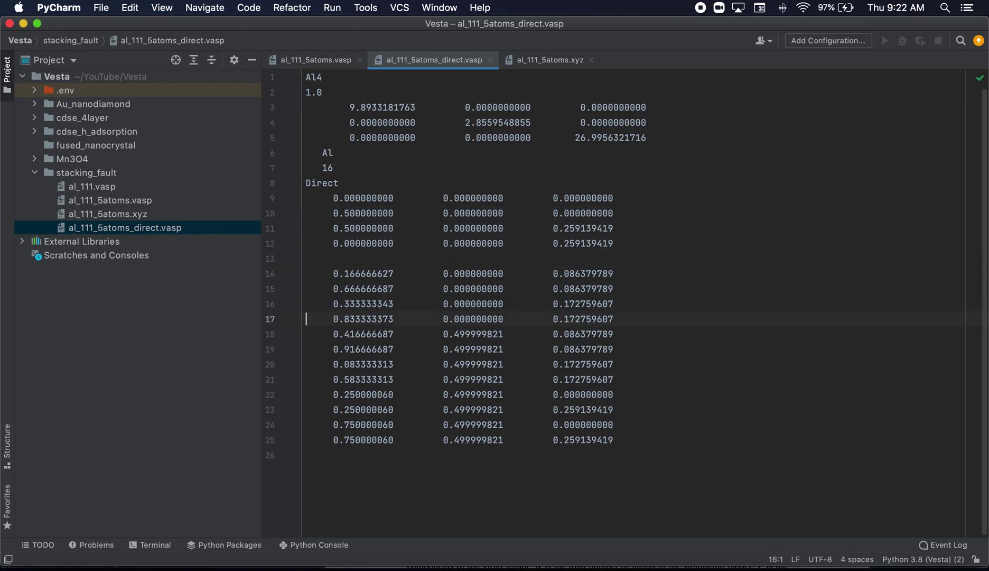
key("Down")
key("Down")
key("Down")
key("Down")
key("shift+Down")
key("super+x")
key("Down")
key("Down")
key("super+v")
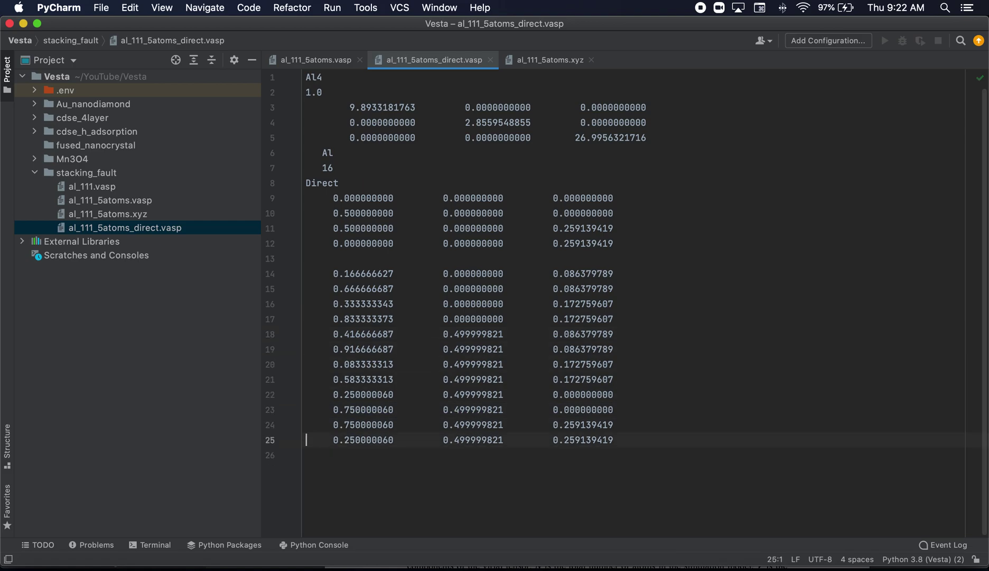
key("Up")
key("Up")
key("Up")
key("Up")
key("Up")
key("Up")
key("Up")
key("Up")
key("Up")
key("Up")
key("Up")
key("Up")
key("Up")
key("Up")
key("shift+Down")
key("shift+Down")
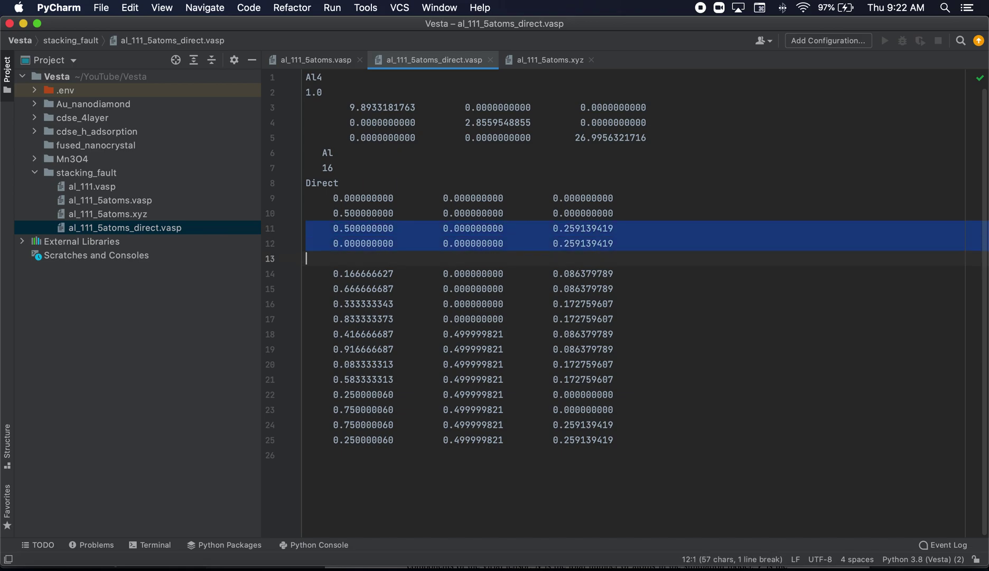
key("super+x")
key("Down")
key("Down")
key("Down")
key("Down")
key("Down")
key("Down")
key("Down")
key("Down")
key("Down")
key("Down")
key("Down")
key("Down")
key("Down")
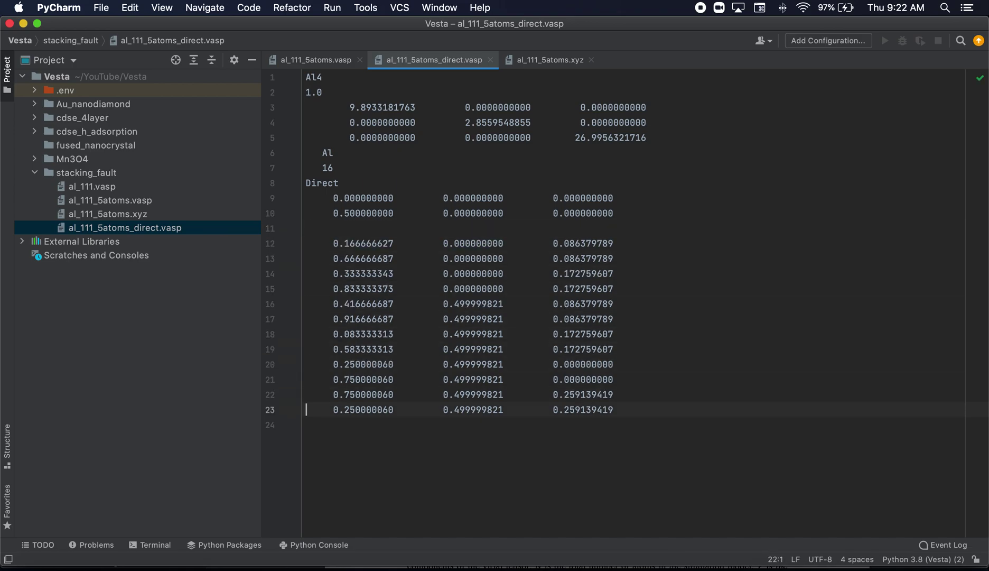
key("super+v")
key("Up")
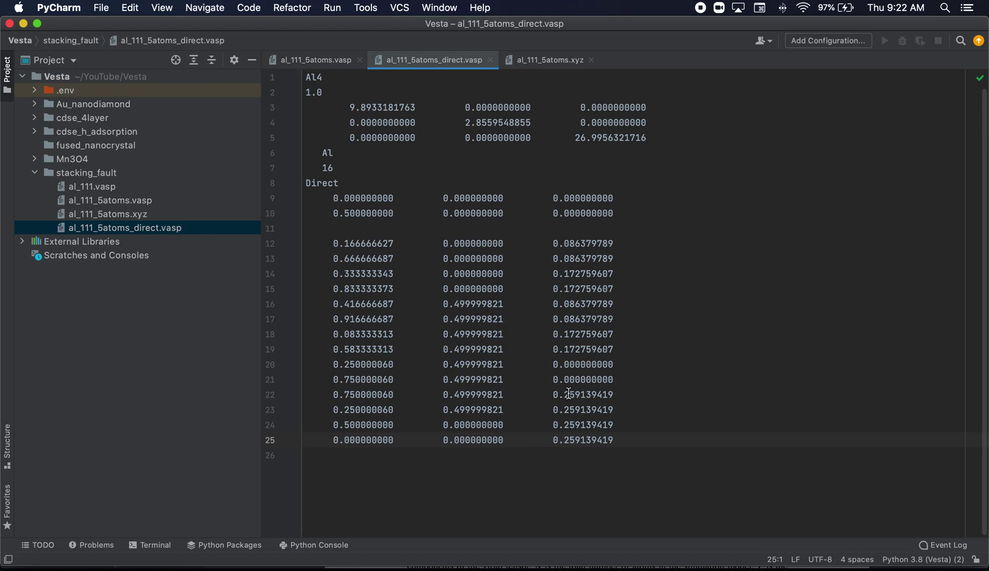
- After comparing with VESTA, move the 0.333333343 and 0.833333373 rows below the 0.583333313 row
left_click(607, 566)
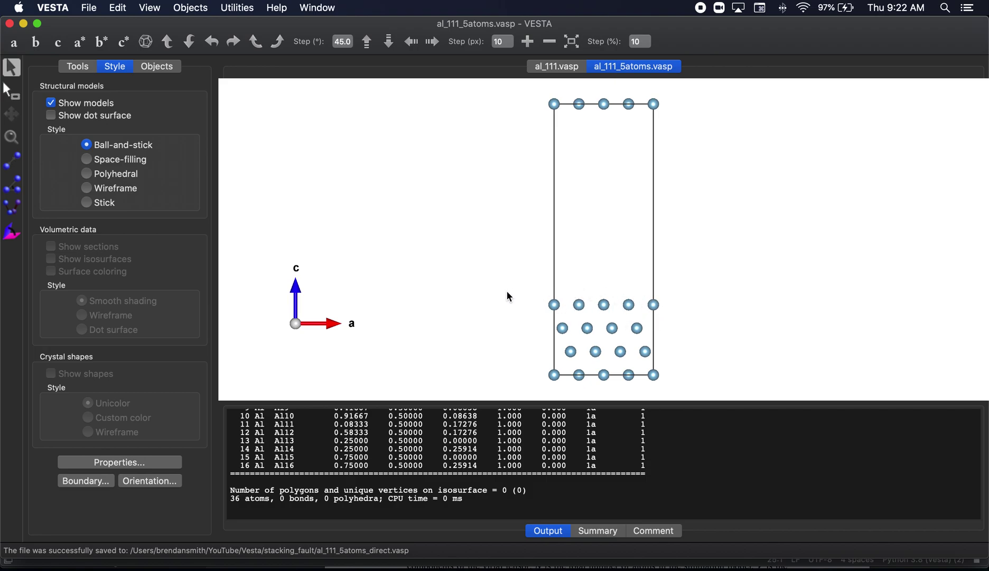
key("super+Tab")
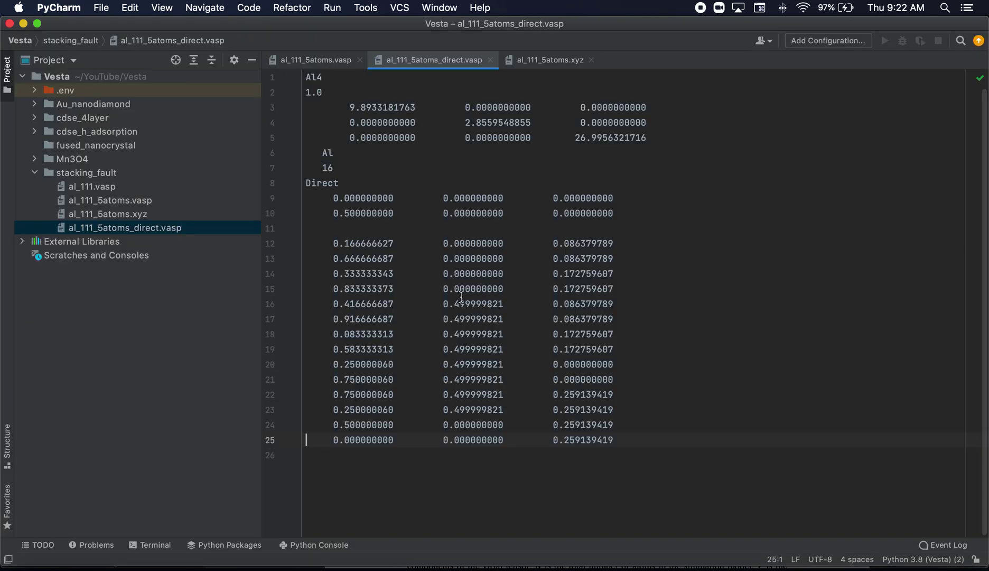
left_click(307, 273)
key("shift+Down")
key("shift+Down")
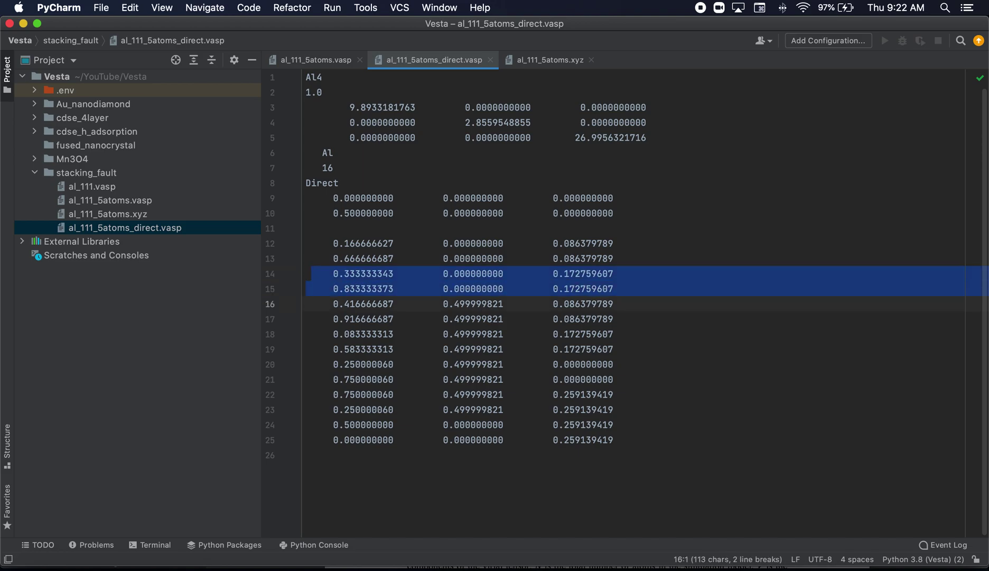
left_click(614, 273)
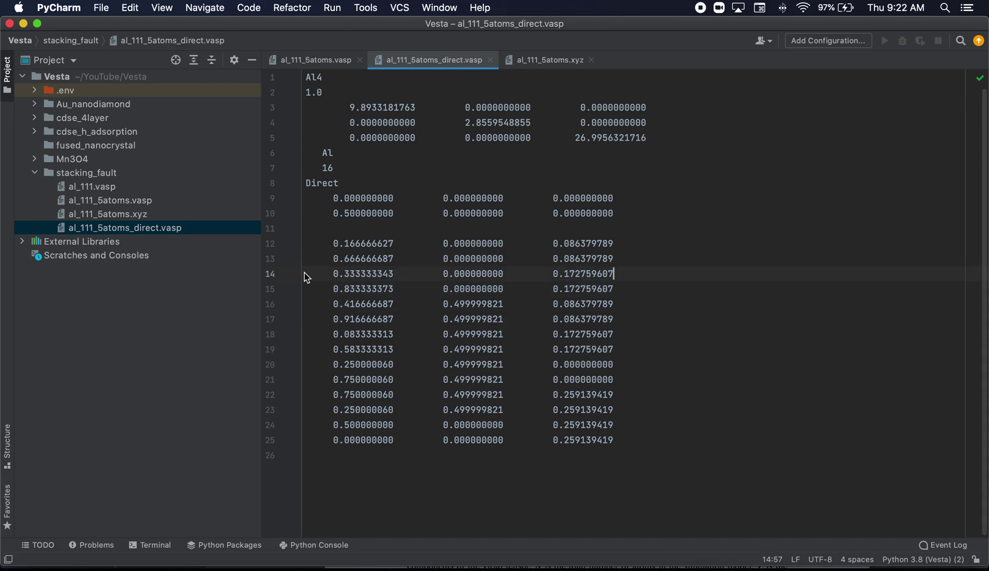
left_click(306, 273)
key("shift+Down")
key("shift+Down")
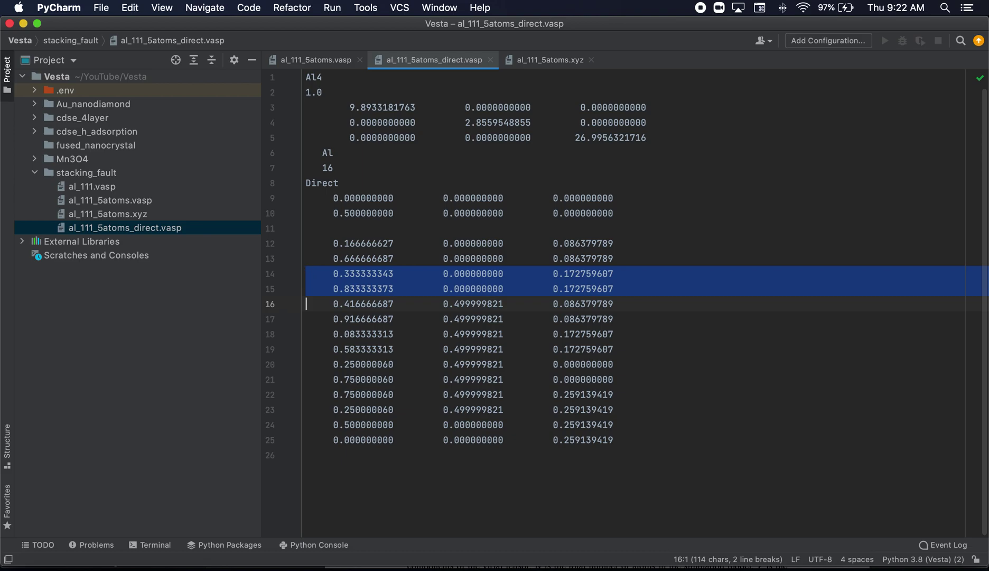
key("cmd+x")
key("Down")
key("Down")
key("Down")
key("Down")
key("Return")
key("Up")
key("cmd+v")
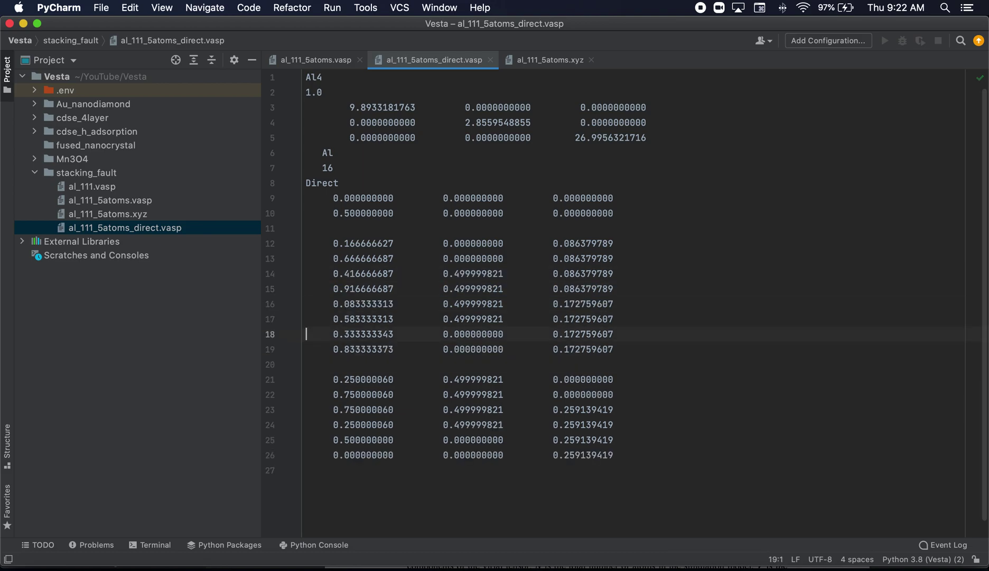
- Move the z = 0.172759607 rows, then the z = 0.086379789 rows, to the file end and remove blank lines
key("Up")
key("Up")
key("shift+Down")
key("shift+Down")
key("shift+Down")
key("shift+Down")
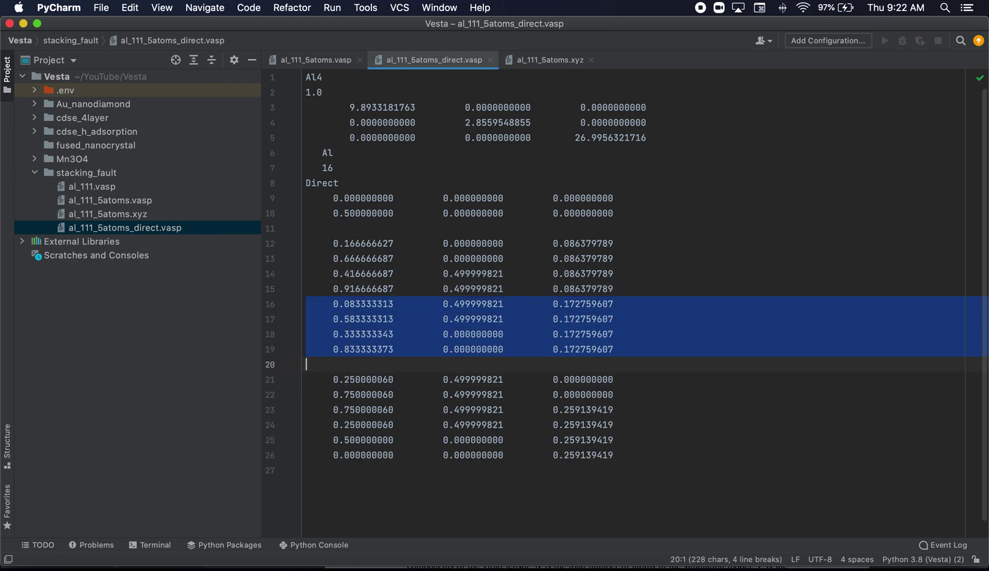
key("super+x")
key("Down")
key("Down")
key("Down")
key("Down")
key("Down")
key("Down")
key("Down")
key("super+v")
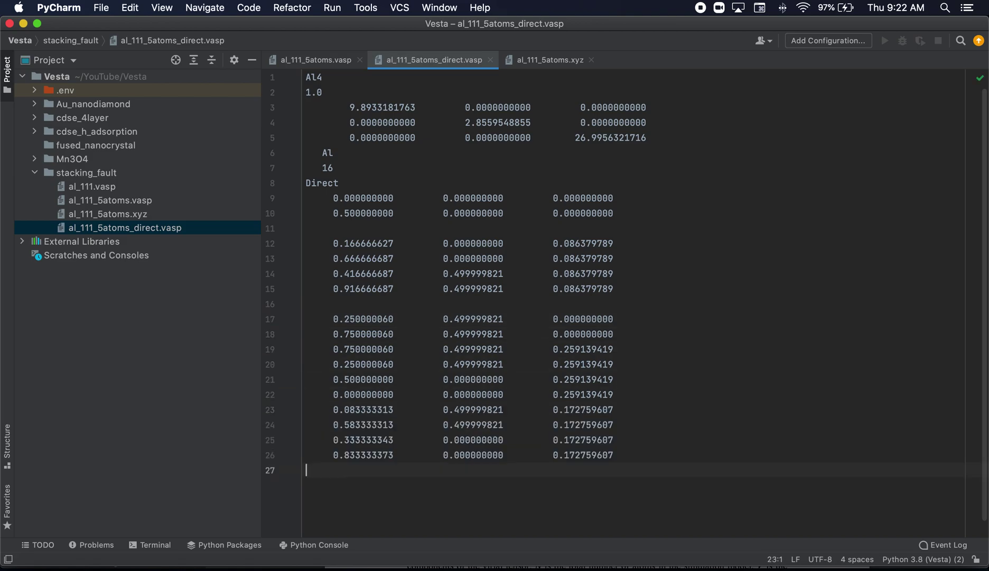
key("Up")
key("Up")
key("Up")
key("Up")
key("Up")
key("Up")
key("Up")
key("Up")
key("Up")
key("Up")
key("Up")
key("Up")
key("Up")
key("Up")
key("Up")
key("shift+Down")
key("shift+Down")
key("shift+Down")
key("shift+Down")
key("super+x")
key("Up")
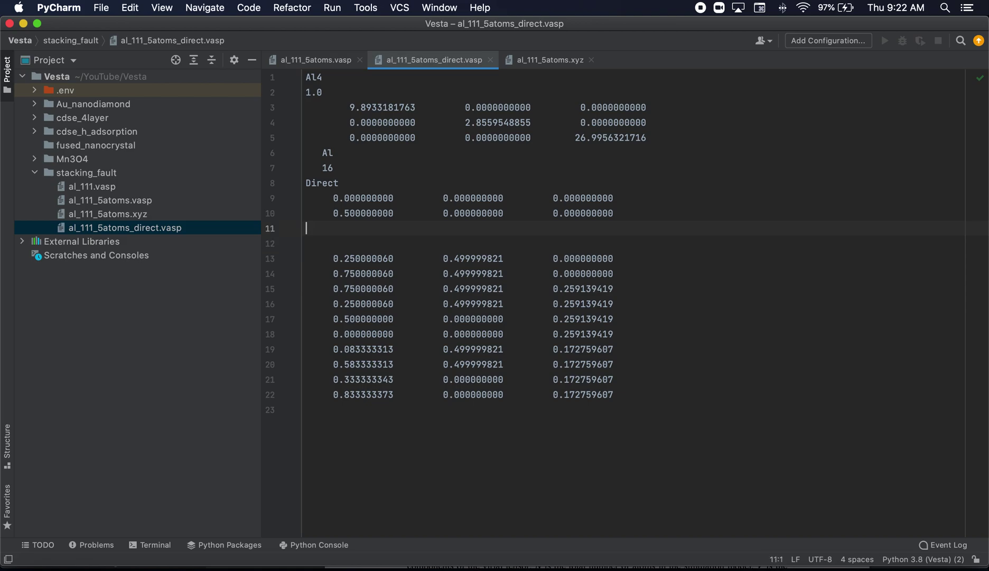
key("shift+Down")
key("shift+Down")
key("super+x")
key("Down")
key("Down")
key("Down")
key("Down")
key("Down")
key("Down")
key("Down")
key("Down")
key("Down")
key("Down")
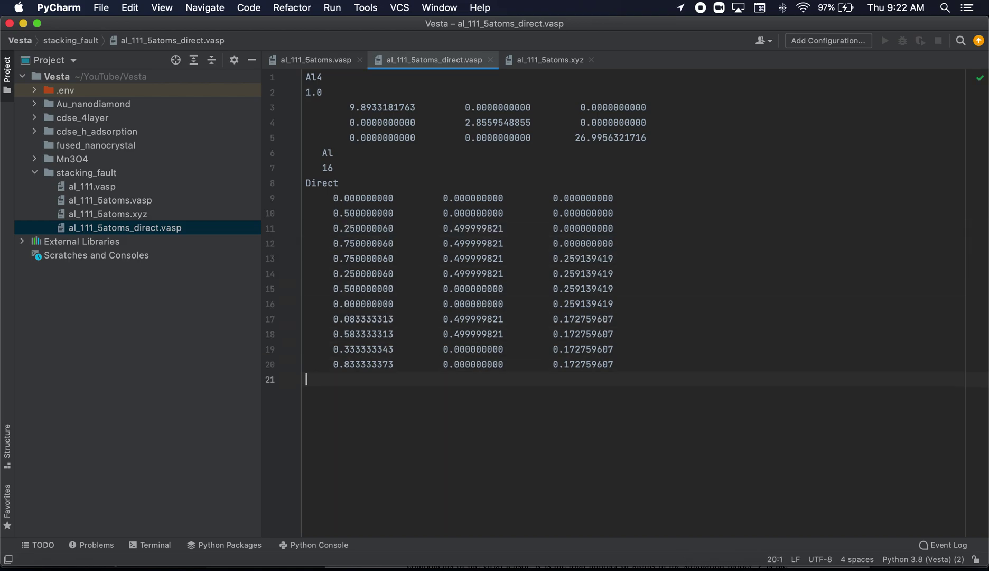
key("super+v")
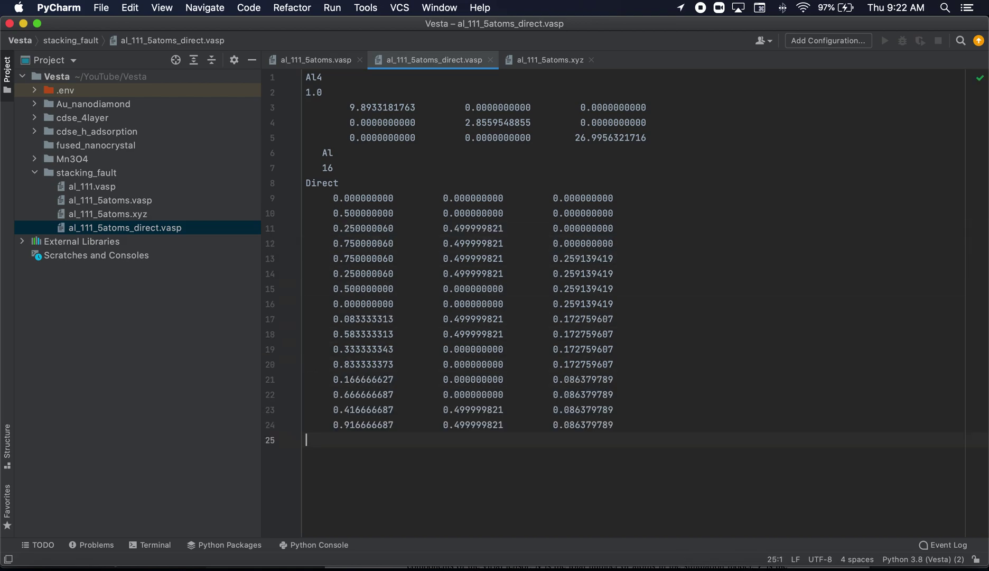
- Delete the trailing empty line and set the x values on lines 17–18 to 0.166666627 and 0.666666687
key("BackSpace")
left_click_drag(393, 380, 333, 378)
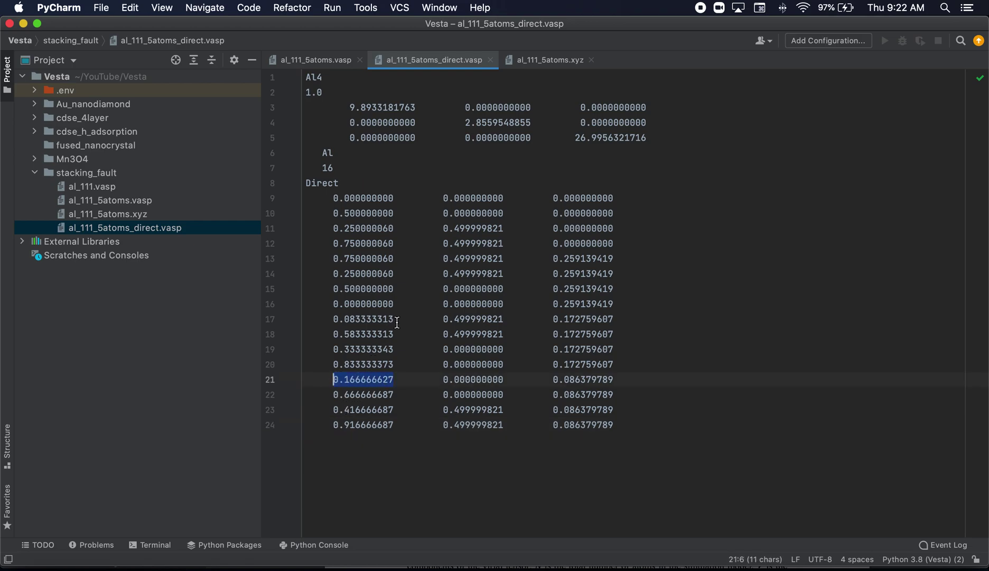
left_click_drag(396, 319, 333, 319)
key("super+v")
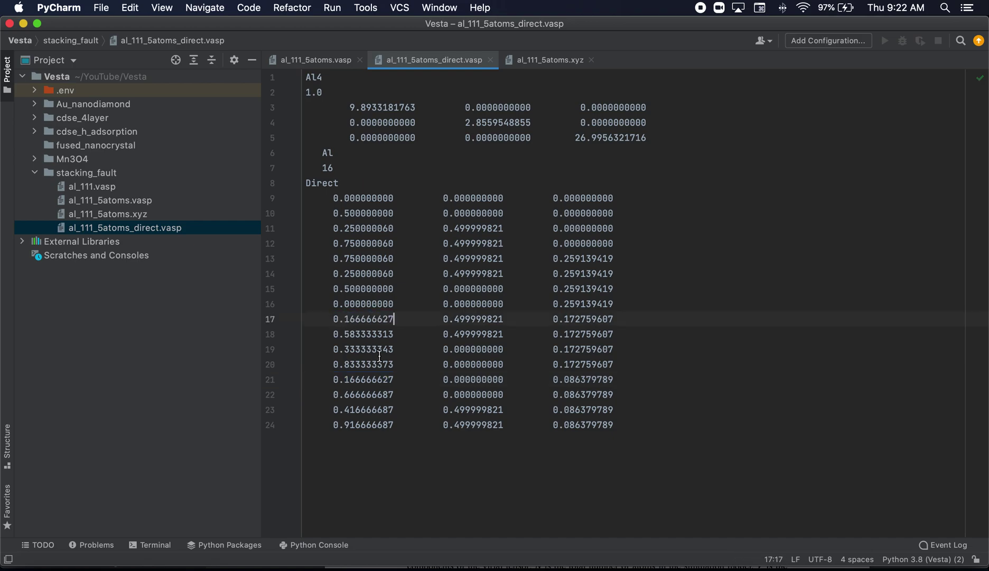
left_click_drag(394, 394, 332, 393)
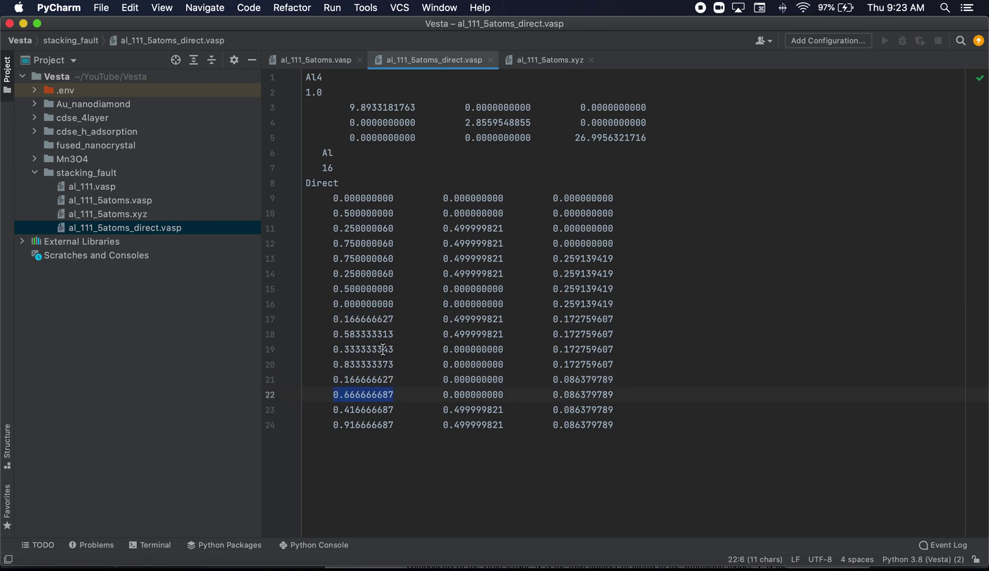
key("super+c")
left_click_drag(395, 334, 332, 334)
key("super+v")
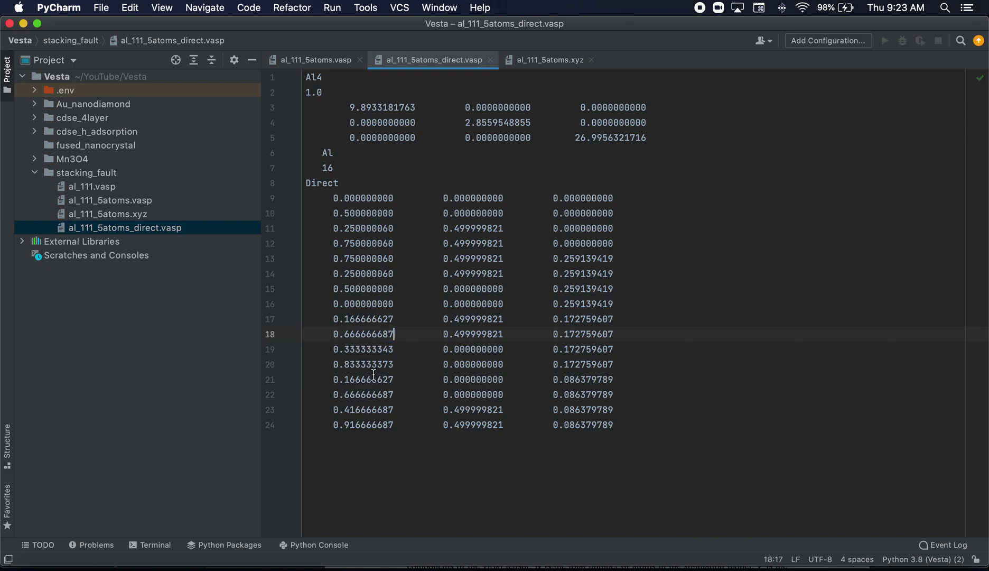
- Set the x values on lines 19–20 to 0.416666687 and 0.916666687, copied from lines 23–24
left_click_drag(394, 410, 332, 409)
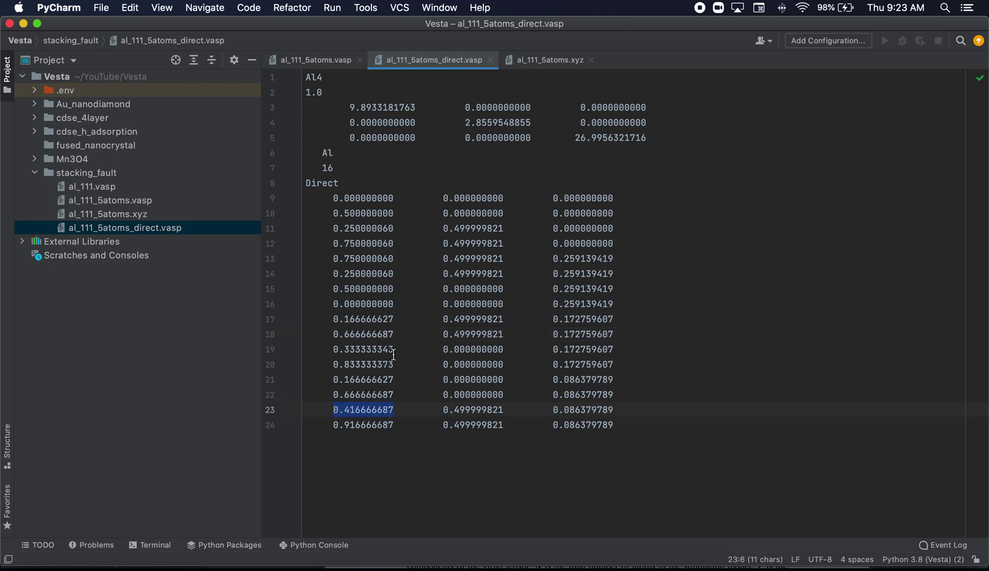
key("super+c")
left_click_drag(395, 348, 332, 349)
key("super+v")
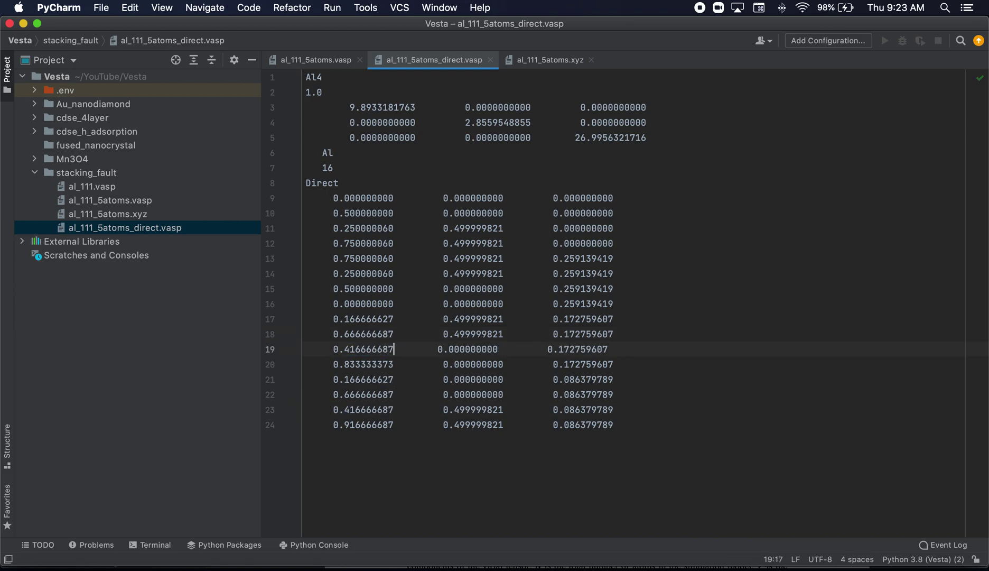
left_click_drag(396, 425, 332, 425)
key("super+c")
left_click_drag(396, 364, 331, 364)
key("super+v")
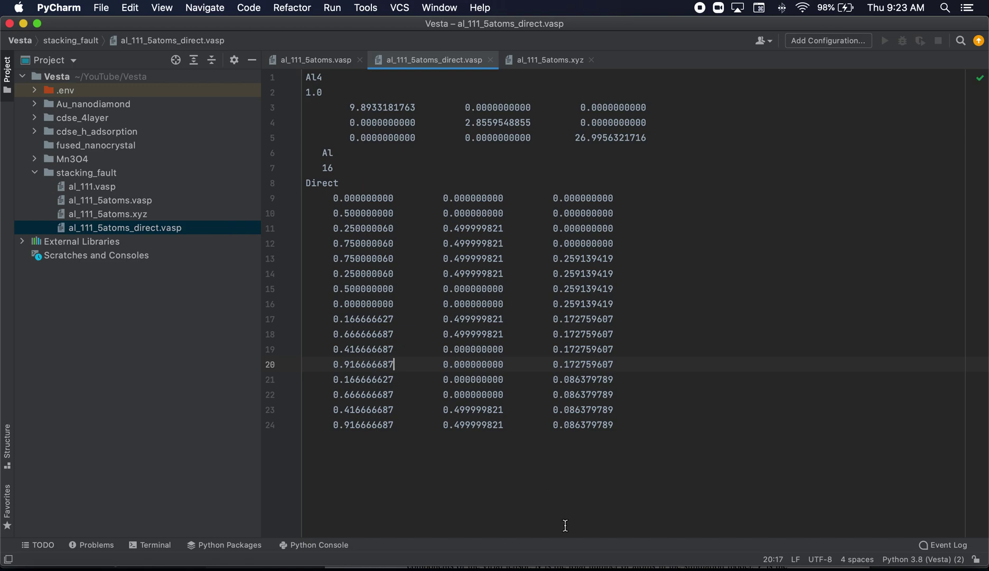
- Reload the edited al_111_5atoms_direct.vasp in VESTA
left_click(608, 564)
key("super+o")
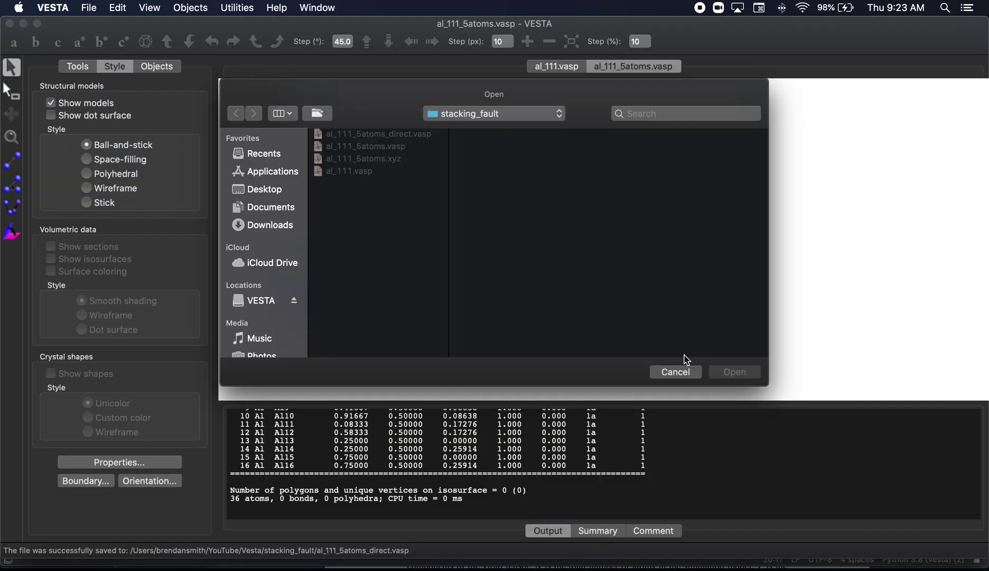
double_click(422, 138)
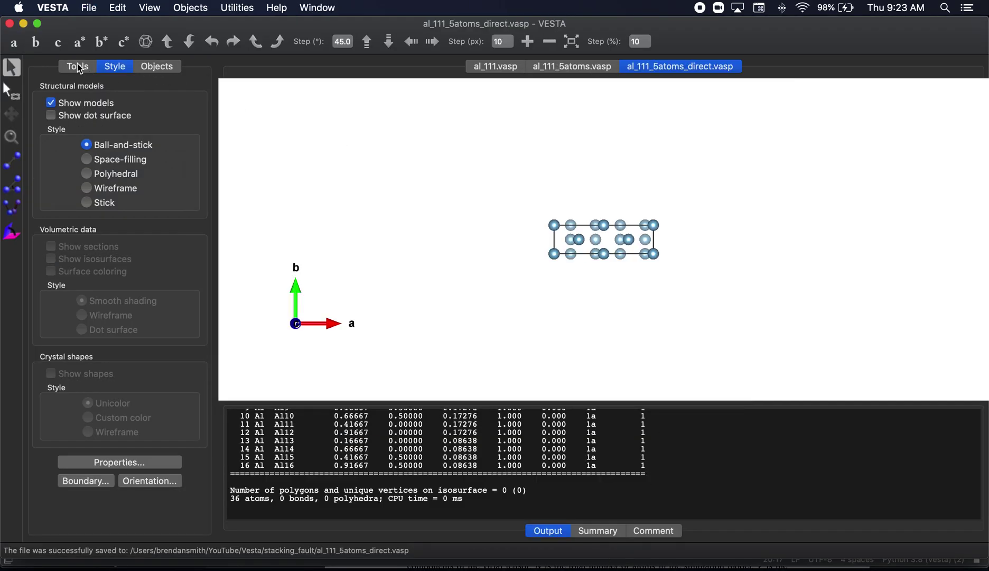
- View the slab along b, rotated twice by 45°, and show corner atom Al1's coordinates
left_click(15, 43)
left_click(234, 42)
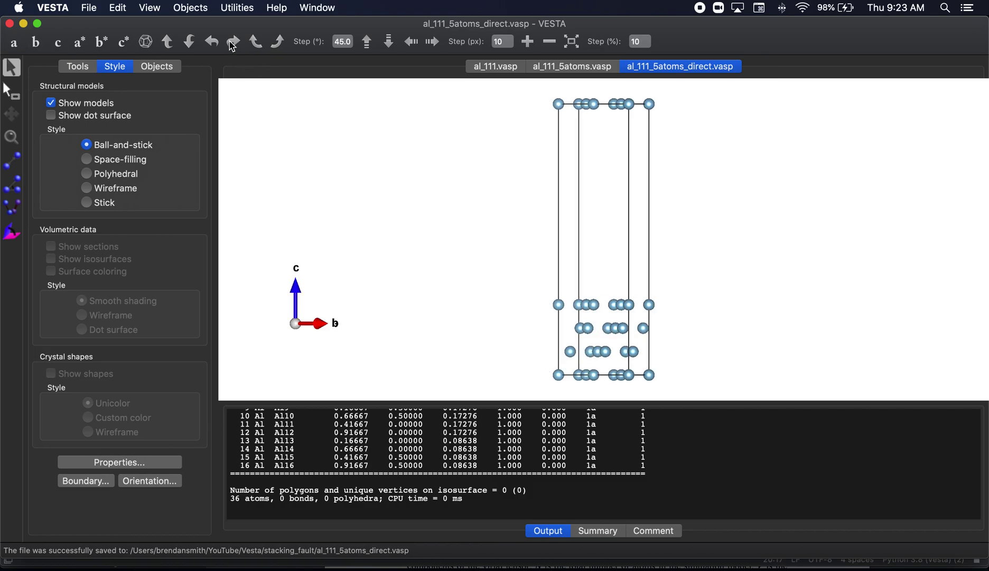
left_click(234, 42)
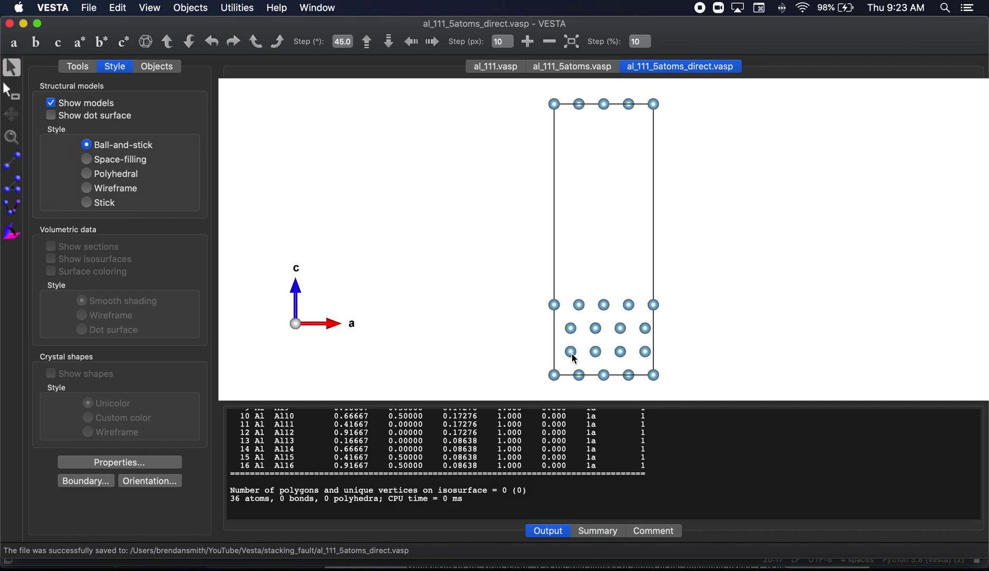
left_click(554, 375)
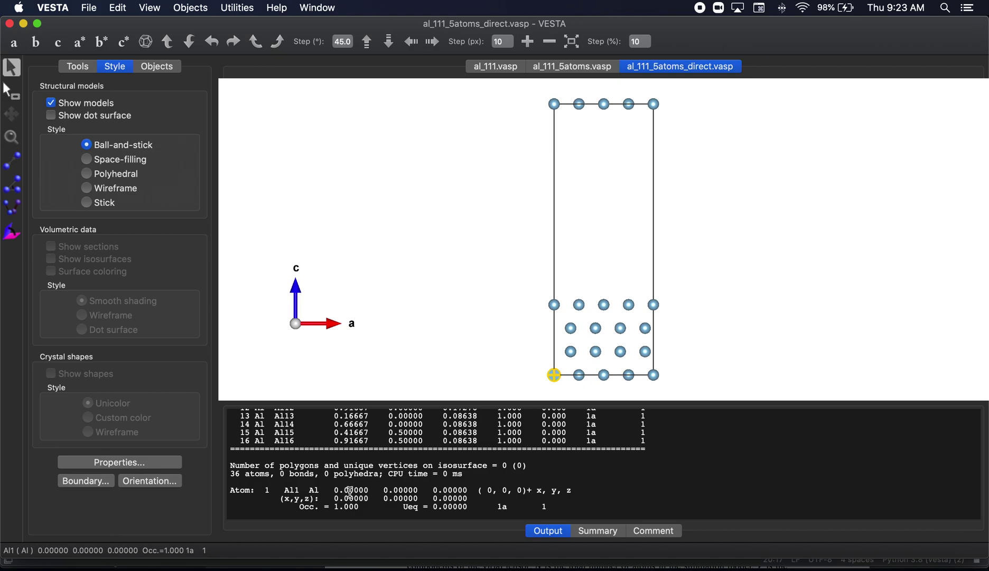
- Read atom Al13's coordinates (fractional 0.16667, 0, 0.08638) in the Output panel
left_click(570, 351)
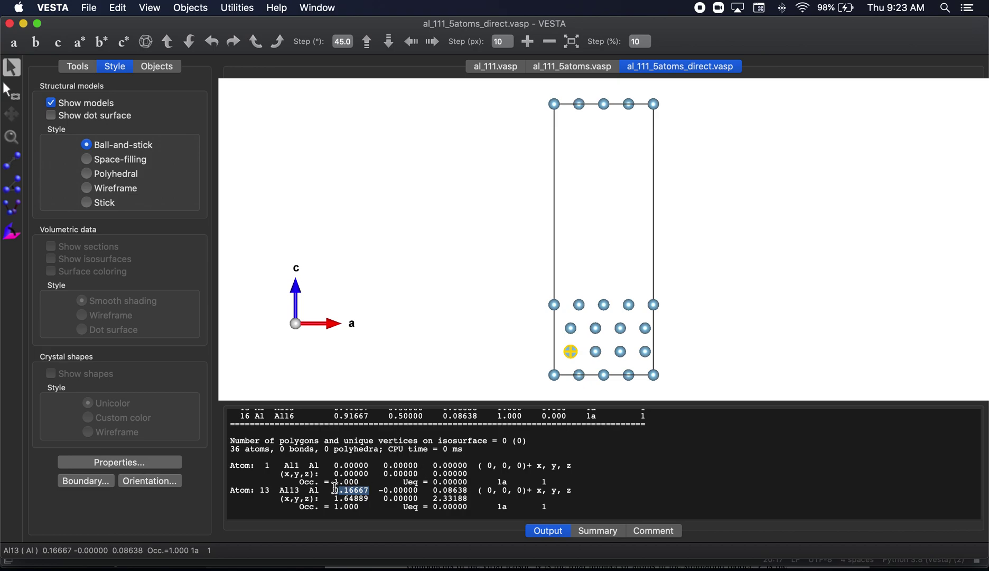
left_click(465, 385)
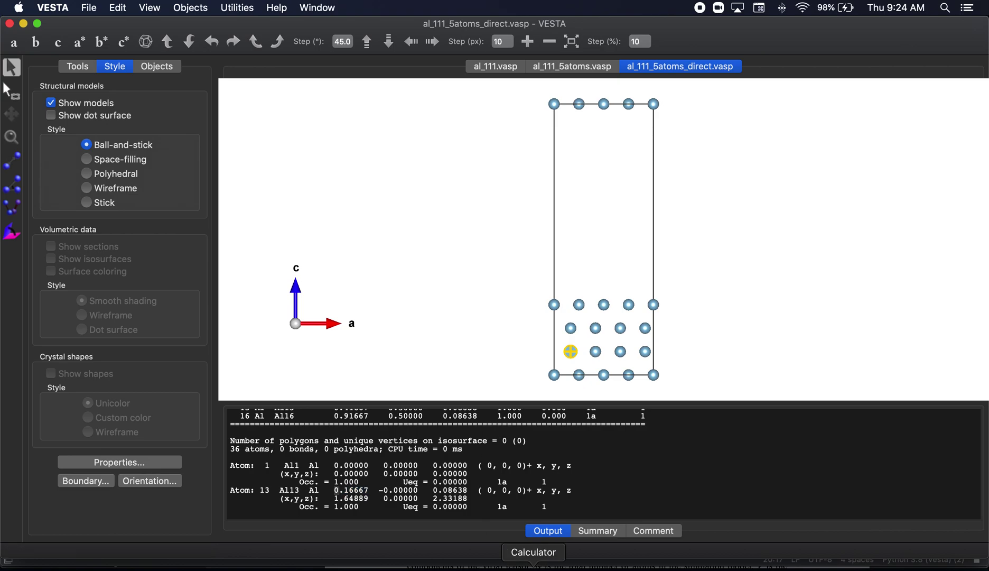
- Compute 0.16667/2 = 0.083335 in Calculator, then go back to the coordinate file in PyCharm
left_click(532, 566)
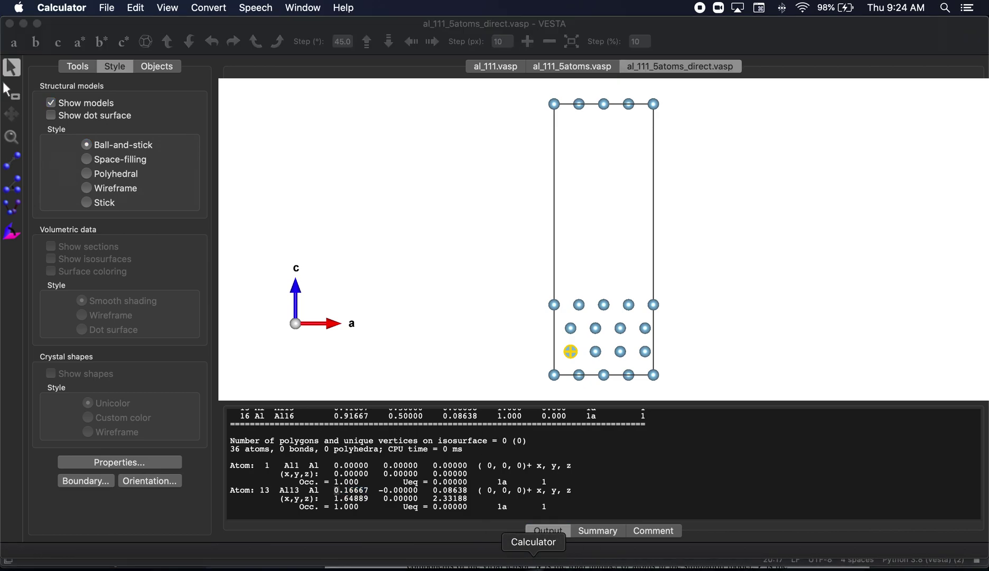
type("0.1")
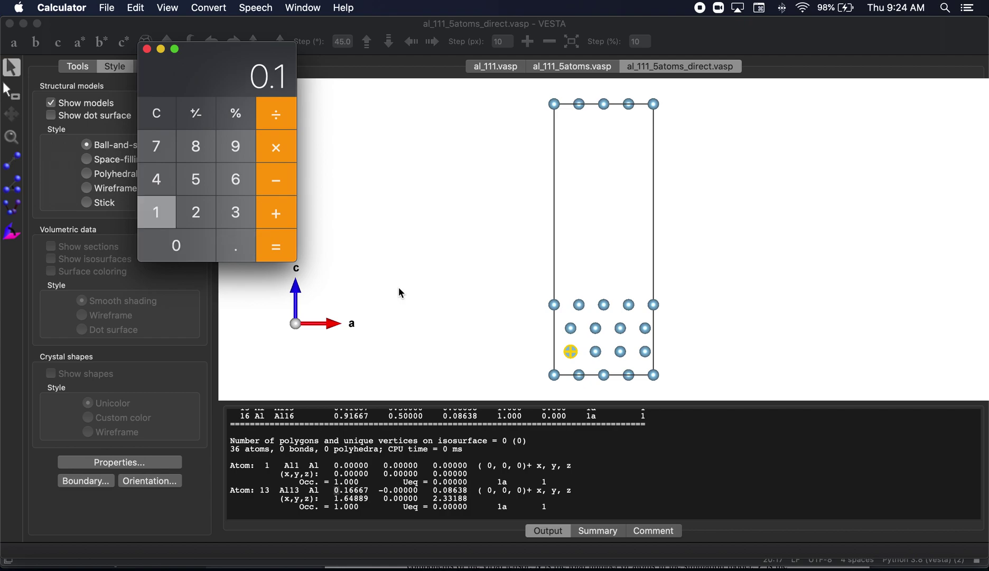
type("66")
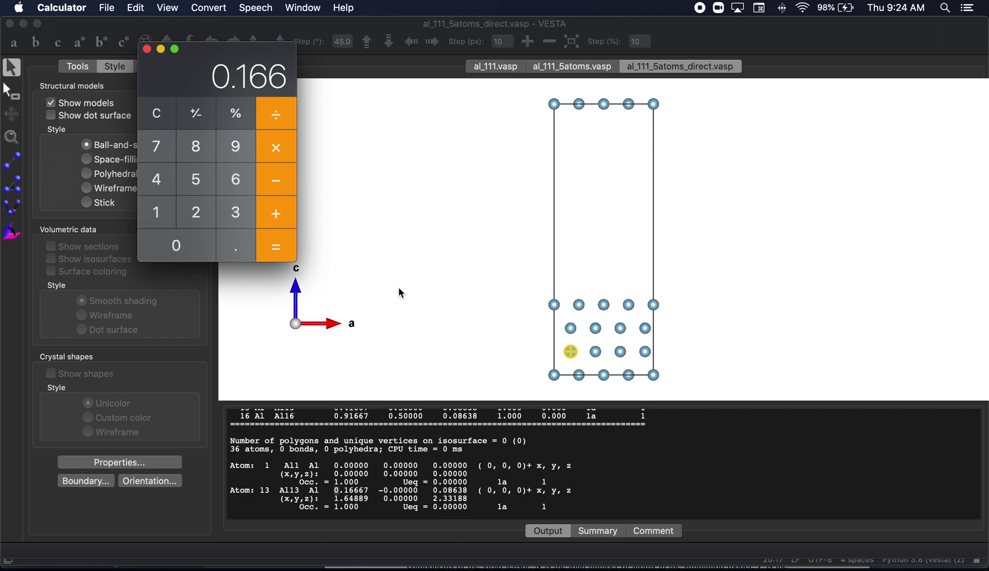
type("67/2=")
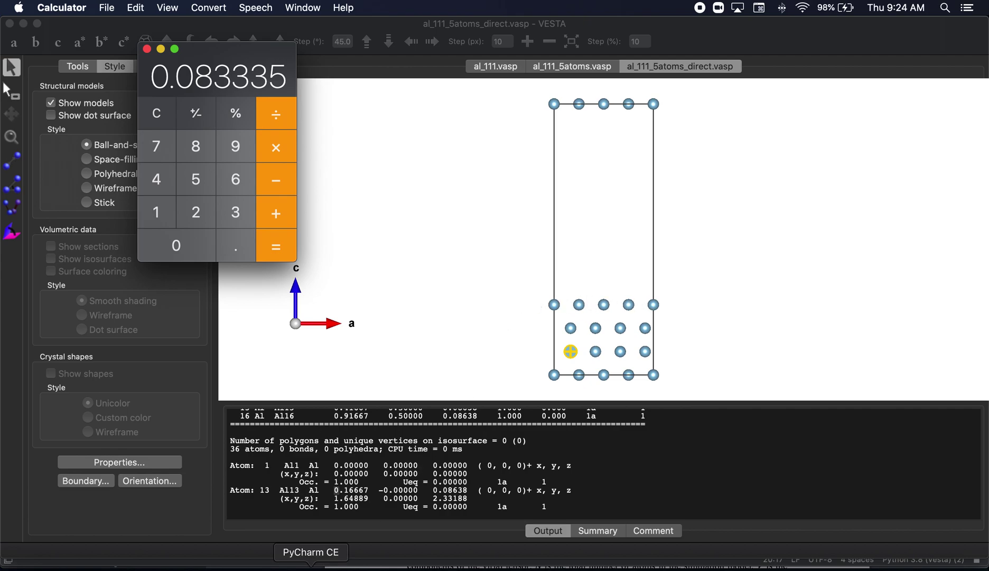
left_click(311, 567)
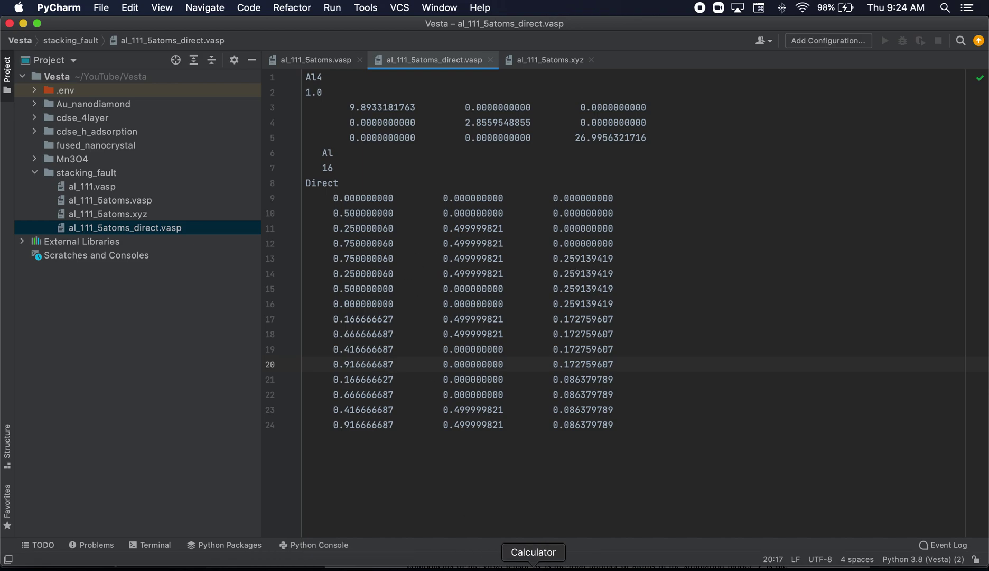
- Compute 0.75 + 0.083335 = 0.833335 and paste it as line 13's x value
left_click(533, 565)
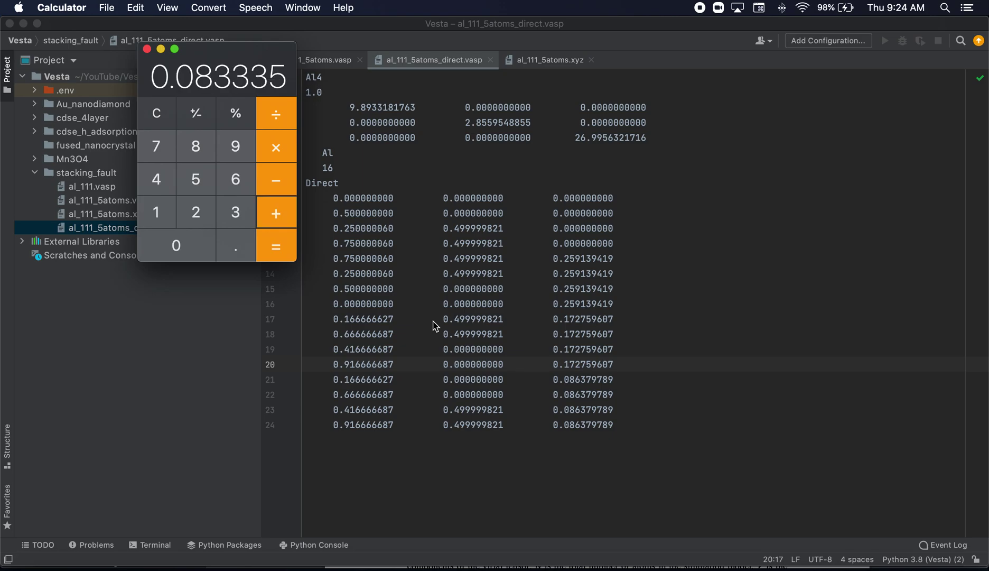
type("0.75")
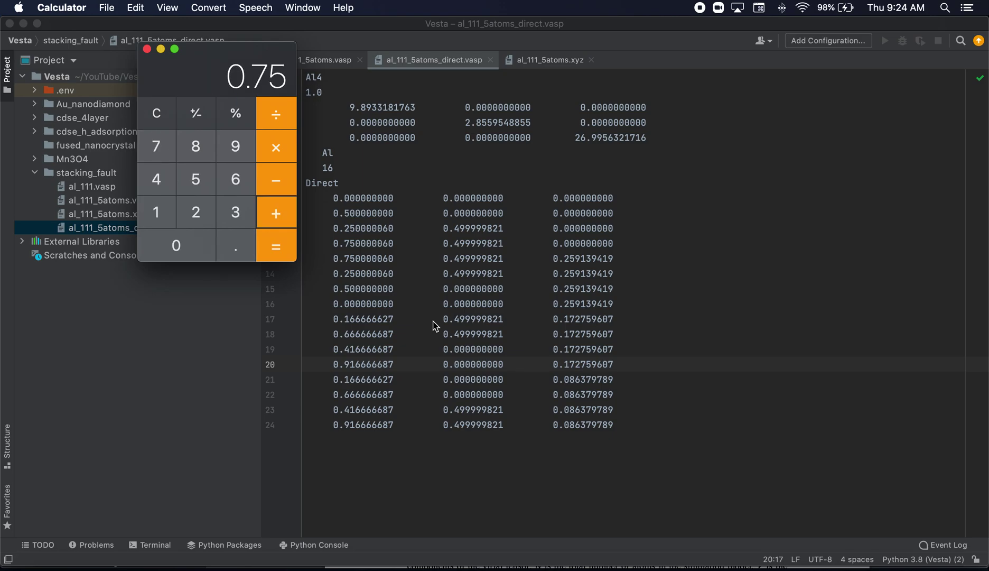
key("Return")
left_click(395, 275)
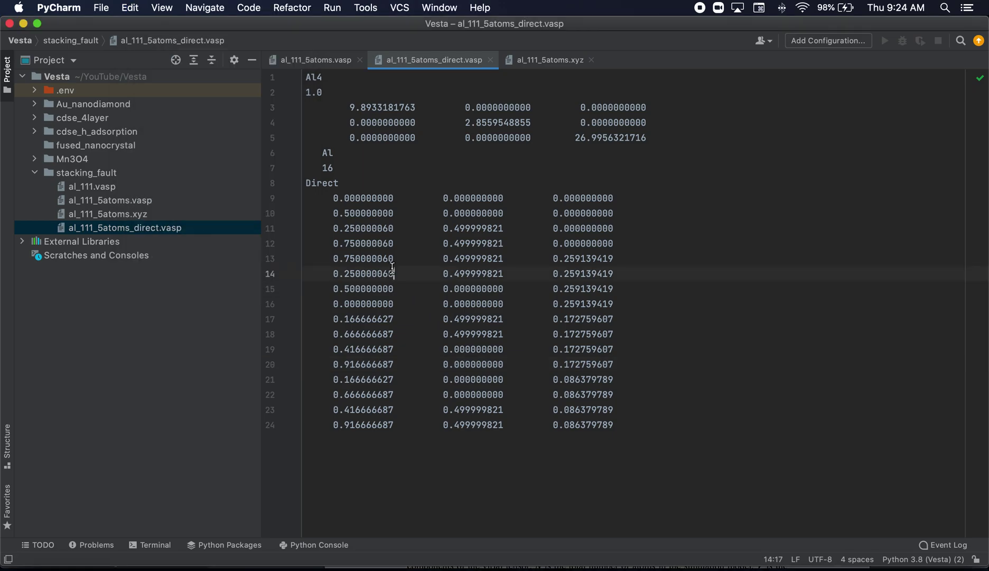
left_click(393, 258)
double_click(393, 257)
key("super+v")
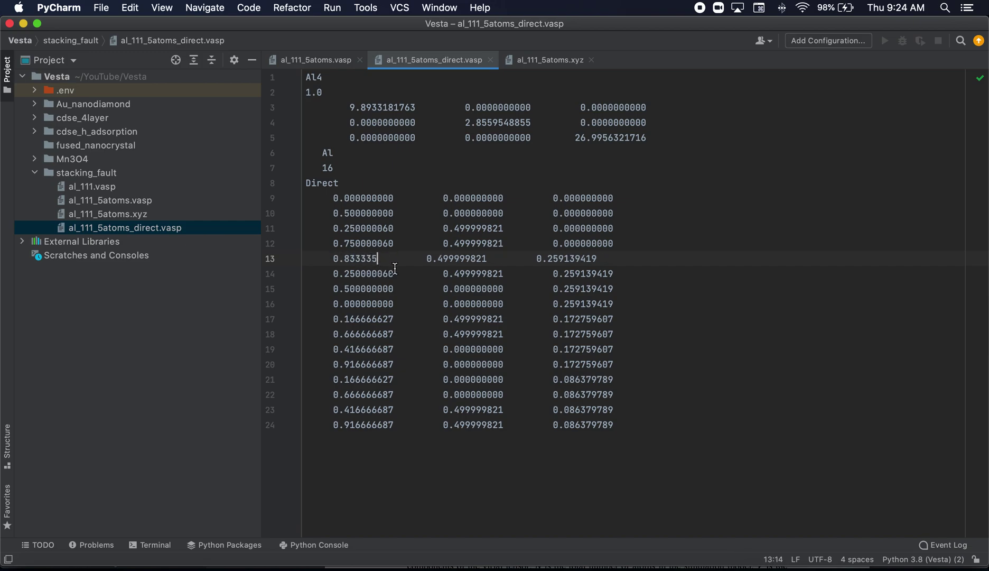
- Copy line 14's x value 0.25000006 into Calculator and halve 0.16667 again
left_click_drag(396, 273, 334, 273)
key("super+c")
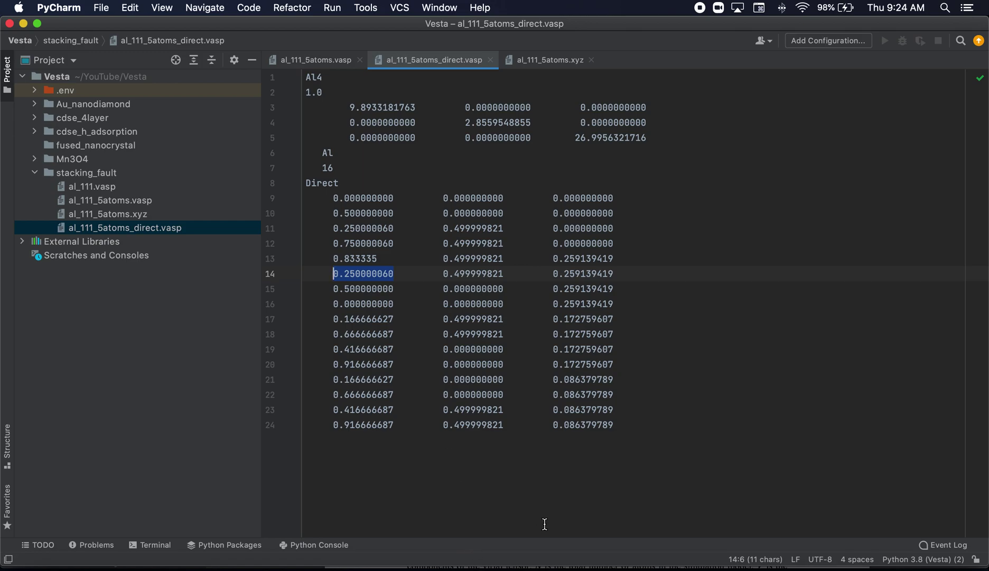
left_click(531, 565)
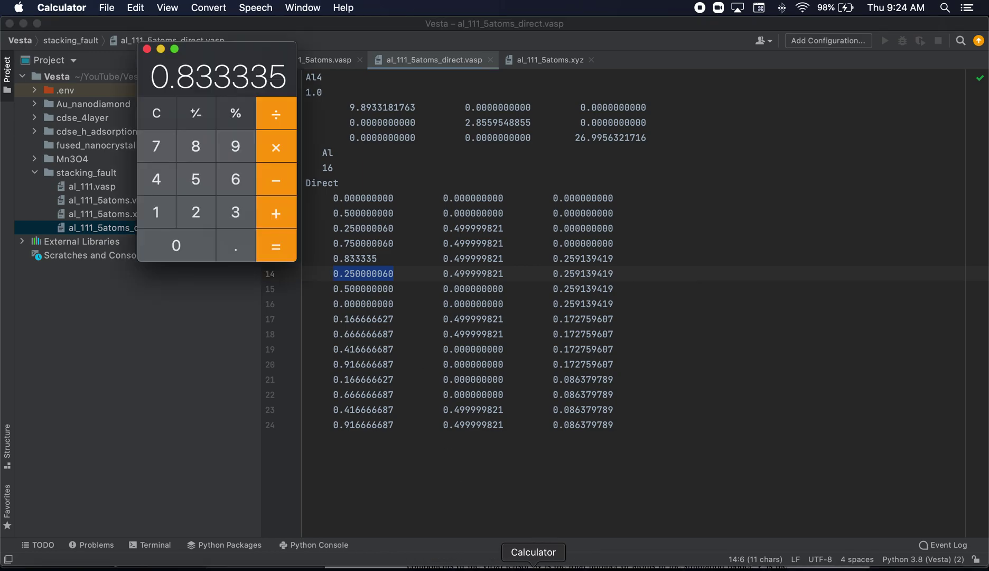
left_click(159, 119)
key("super+v")
left_click(275, 211)
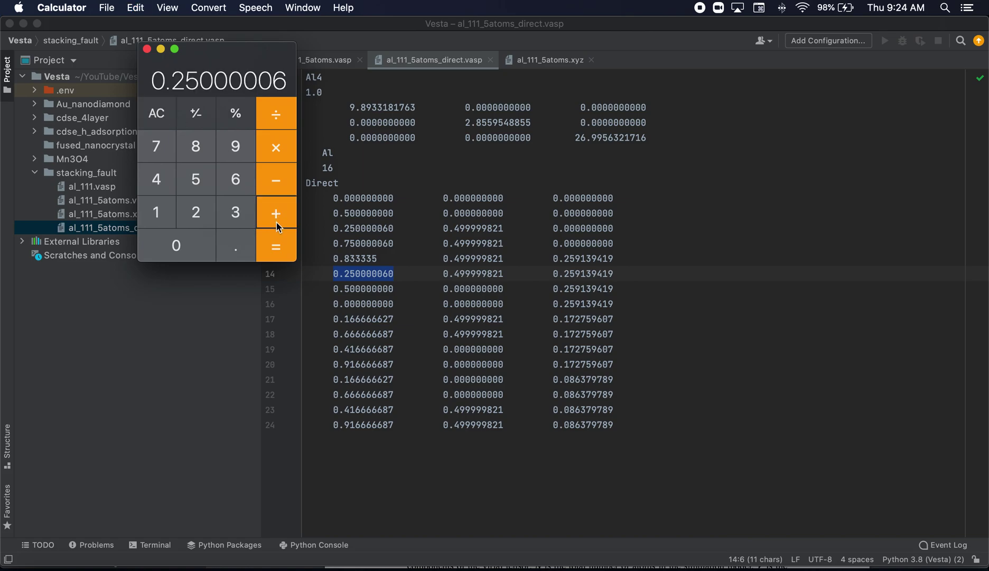
left_click(163, 118)
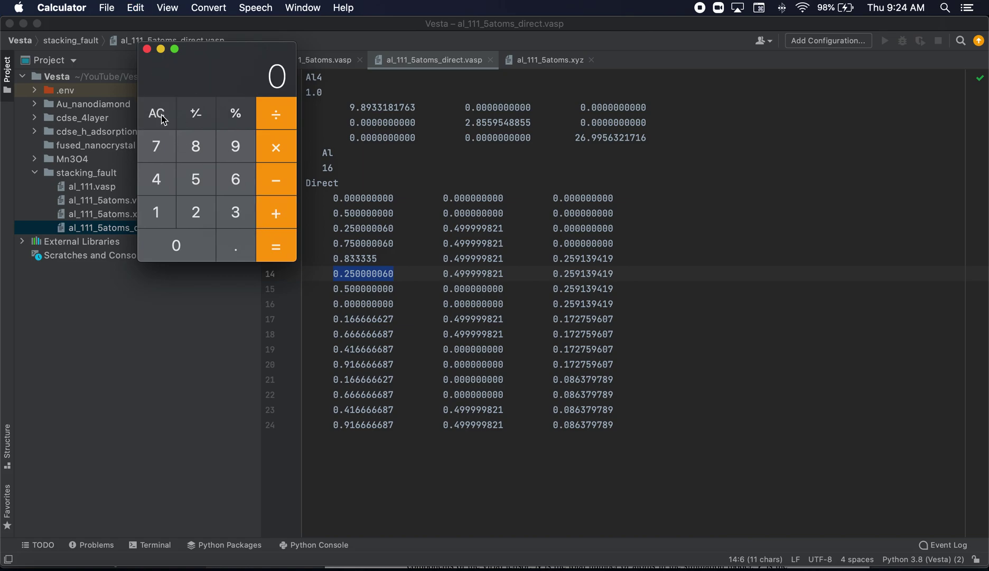
type("0.16667")
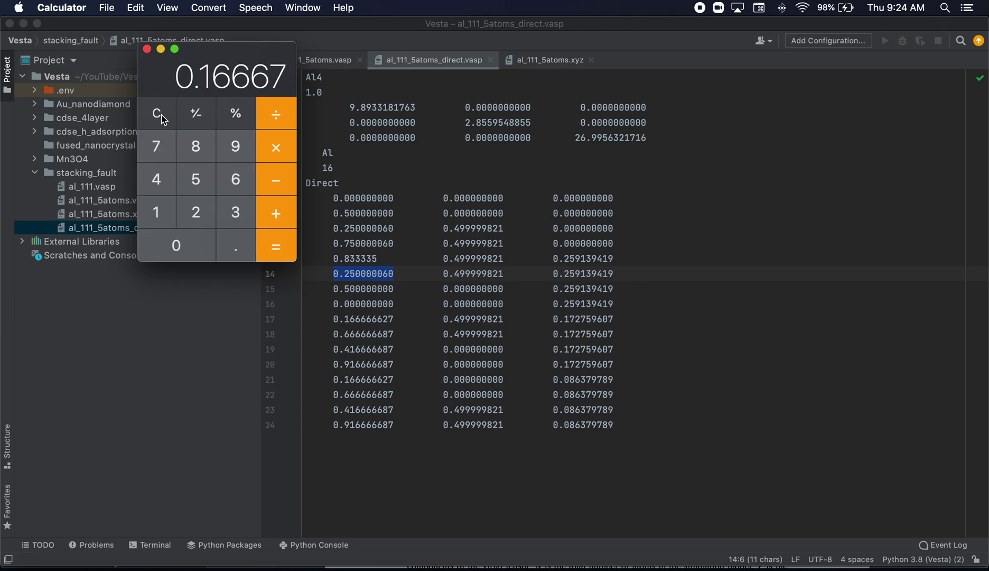
type("/2")
key("Return")
- Add 0.083335 to 0.25000006 and replace line 14's x value with 0.33333506
type("+")
key("super+v")
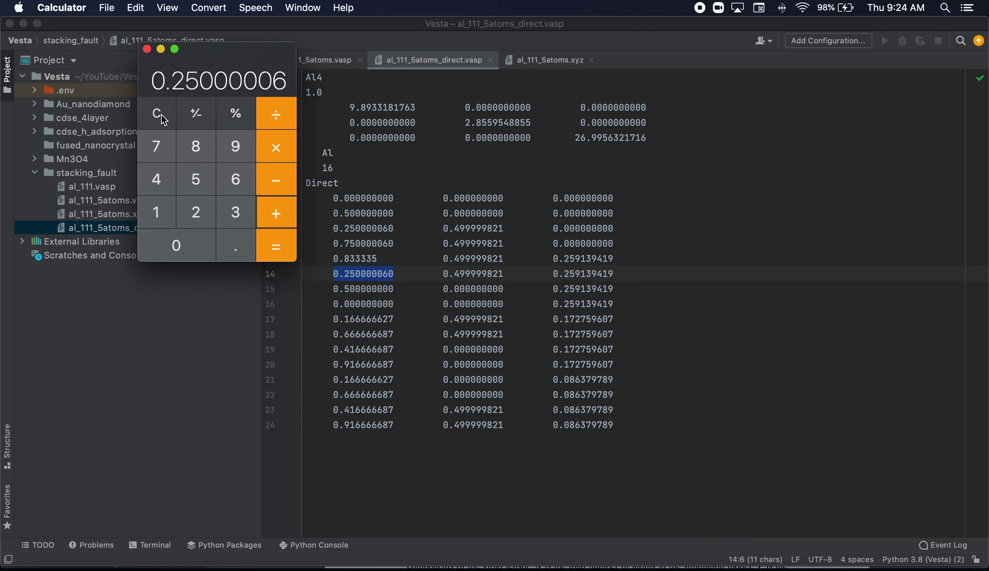
key("Return")
key("super+c")
left_click(368, 237)
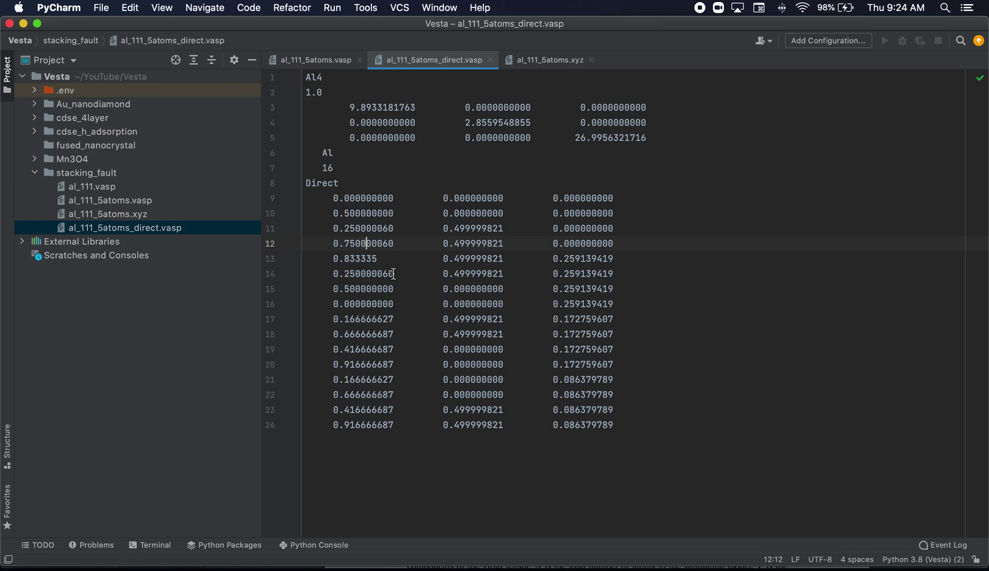
left_click_drag(391, 273, 334, 273)
key("super+v")
- Compute 0.16666/2 + 0.5 = 0.583335 and paste it over line 15's 0.500000000
left_click(534, 562)
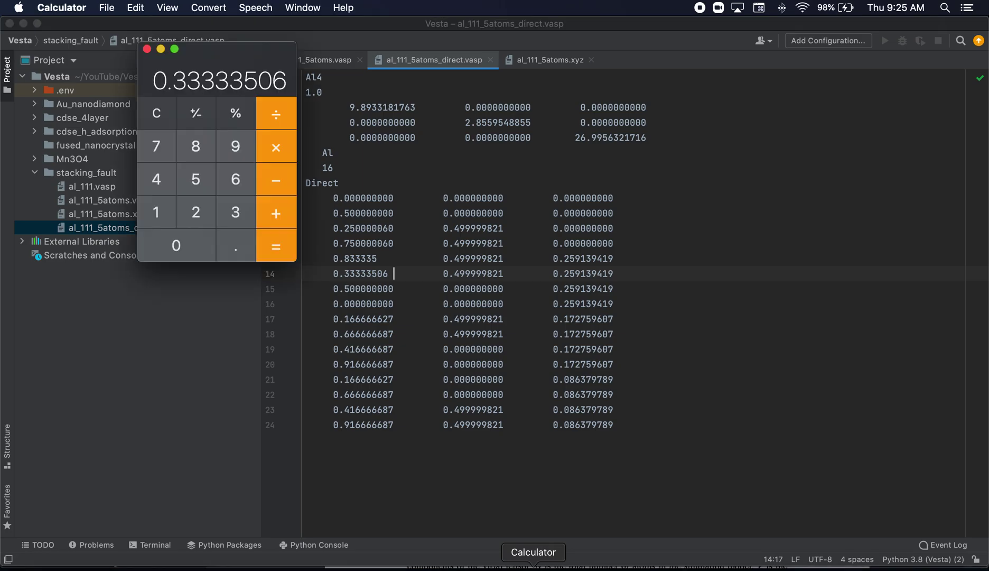
left_click(157, 109)
type(".16666/")
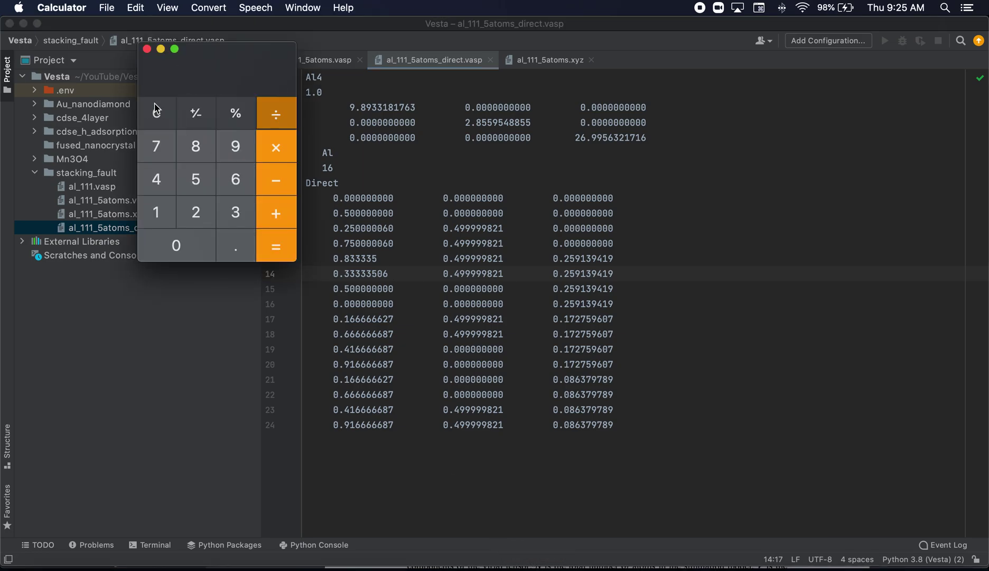
type("2=+.5")
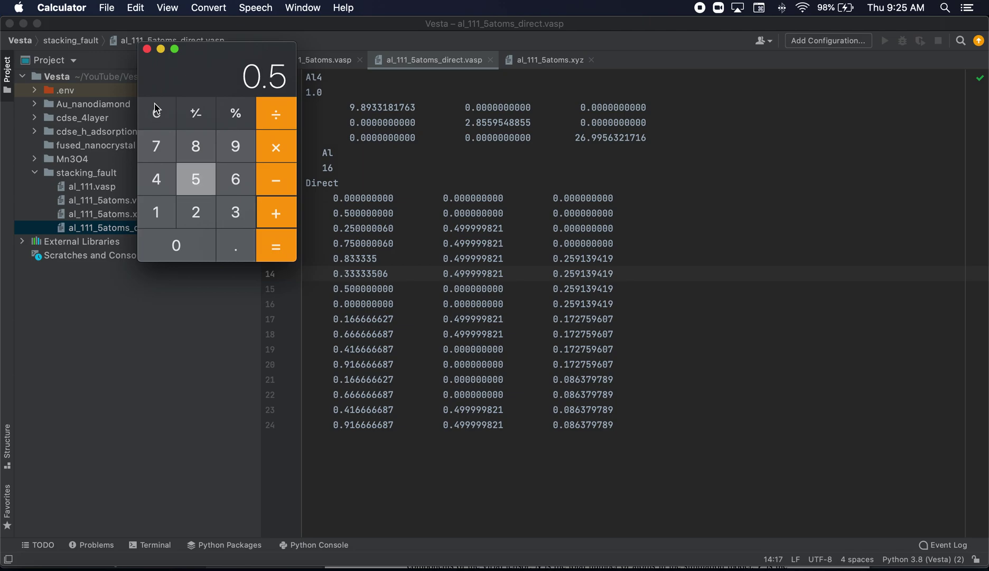
key("equal")
left_click(375, 259)
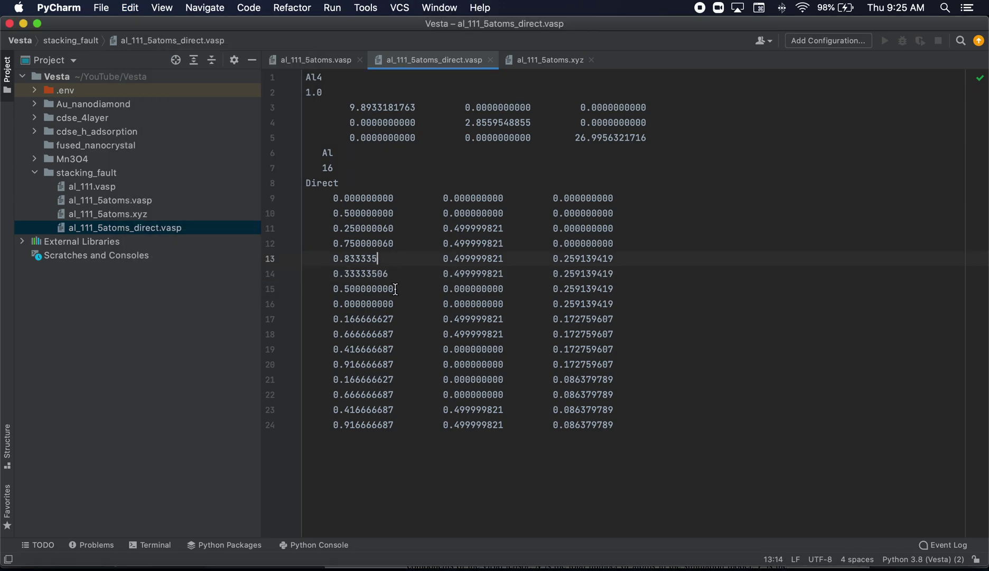
left_click_drag(396, 289, 334, 289)
key("super+v")
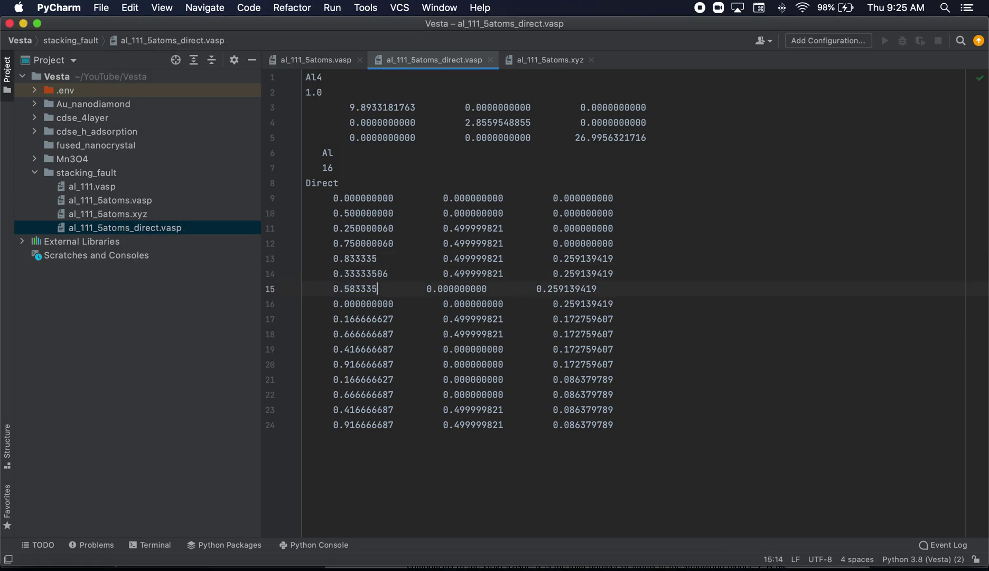
- Replace line 16's first value 0.000000000 with 0.083335 and realign line 15's columns
left_click(534, 566)
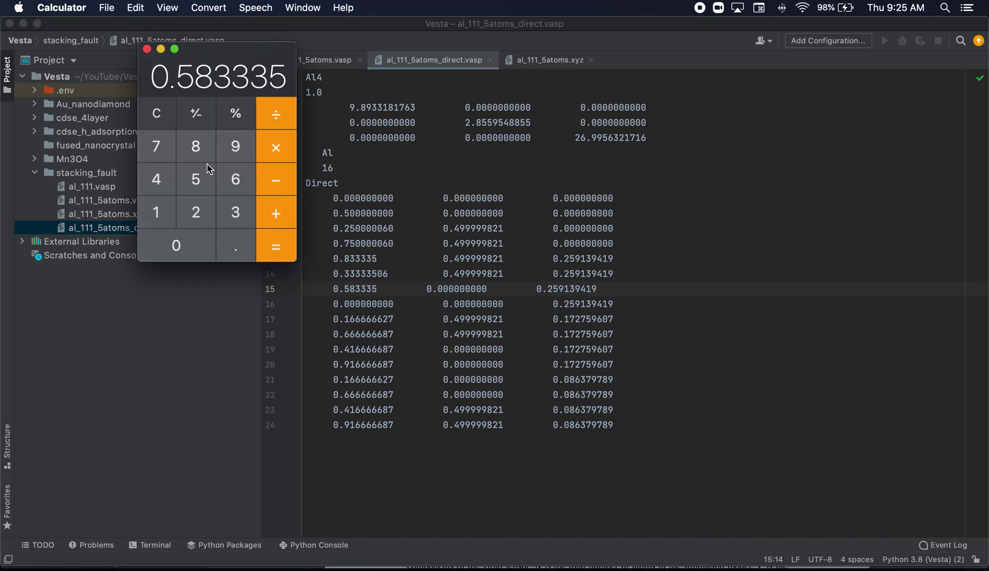
left_click(157, 113)
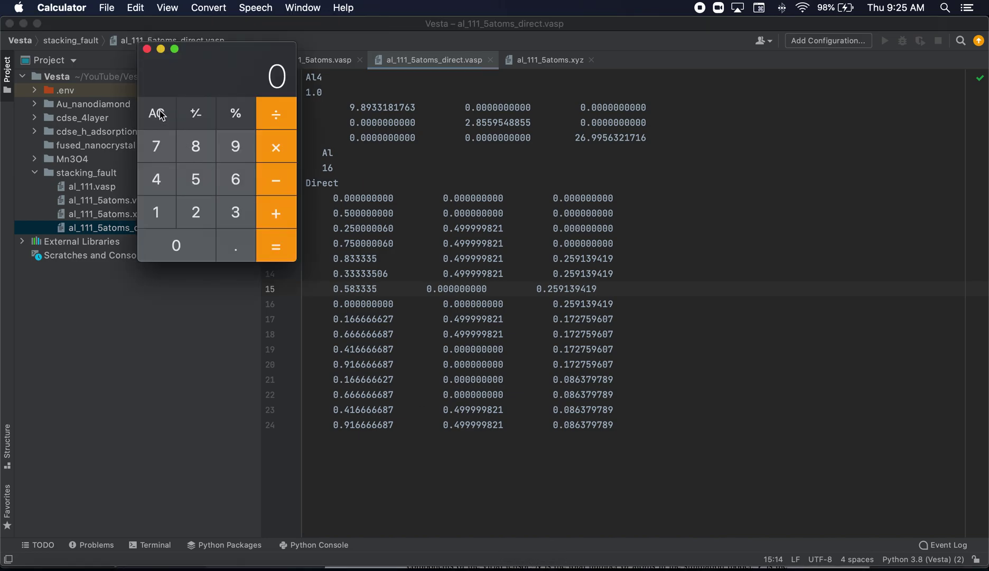
type("0.16667/2=")
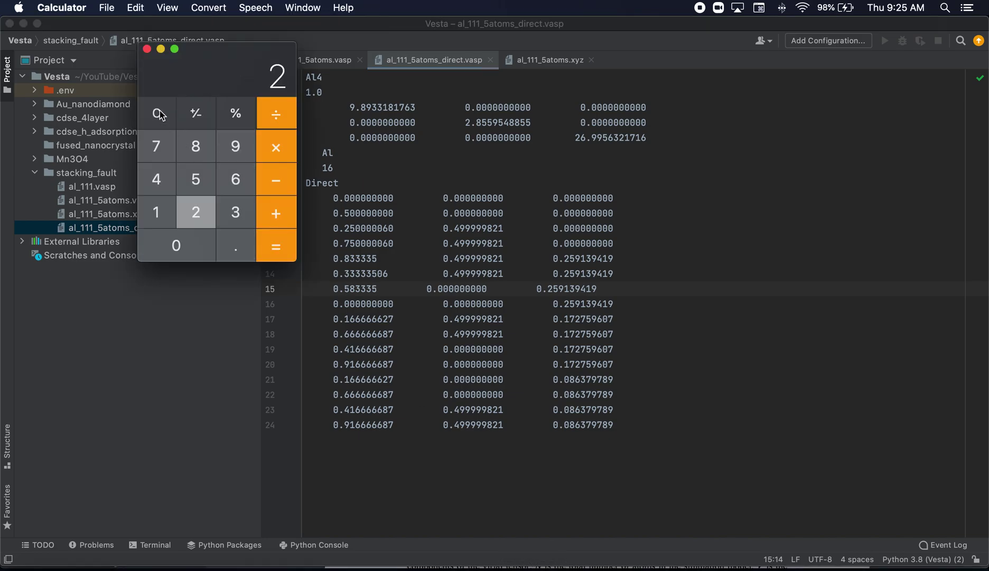
key("super+c")
key("super+Tab")
left_click_drag(317, 152, 354, 185)
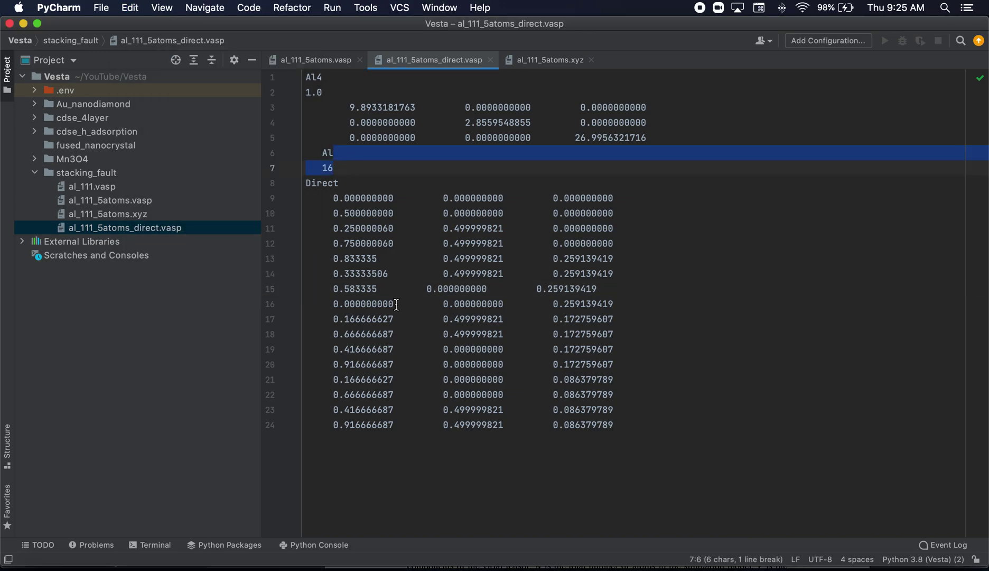
left_click_drag(398, 305, 331, 305)
key("super+v")
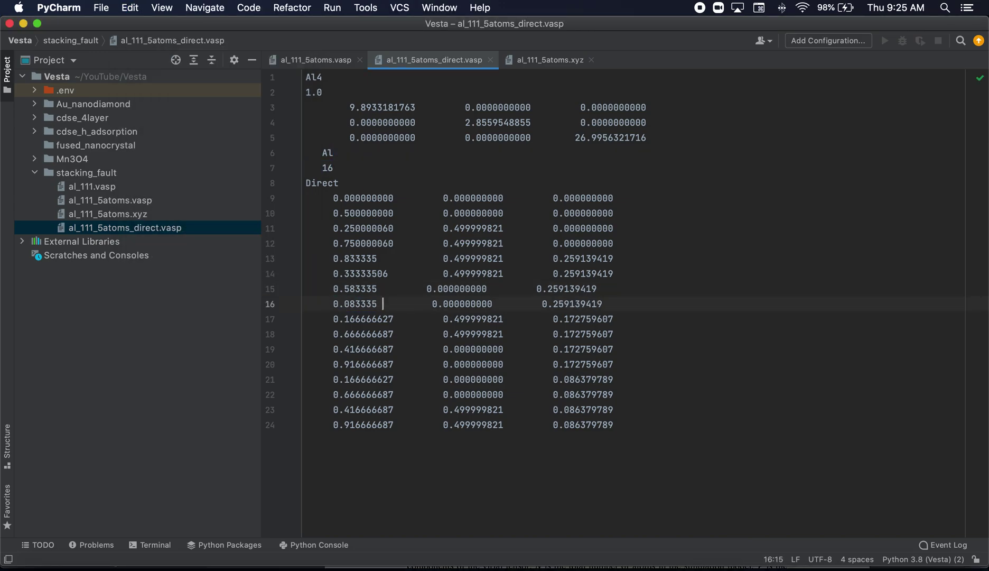
left_click(426, 288)
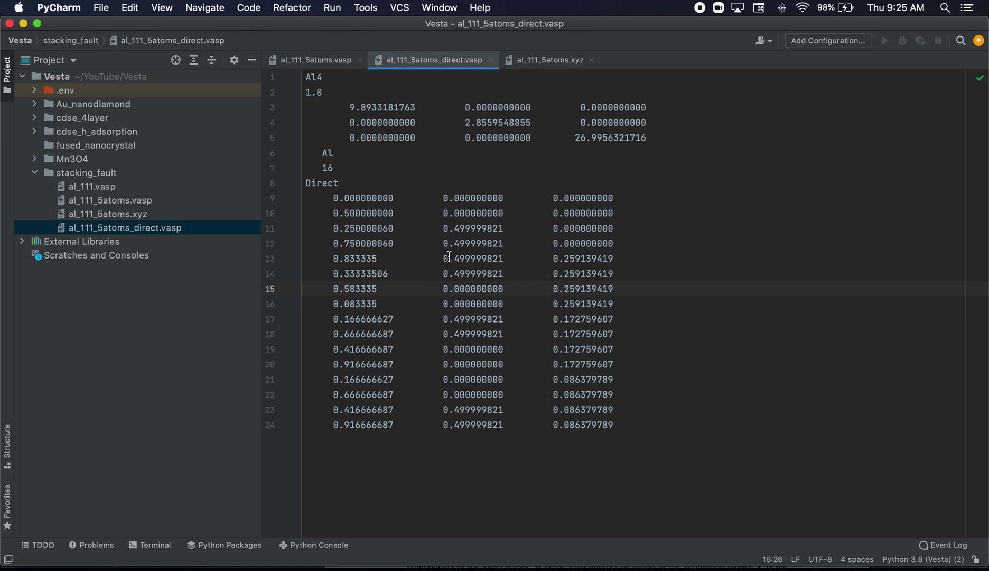
left_click(607, 565)
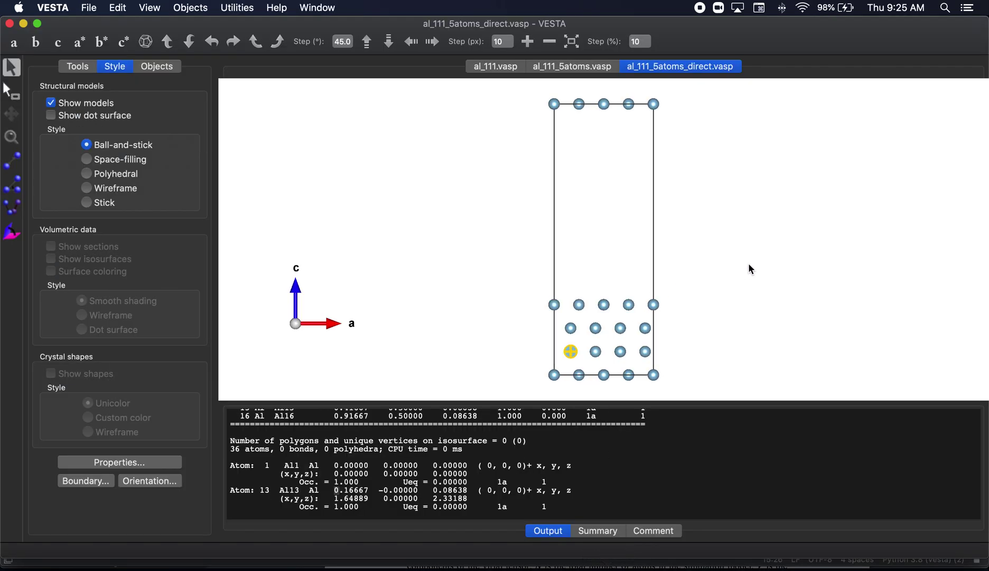
- Reopen the edited al_111_5atoms_direct.vasp in a new tab and view it along b
key("super+o")
double_click(403, 134)
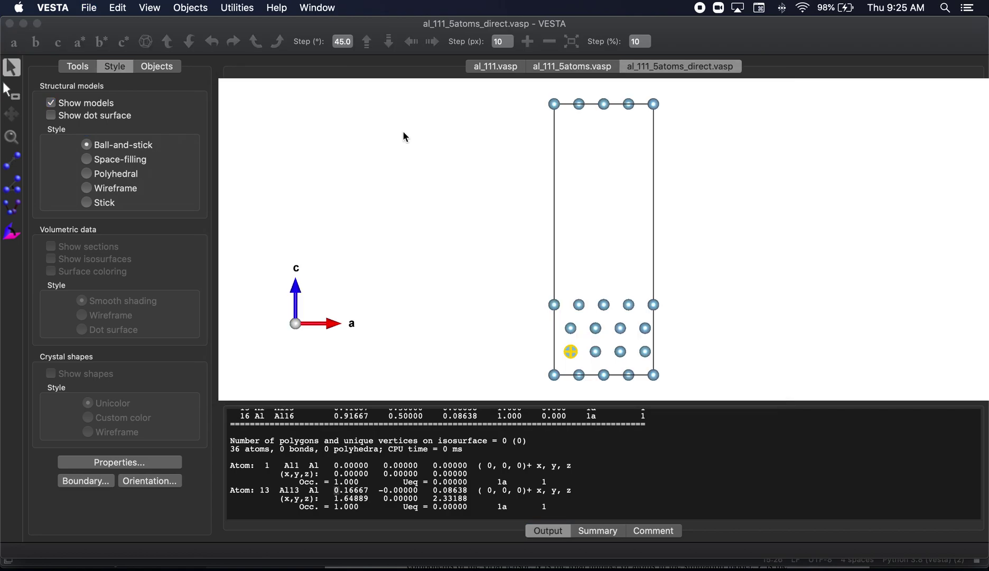
left_click(17, 47)
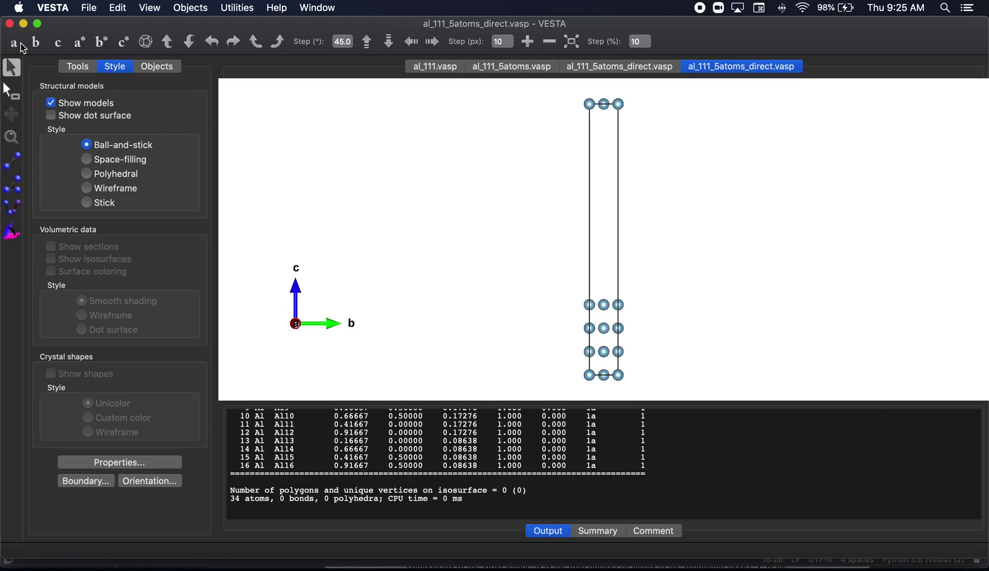
left_click(233, 42)
left_click(233, 43)
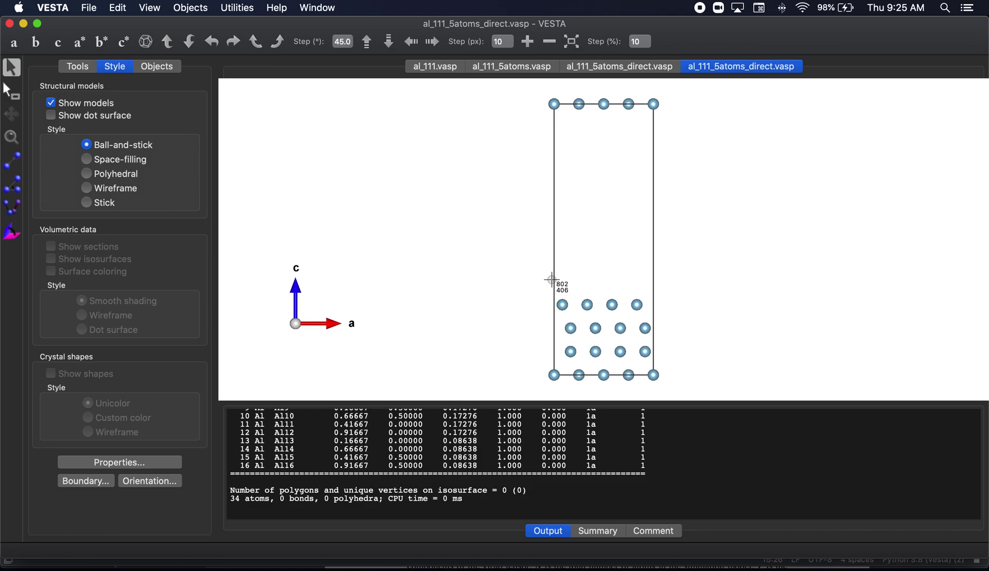
- Screenshot the slab's lower atom layers and open the capture in Markup
left_click_drag(541, 288, 665, 382)
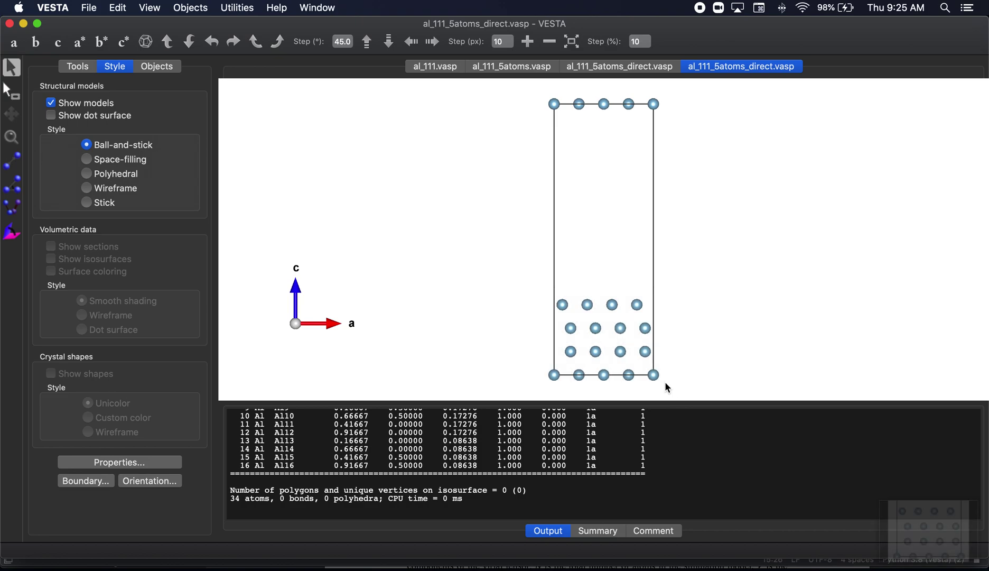
left_click(911, 529)
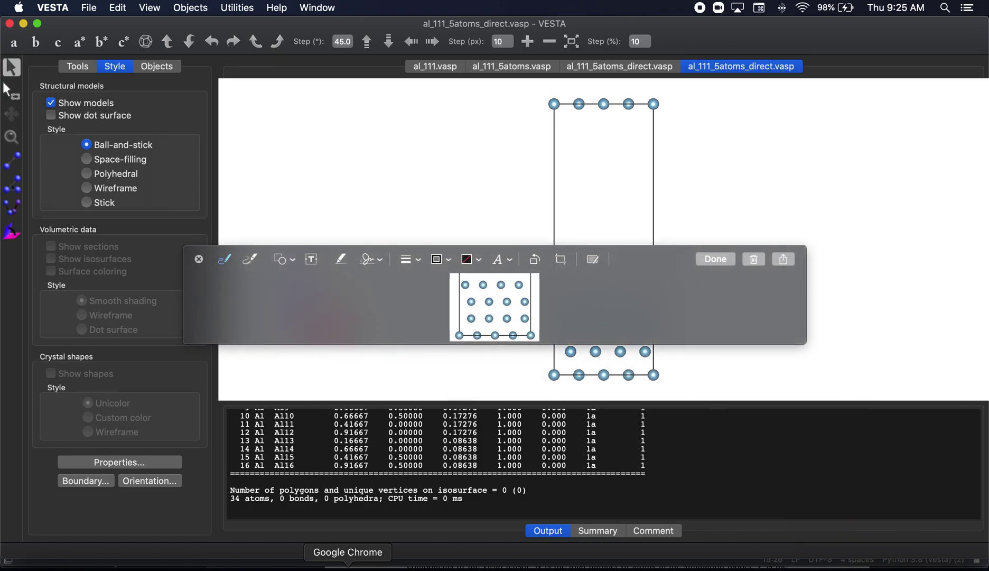
- Scroll the paper in Chrome up to Figure 2 and place the slab screenshot beside it
left_click(348, 568)
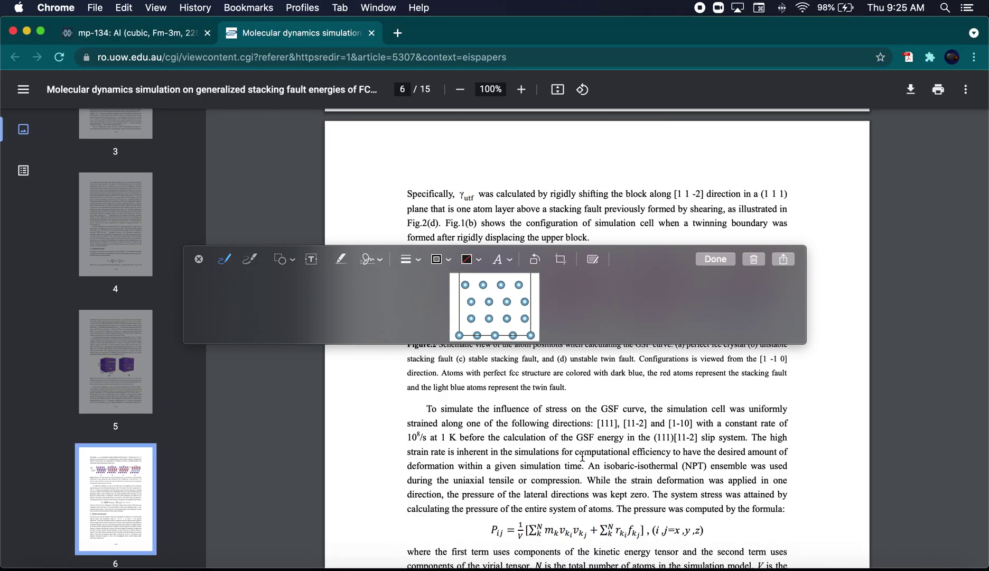
scroll(582, 456, "up", 3)
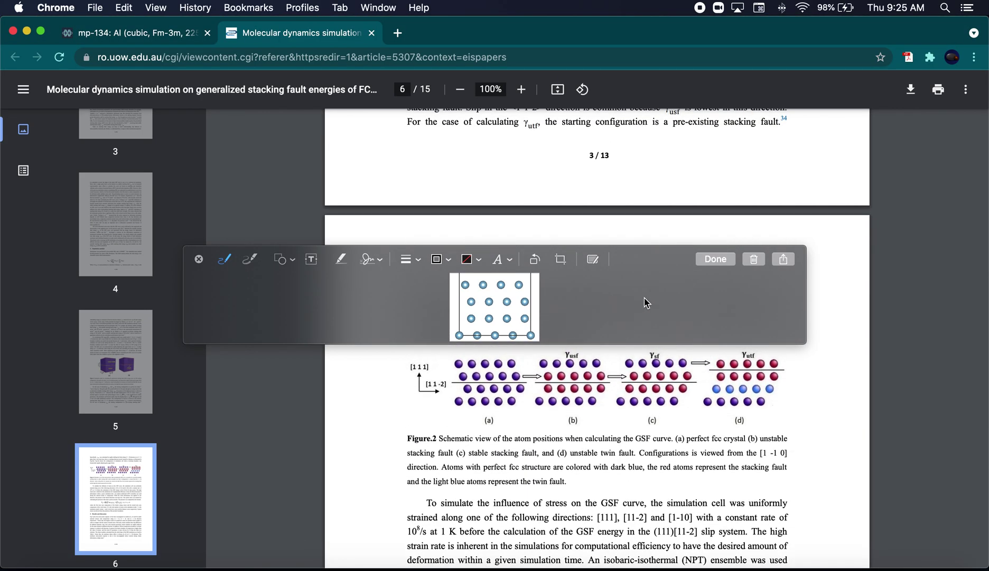
left_click_drag(648, 259, 727, 255)
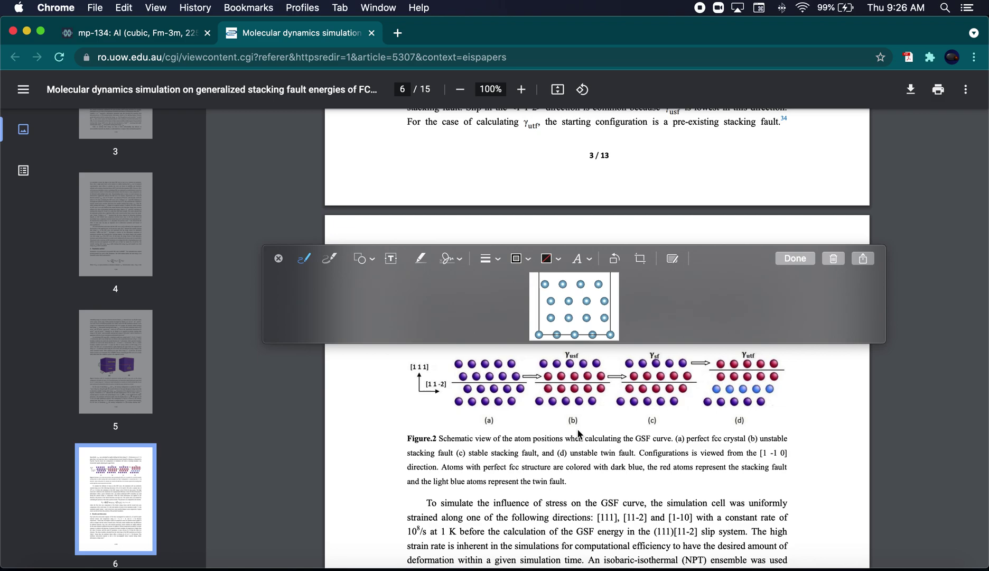
- Close the markup and show the al_111.vasp structure viewed along b
left_click(608, 568)
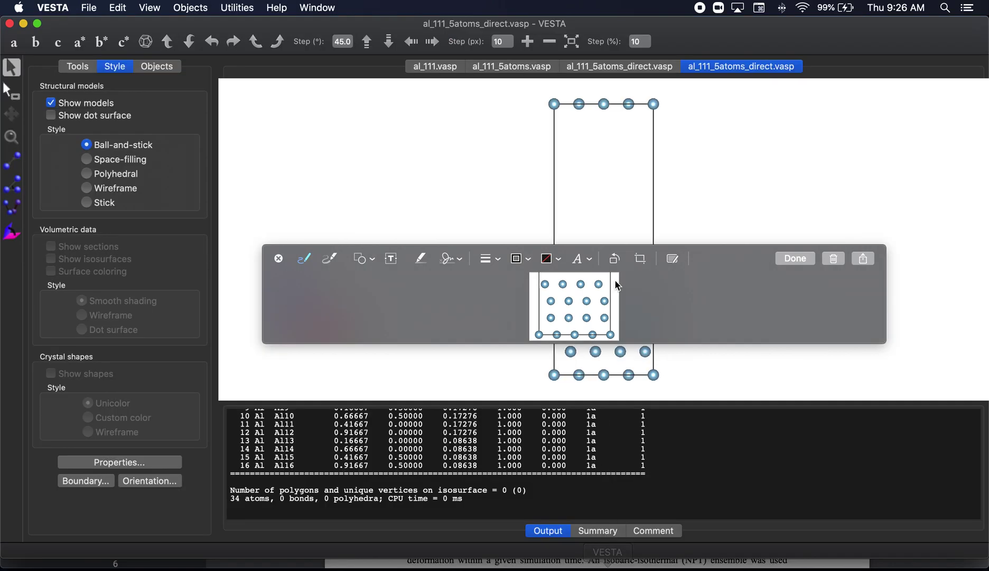
left_click(279, 259)
left_click(432, 67)
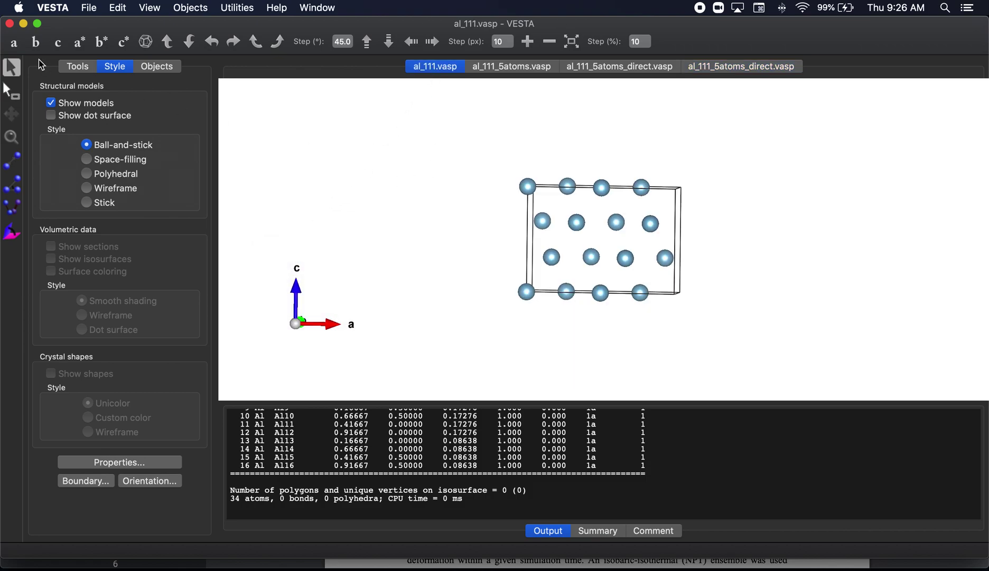
left_click(15, 43)
left_click(58, 49)
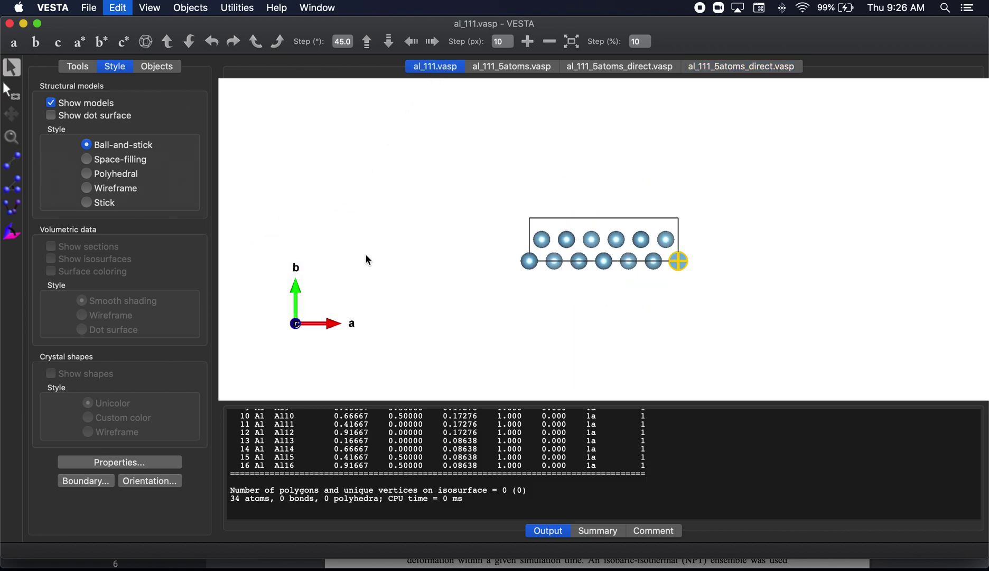
key("Up")
key("Up")
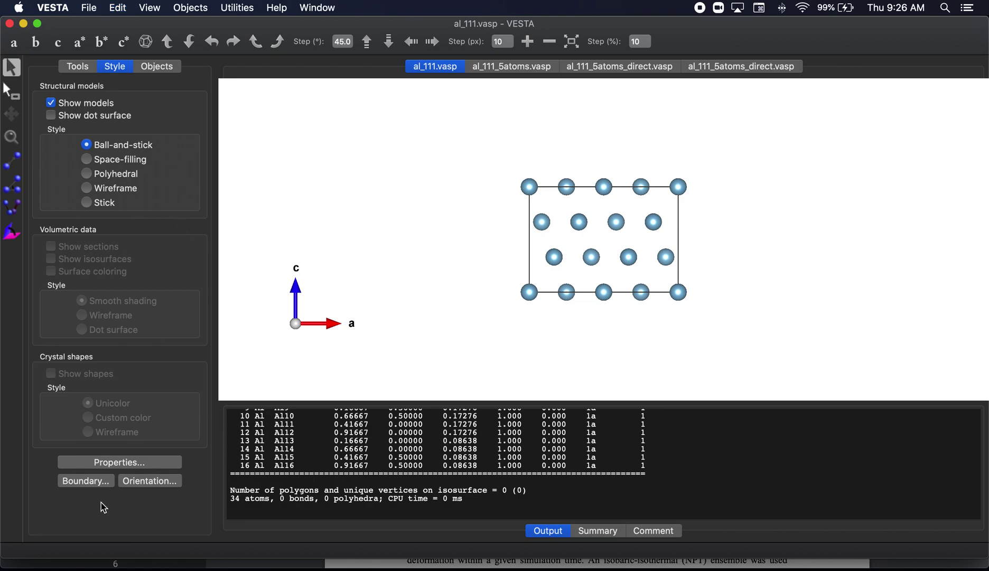
- Bring up the Edit Data unit cell settings for al_111.vasp
left_click(118, 11)
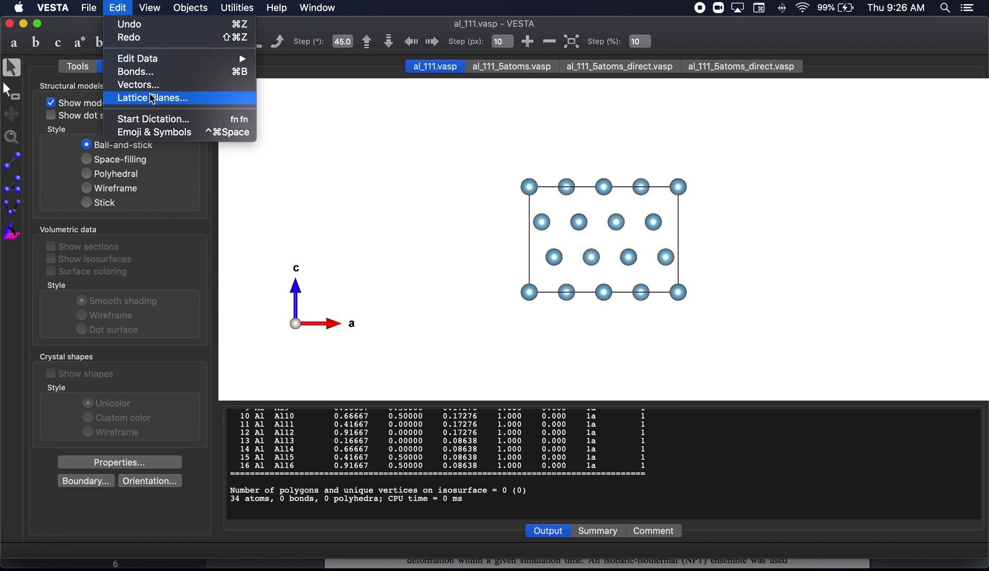
mouse_move(167, 59)
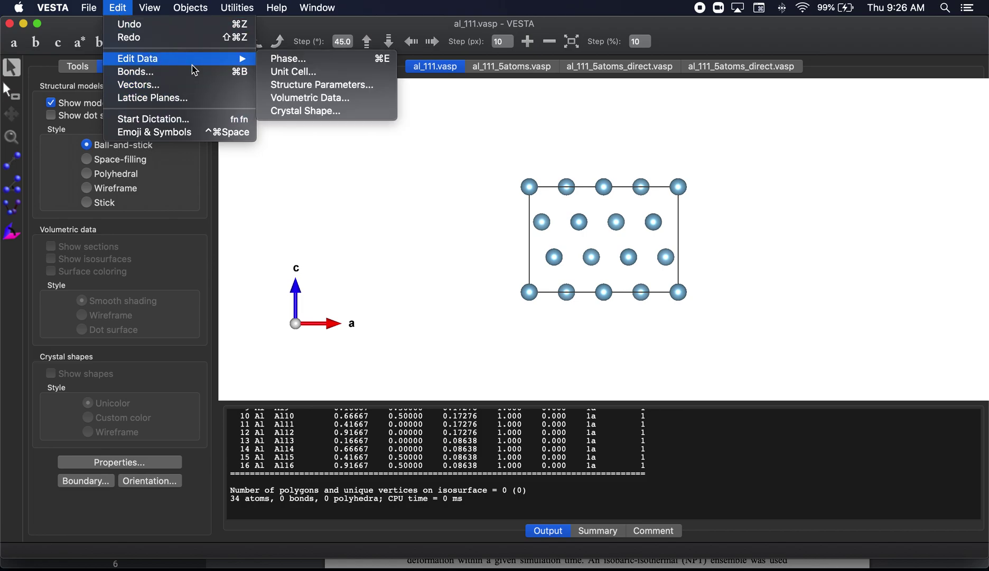
left_click(294, 71)
- Transform the cell with matrix 2,1,4 (P33 = 4), searching atoms in the new cell, and apply it
left_click(114, 319)
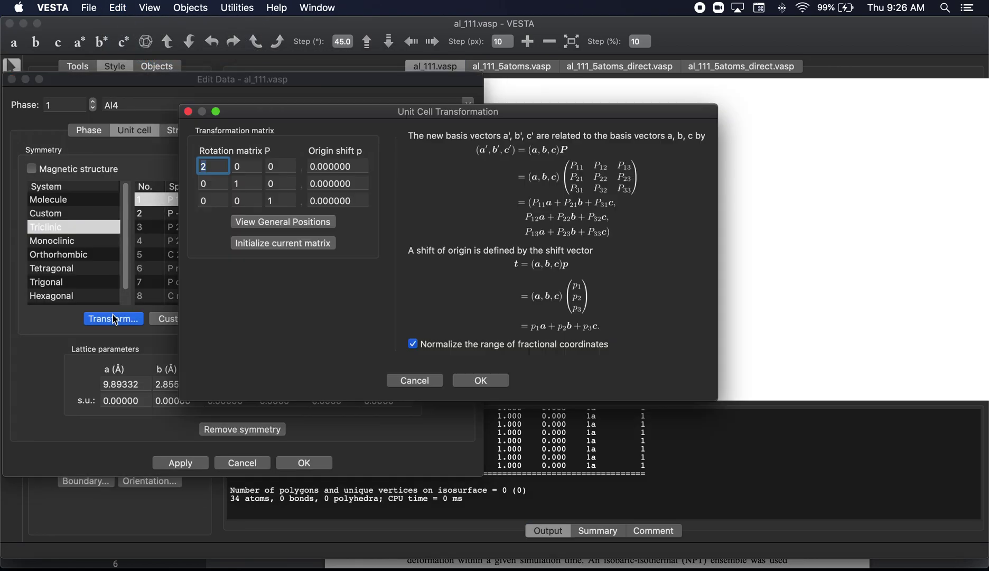
double_click(280, 200)
type("4")
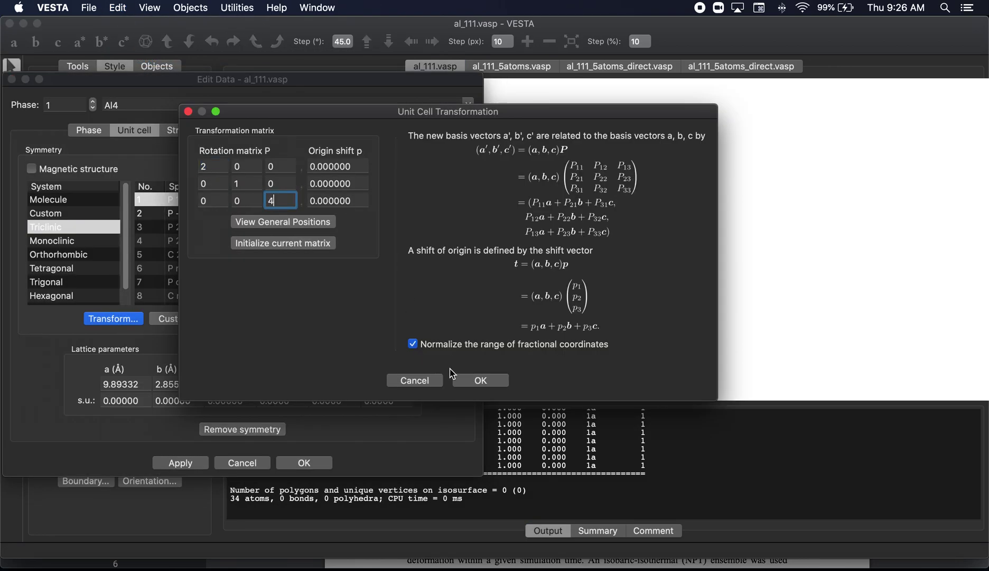
left_click(480, 380)
left_click(462, 248)
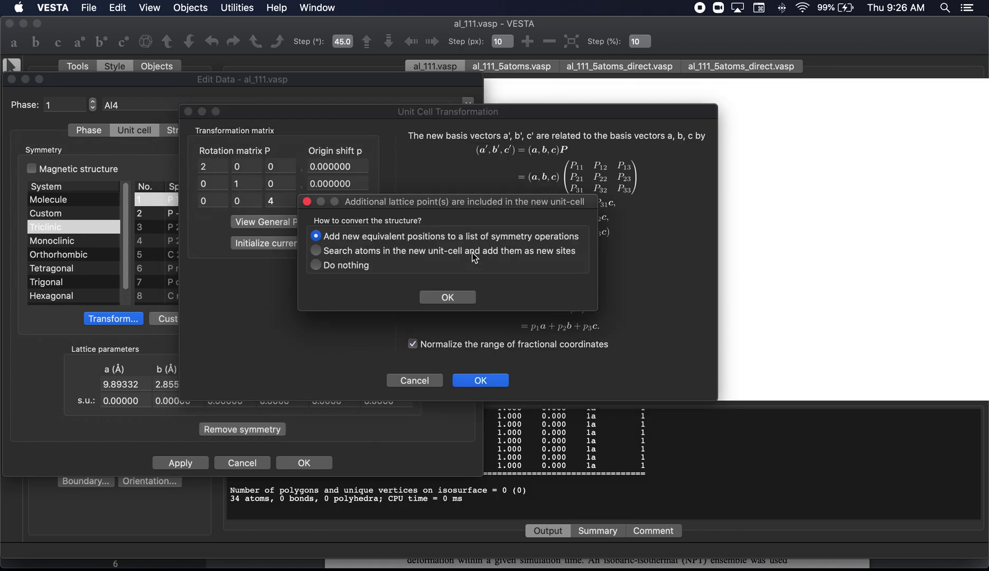
left_click(422, 250)
left_click(448, 297)
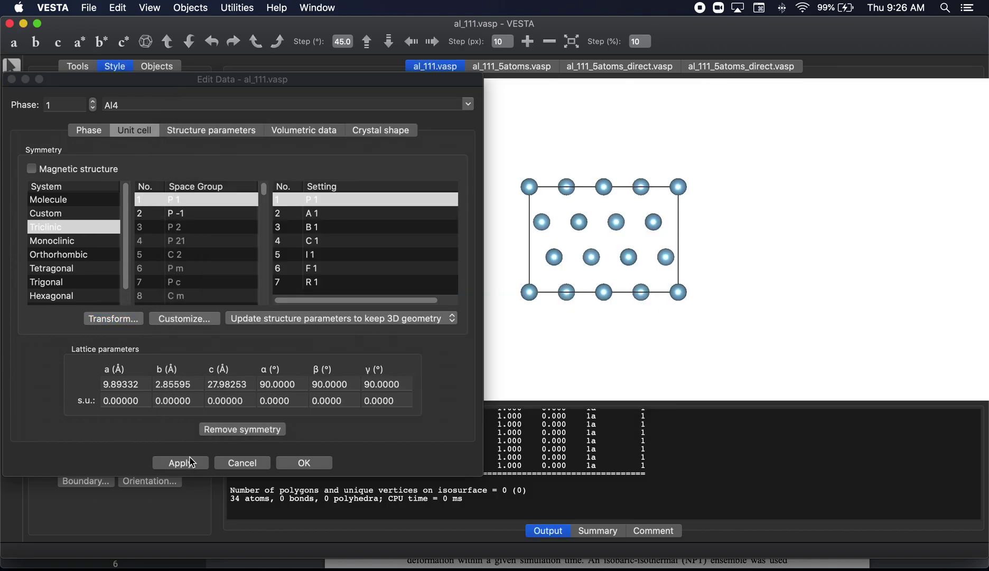
left_click(190, 462)
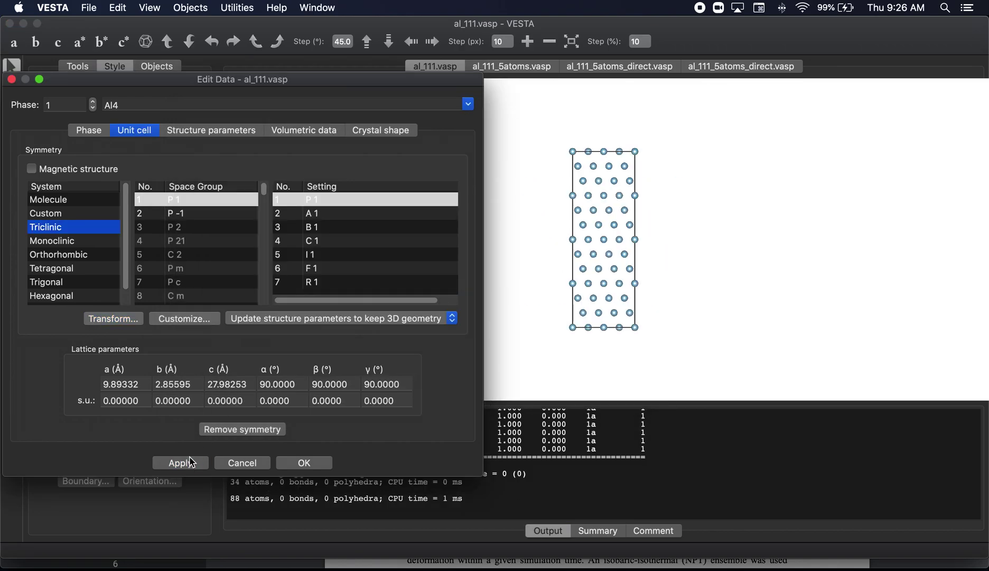
left_click(304, 463)
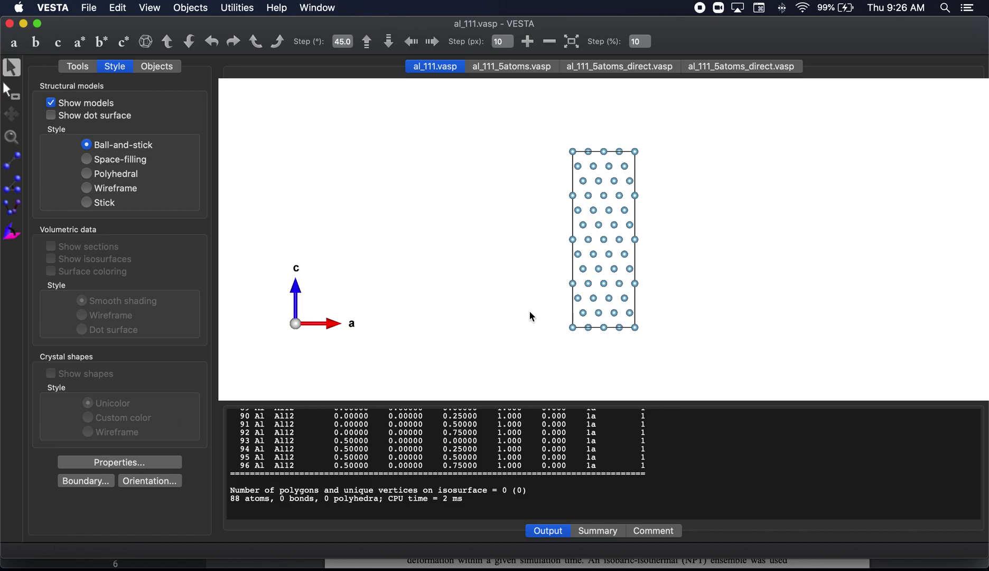
key("super+e")
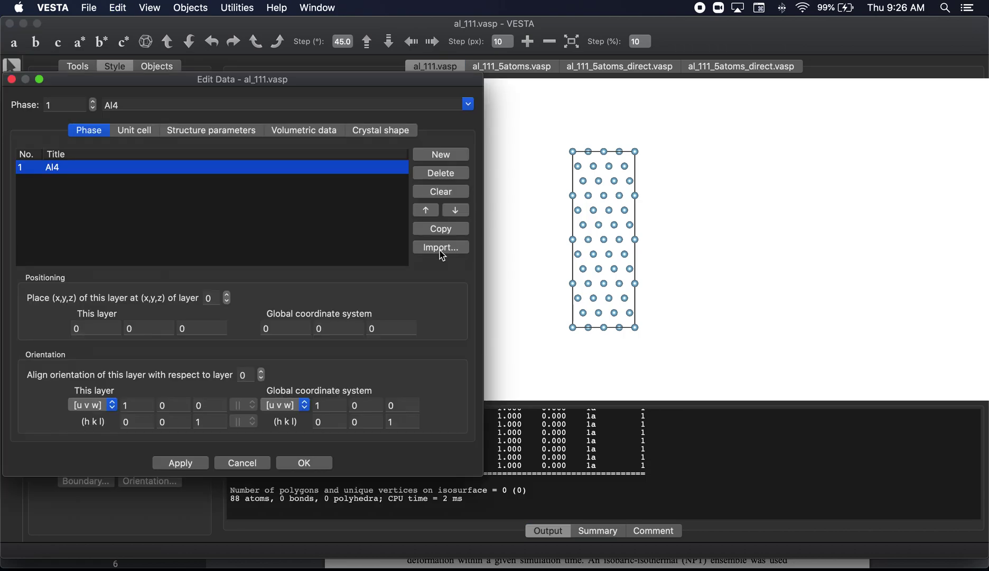
- Enter a 4×4×4 transformation matrix by setting P11 and P22 to 4
left_click(140, 132)
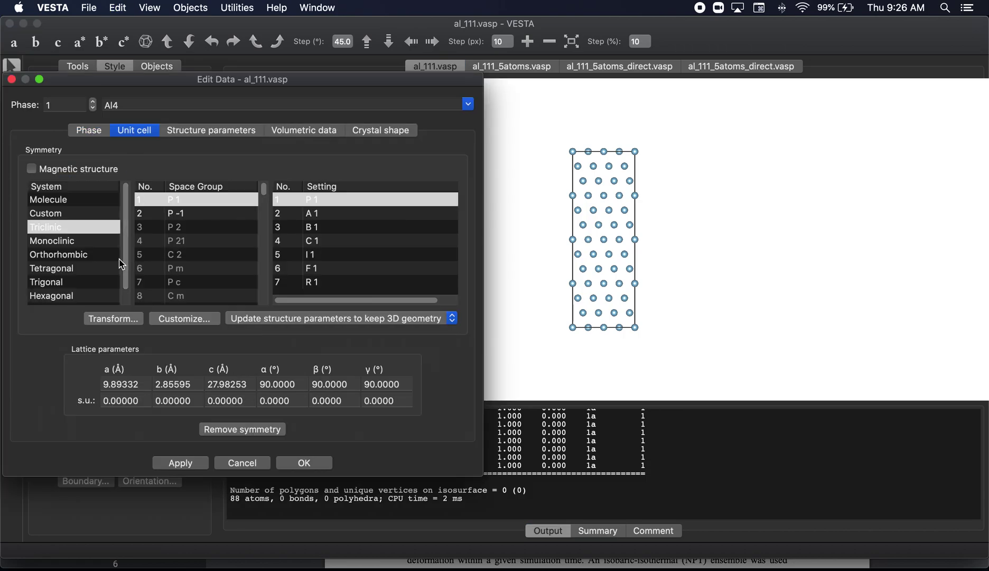
left_click(116, 319)
key("Tab")
key("Tab")
key("Tab")
key("Tab")
key("Tab")
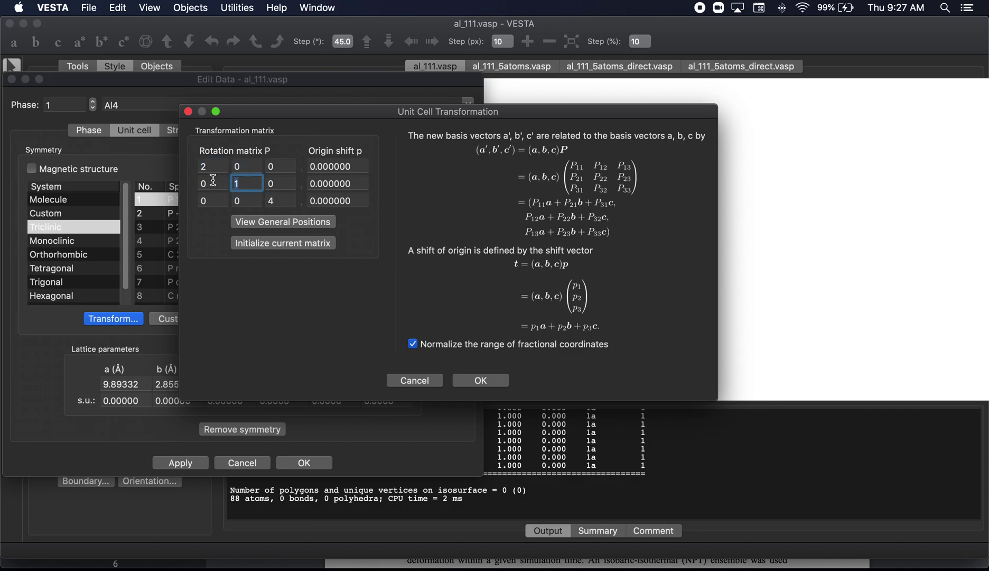
type("4")
key("shift+Tab")
key("shift+Tab")
key("shift+Tab")
key("shift+Tab")
key("shift+Tab")
type("4")
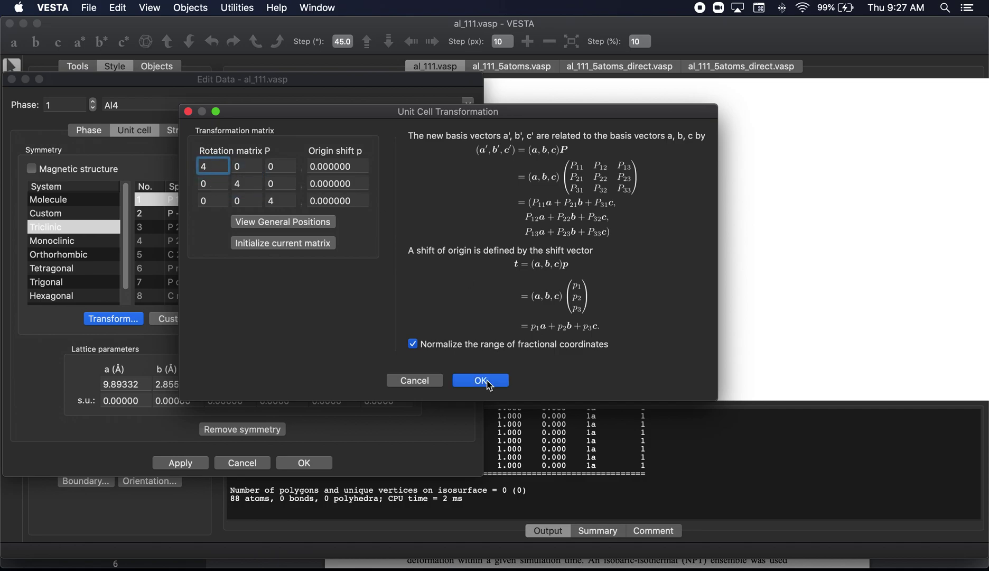
left_click(481, 381)
- Accept the conversion, search atoms in the new cell, apply, and rotate the resulting supercell
left_click(485, 245)
left_click(486, 250)
left_click(447, 297)
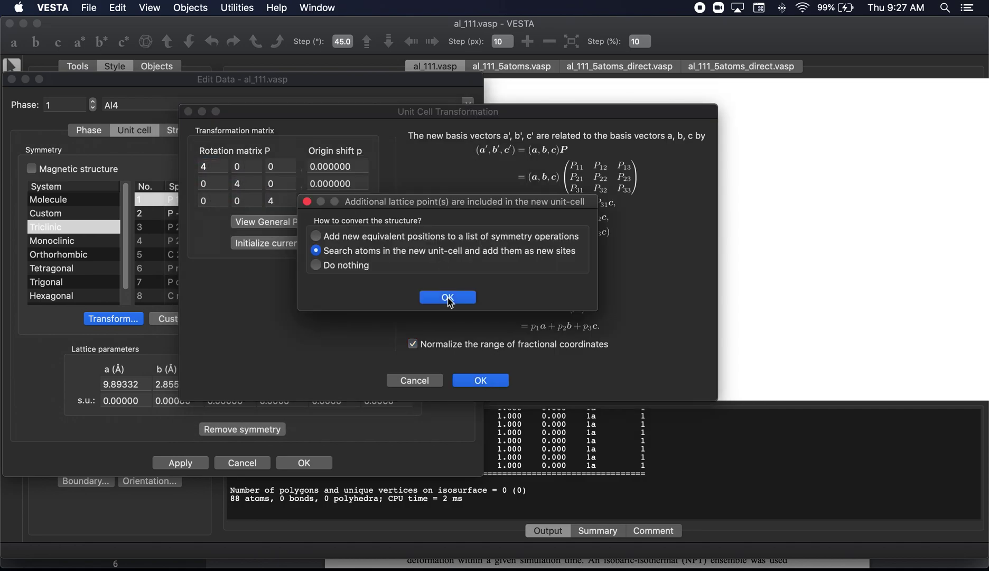
left_click(180, 463)
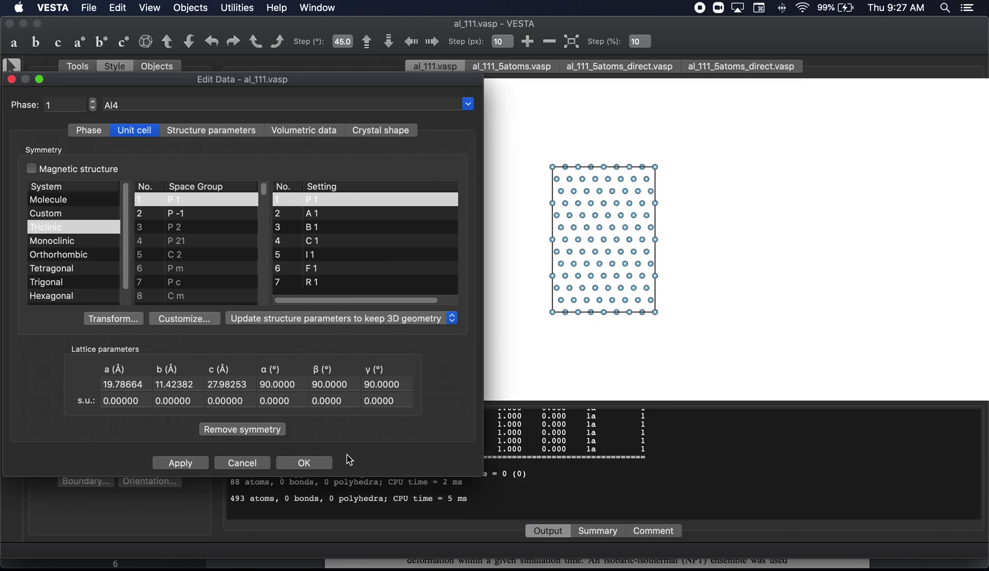
left_click(316, 464)
left_click_drag(697, 242, 788, 136)
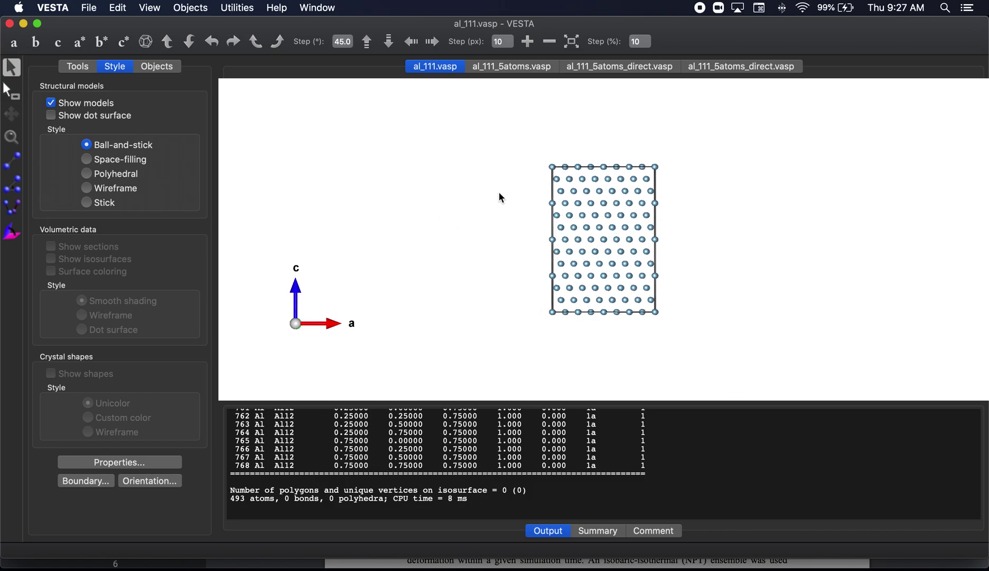
key("super+o")
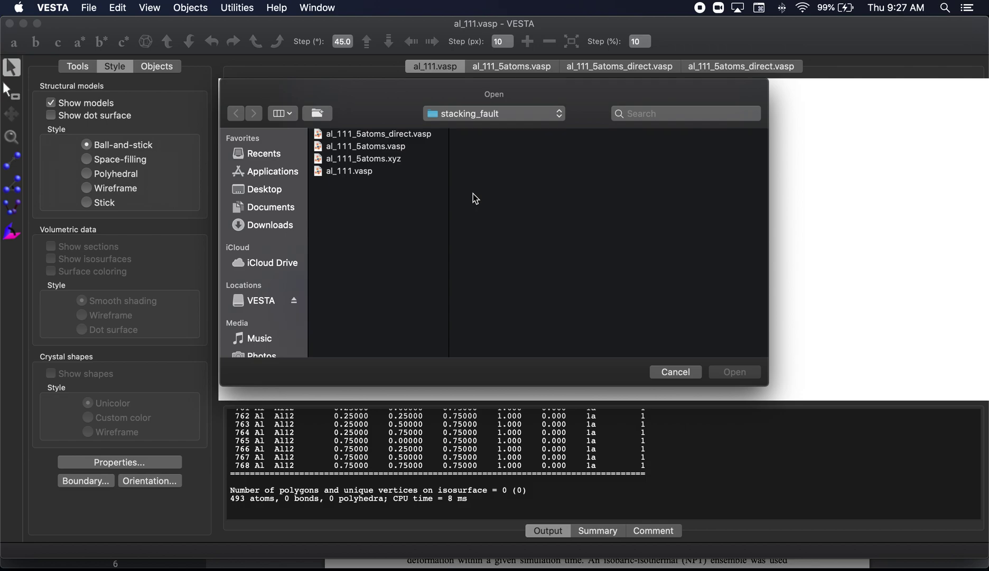
- Reopen al_111.vasp in a new tab and check its 4.94666 × 2.85595 × 6.99563 Å unit cell
double_click(380, 172)
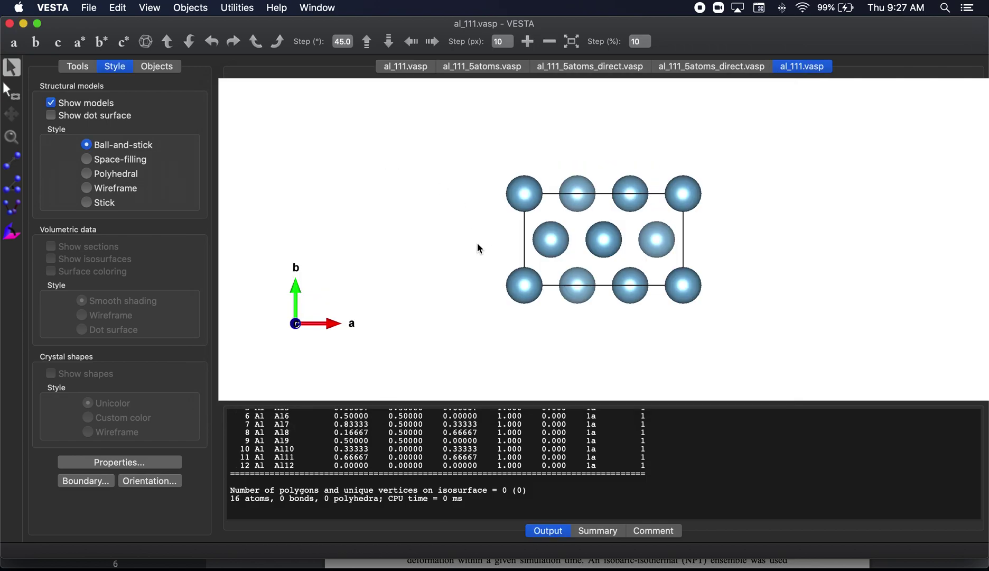
left_click_drag(463, 266, 479, 285)
key("super+e")
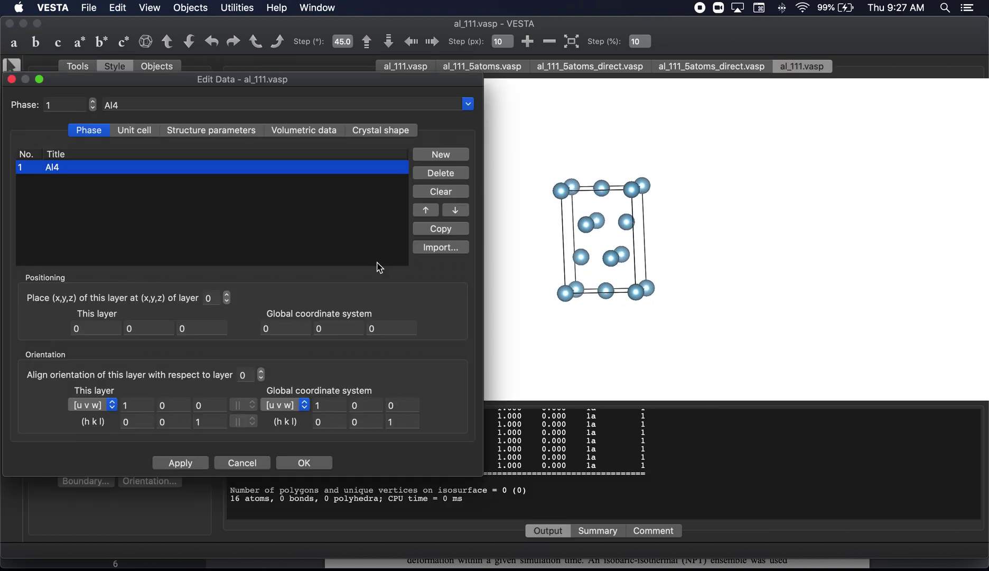
left_click(134, 131)
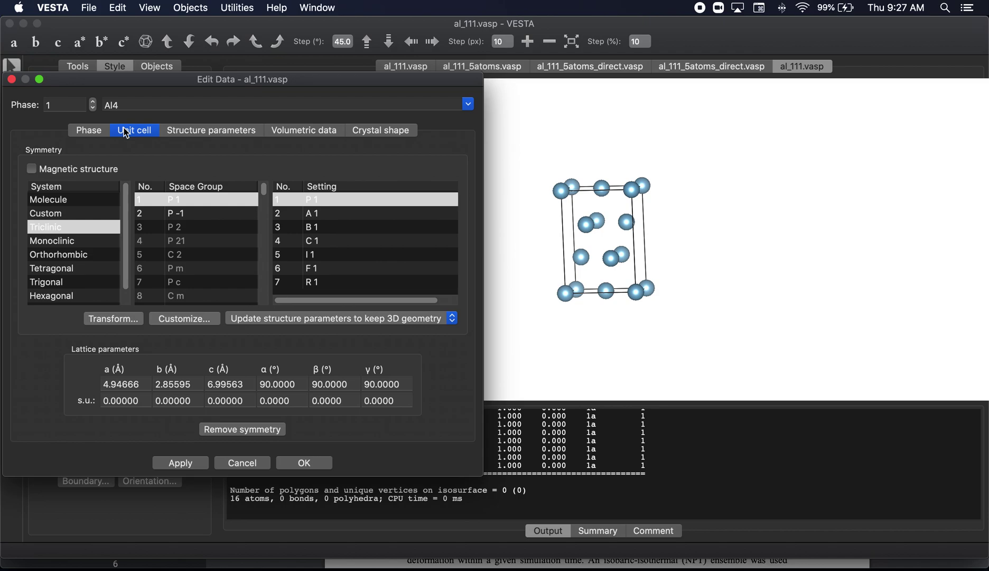
left_click(11, 80)
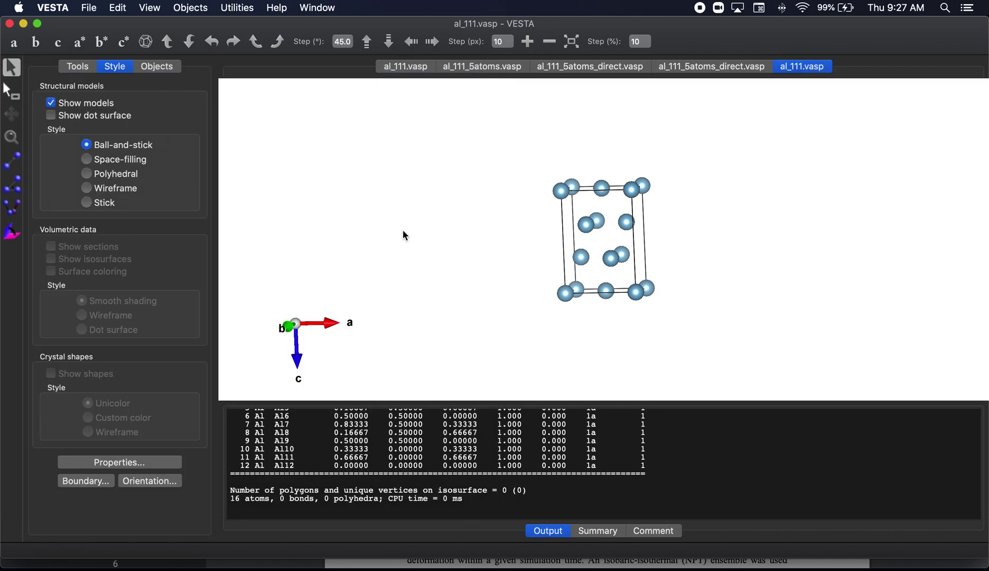
key("super+e")
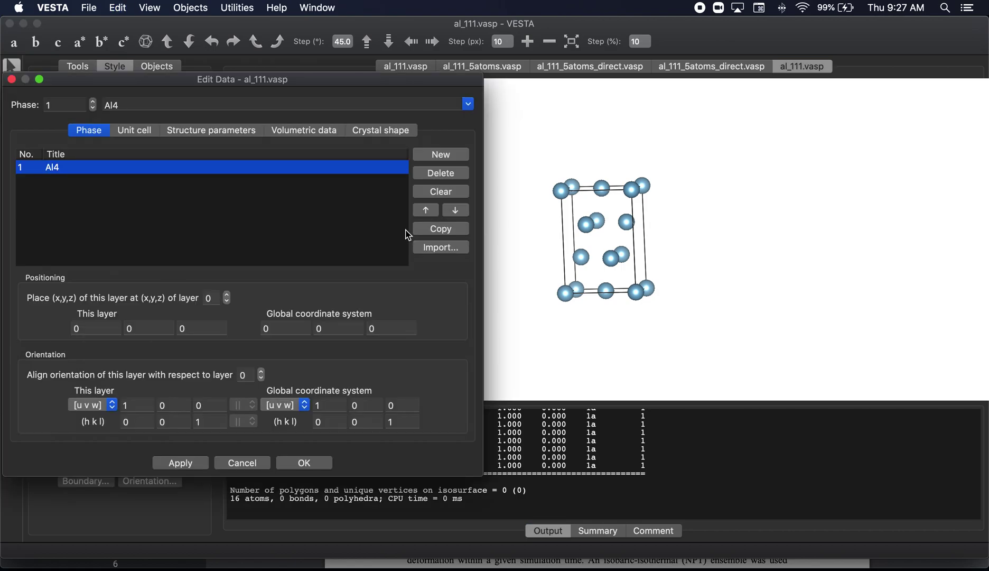
- Enter a 5×5×5 transformation matrix (P11, P22, P33 = 5) for the unit cell
left_click(149, 130)
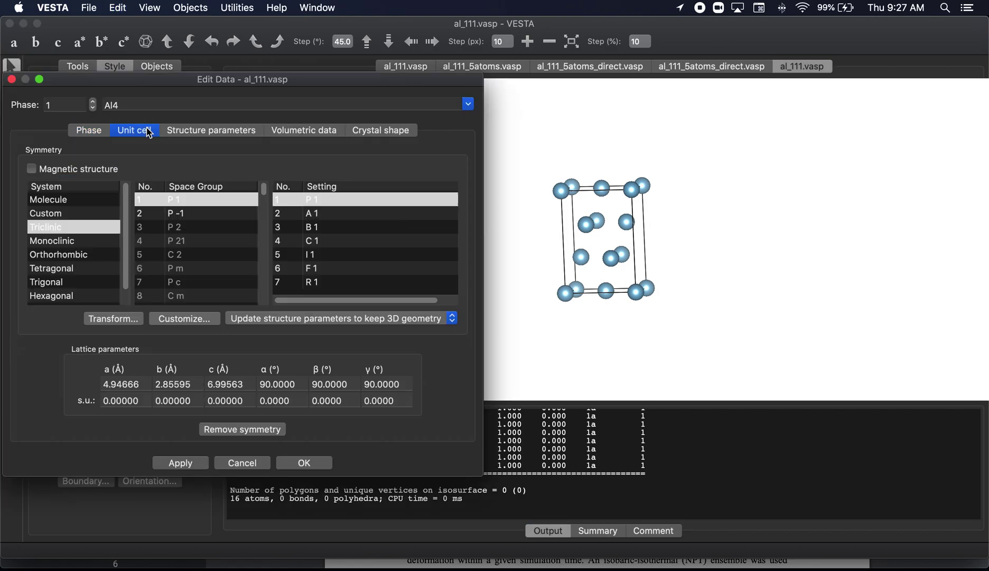
left_click(113, 318)
type("5")
left_click(244, 185)
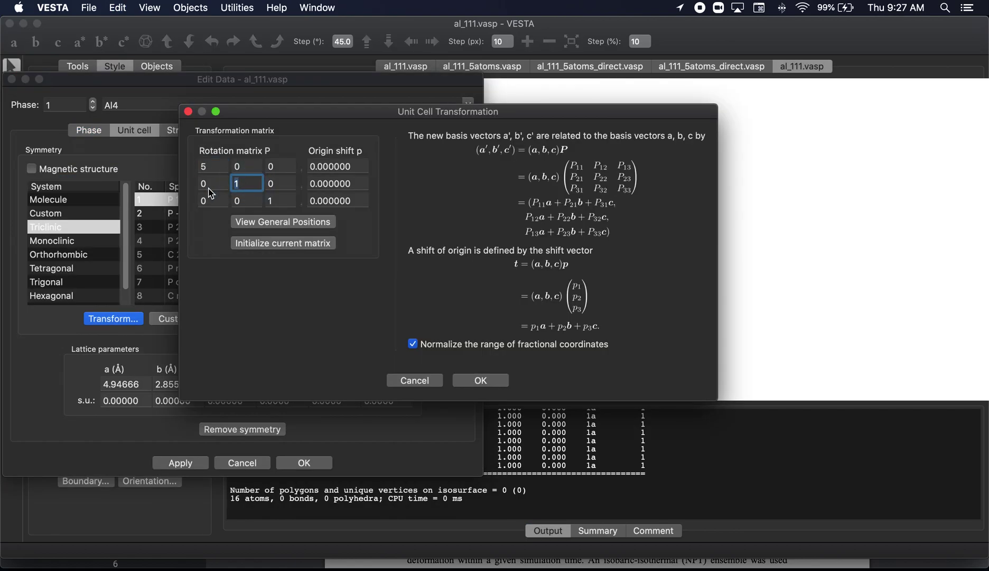
type("5")
left_click(276, 201)
type("5")
left_click(480, 380)
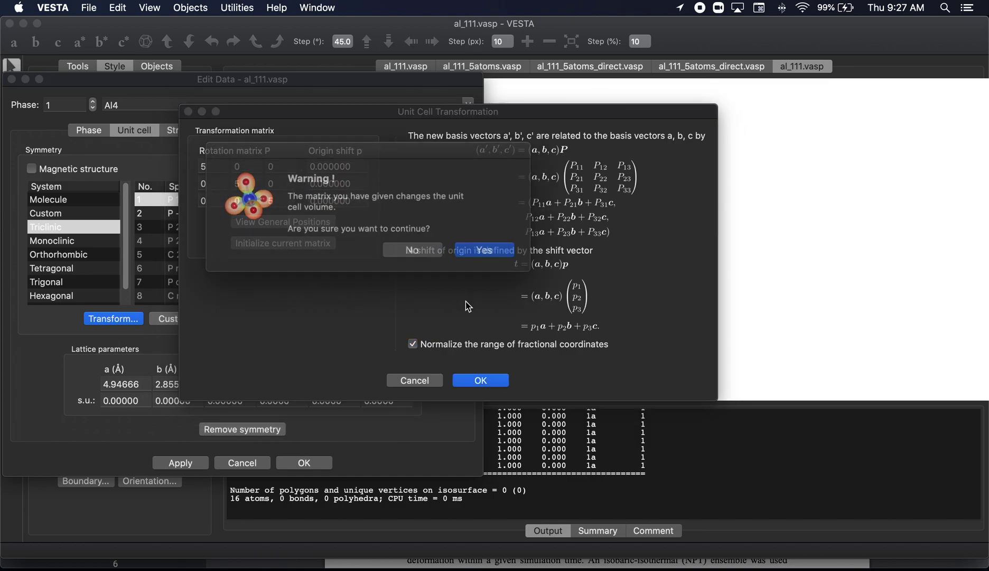
- Accept the volume change, search atoms in the new cell, and apply the 24.73 × 14.28 × 34.98 Å supercell
left_click(469, 247)
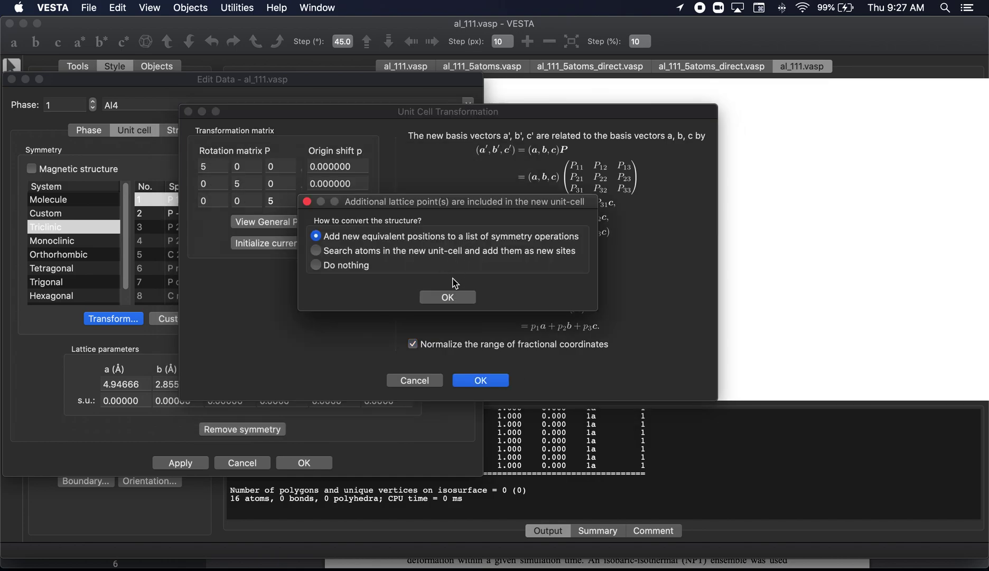
left_click(475, 252)
left_click(455, 298)
left_click(171, 464)
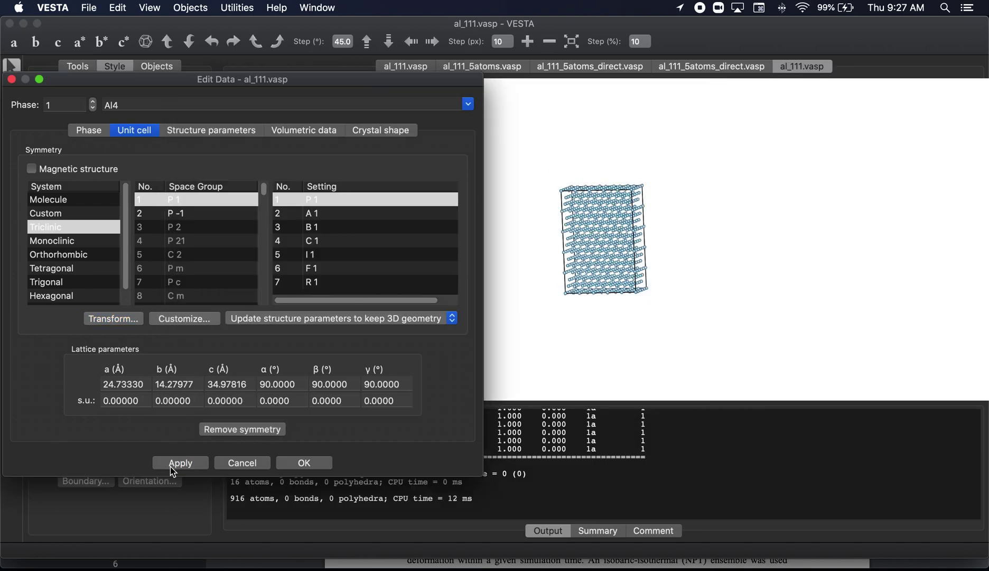
left_click(303, 463)
left_click_drag(580, 306, 601, 305)
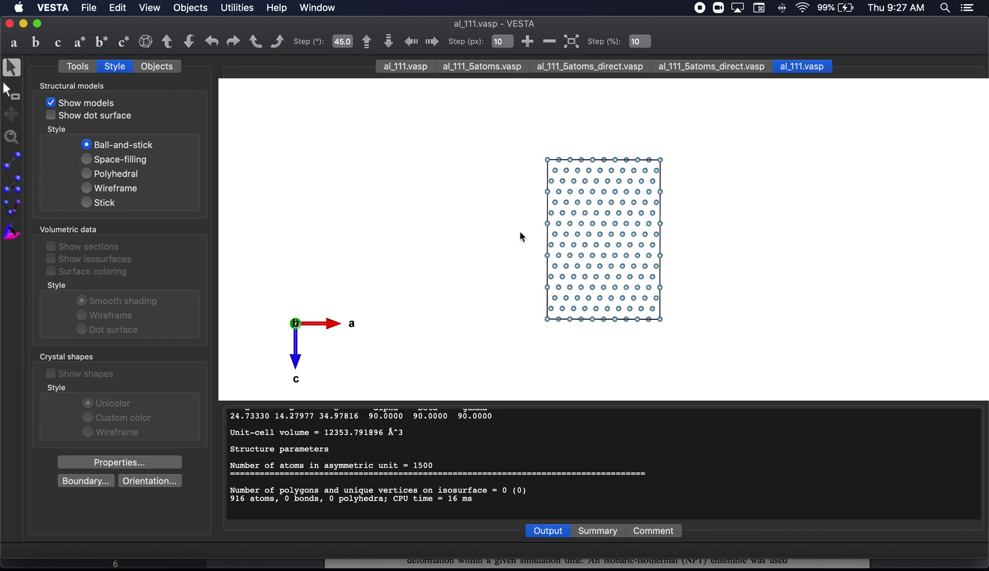
- Select and delete the supercell's middle atom rows, reselect them, then return to al_111_5atoms_direct.vasp
mouse_move(522, 215)
left_mouse_down()
mouse_move(533, 218)
mouse_move(523, 214)
left_mouse_up()
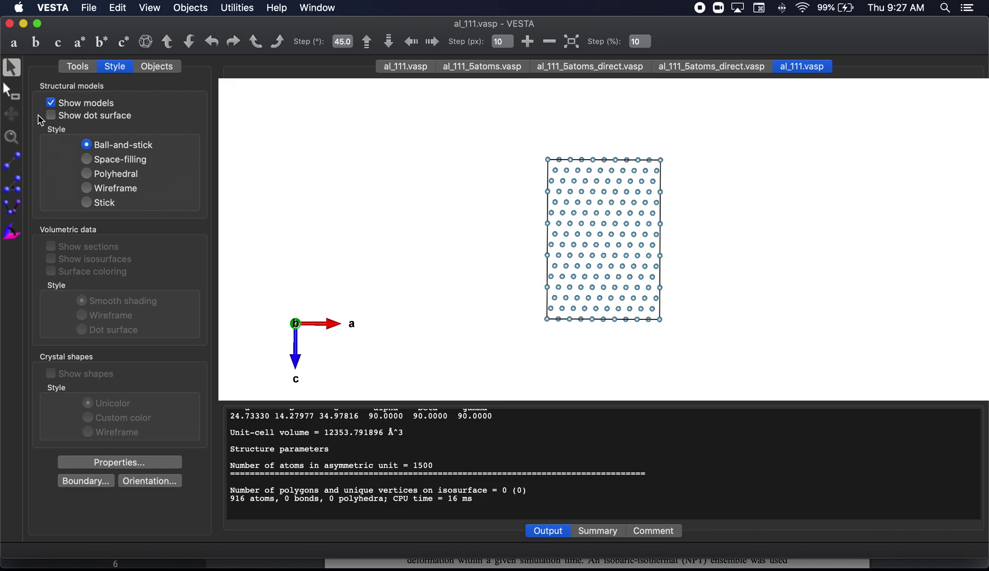
left_click(13, 94)
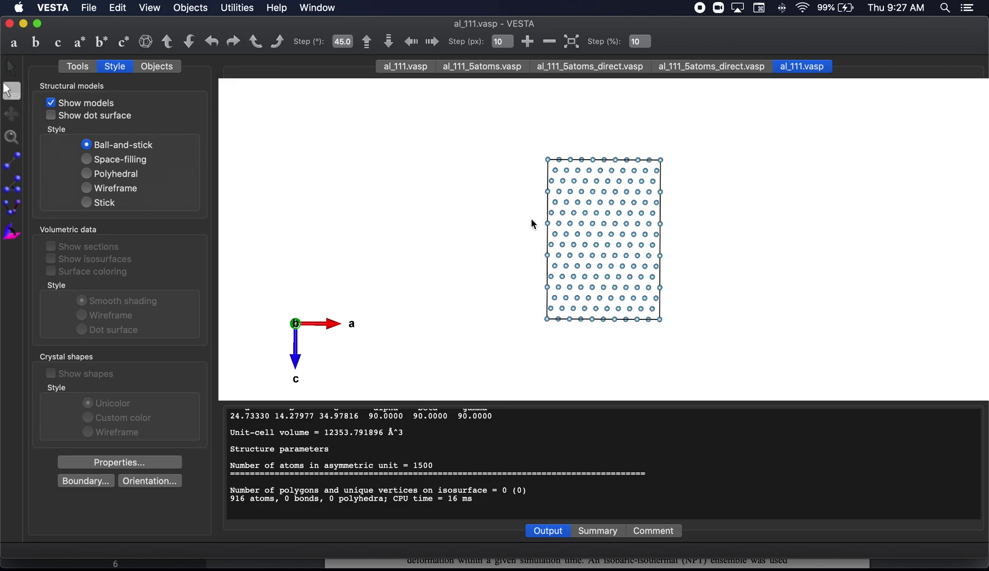
left_click_drag(538, 221, 680, 239)
key("Delete")
left_click_drag(530, 221, 675, 239)
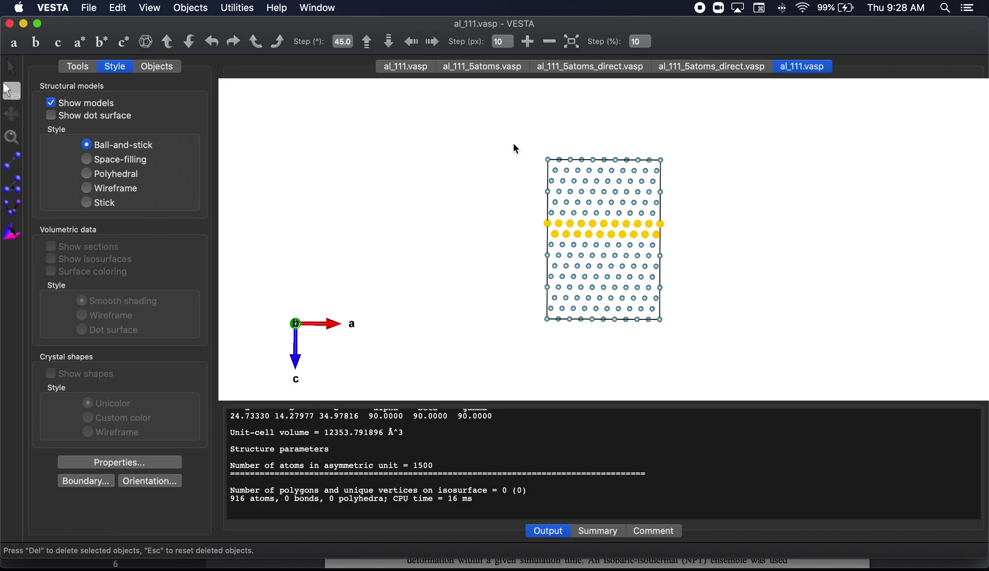
left_click(602, 68)
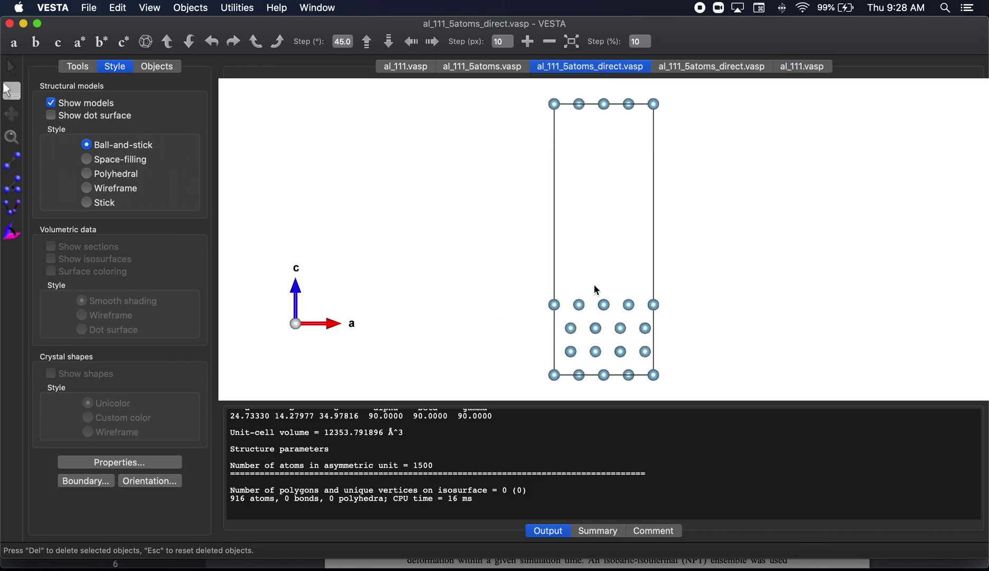